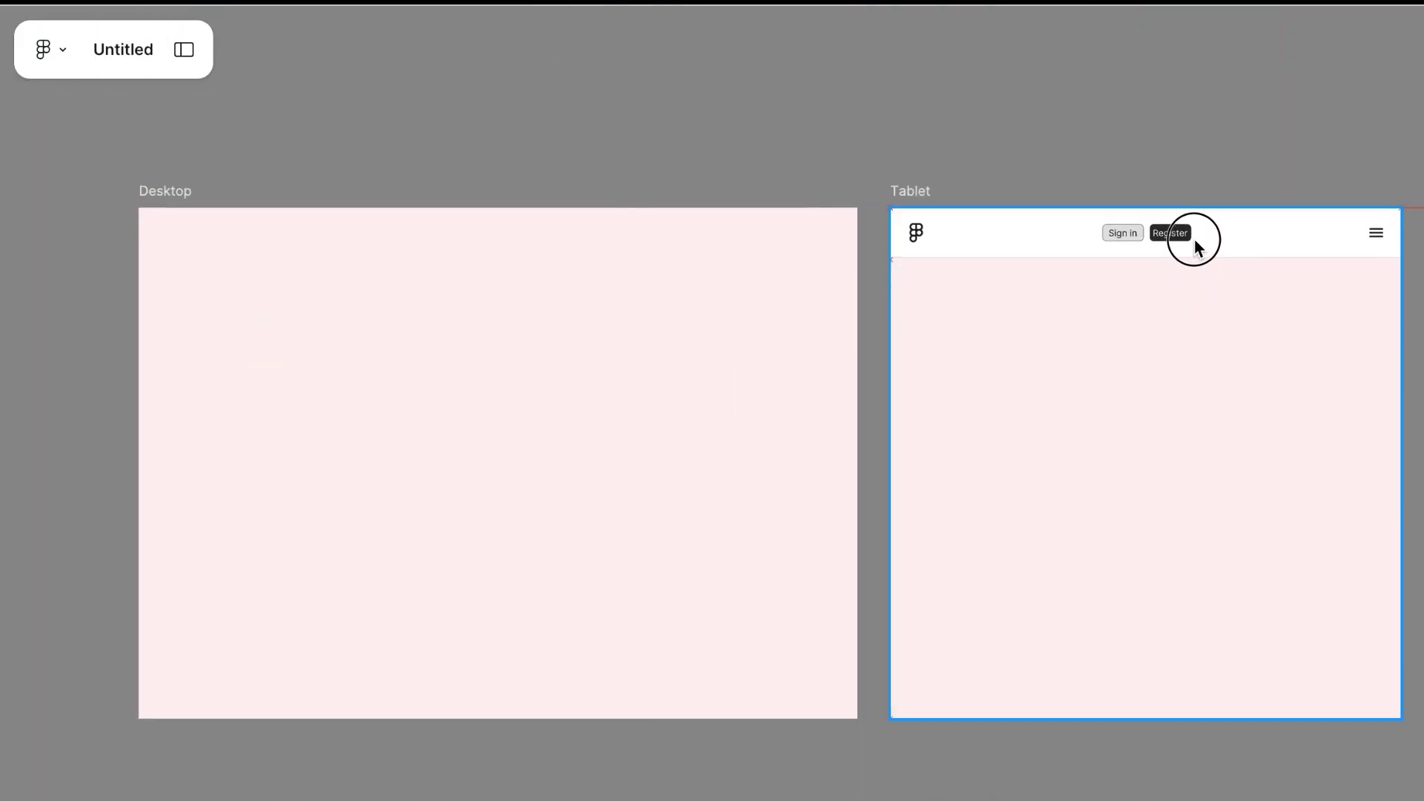
Move the nav bar instance through Mobile and Tablet, leaving it atop the Desktop frame.
{"action": "left_click", "coordinate": [1195, 250]}
{"action": "scroll", "coordinate": [1195, 246], "scroll_direction": "right", "scroll_amount": 5}
{"action": "mouse_move", "coordinate": [846, 255]}
{"action": "left_mouse_down"}
{"action": "mouse_move", "coordinate": [1011, 288]}
{"action": "mouse_move", "coordinate": [992, 260]}
{"action": "left_mouse_up"}
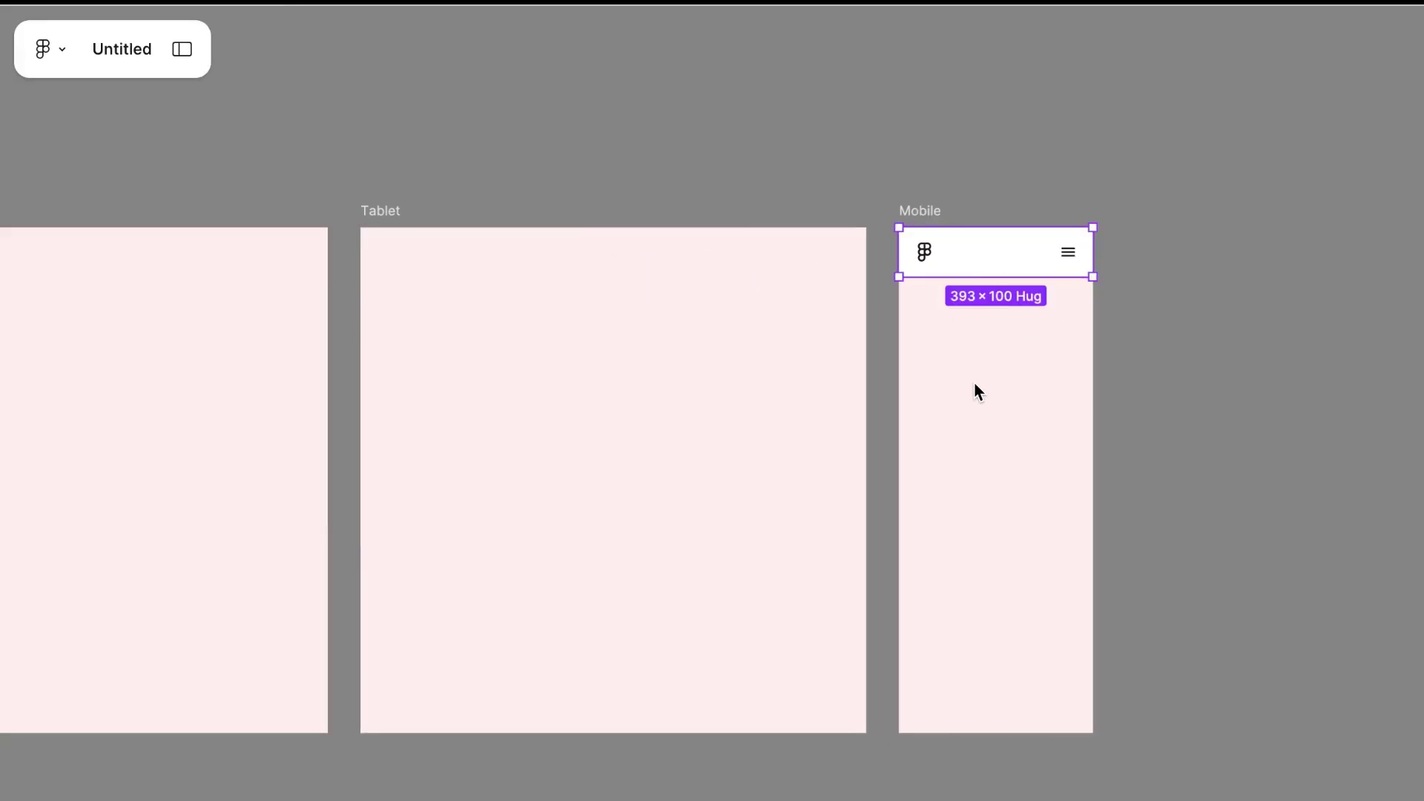
{"action": "scroll", "coordinate": [974, 382], "scroll_direction": "left", "scroll_amount": 5}
{"action": "left_click_drag", "start_coordinate": [1205, 201], "coordinate": [846, 209]}
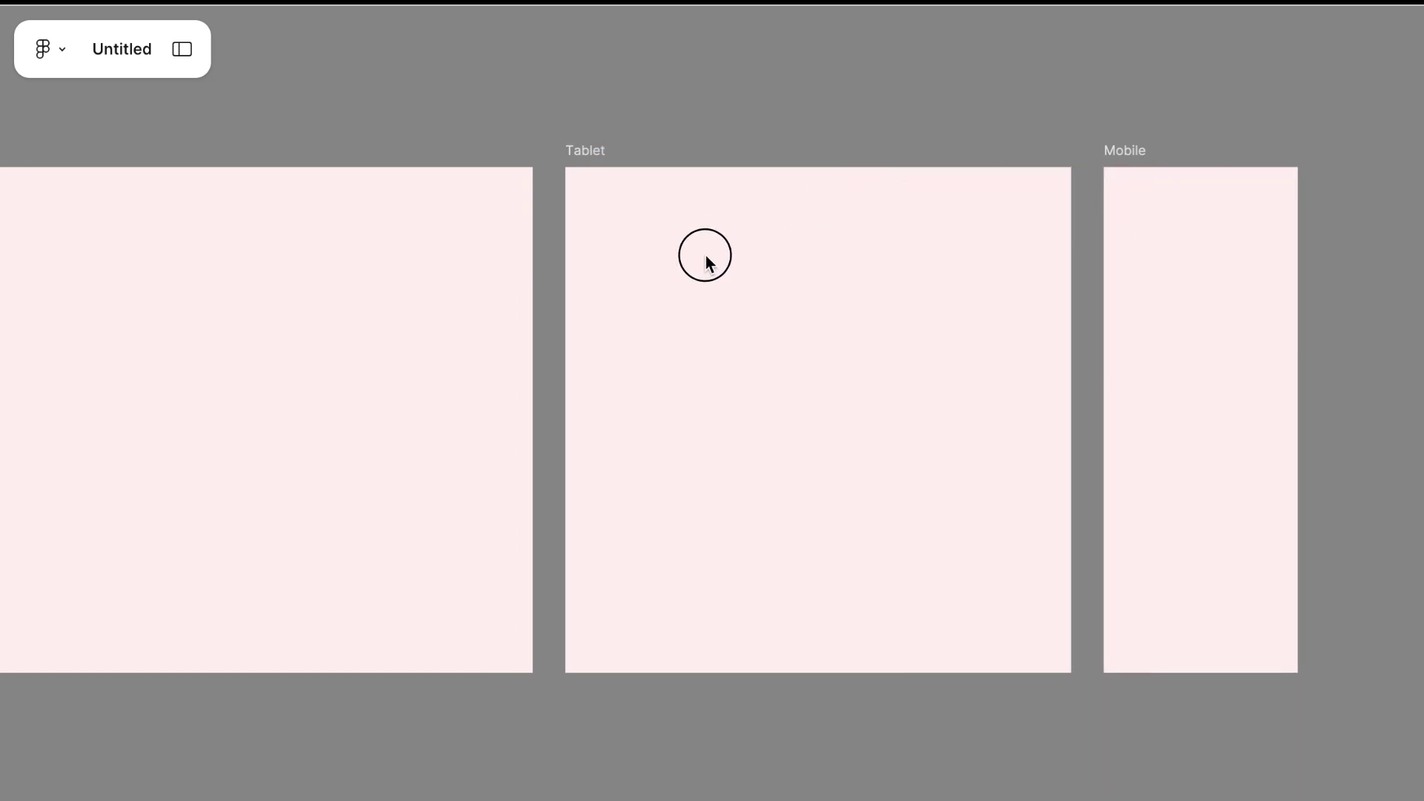
{"action": "left_click_drag", "start_coordinate": [704, 267], "coordinate": [668, 204]}
{"action": "scroll", "coordinate": [669, 202], "scroll_direction": "left", "scroll_amount": 5}
{"action": "left_click_drag", "start_coordinate": [1010, 201], "coordinate": [283, 206]}
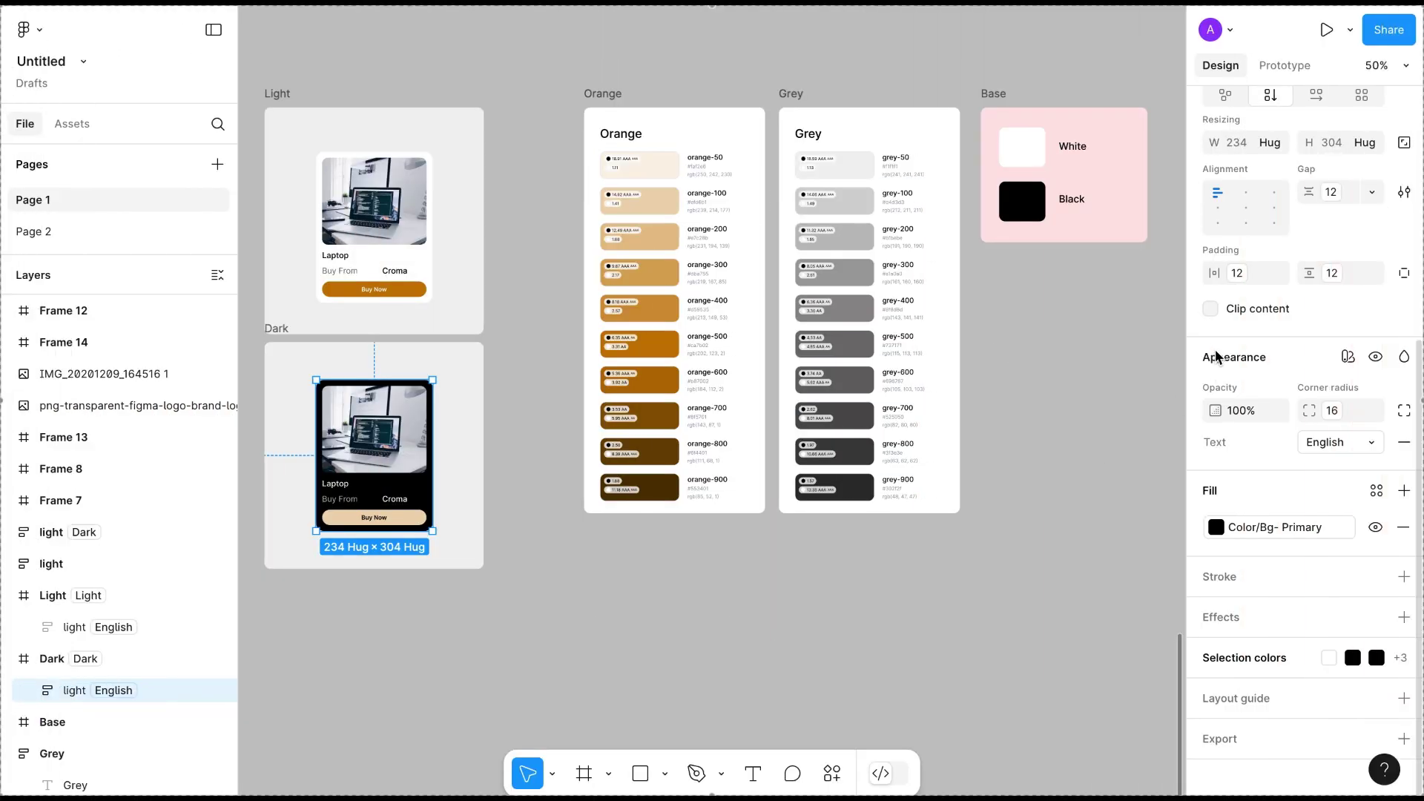
{"action": "scroll", "coordinate": [1404, 195], "scroll_direction": "up", "scroll_amount": 5}
Browse the Spacing, Text and Token collections in Local variables.
{"action": "key", "text": "Escape"}
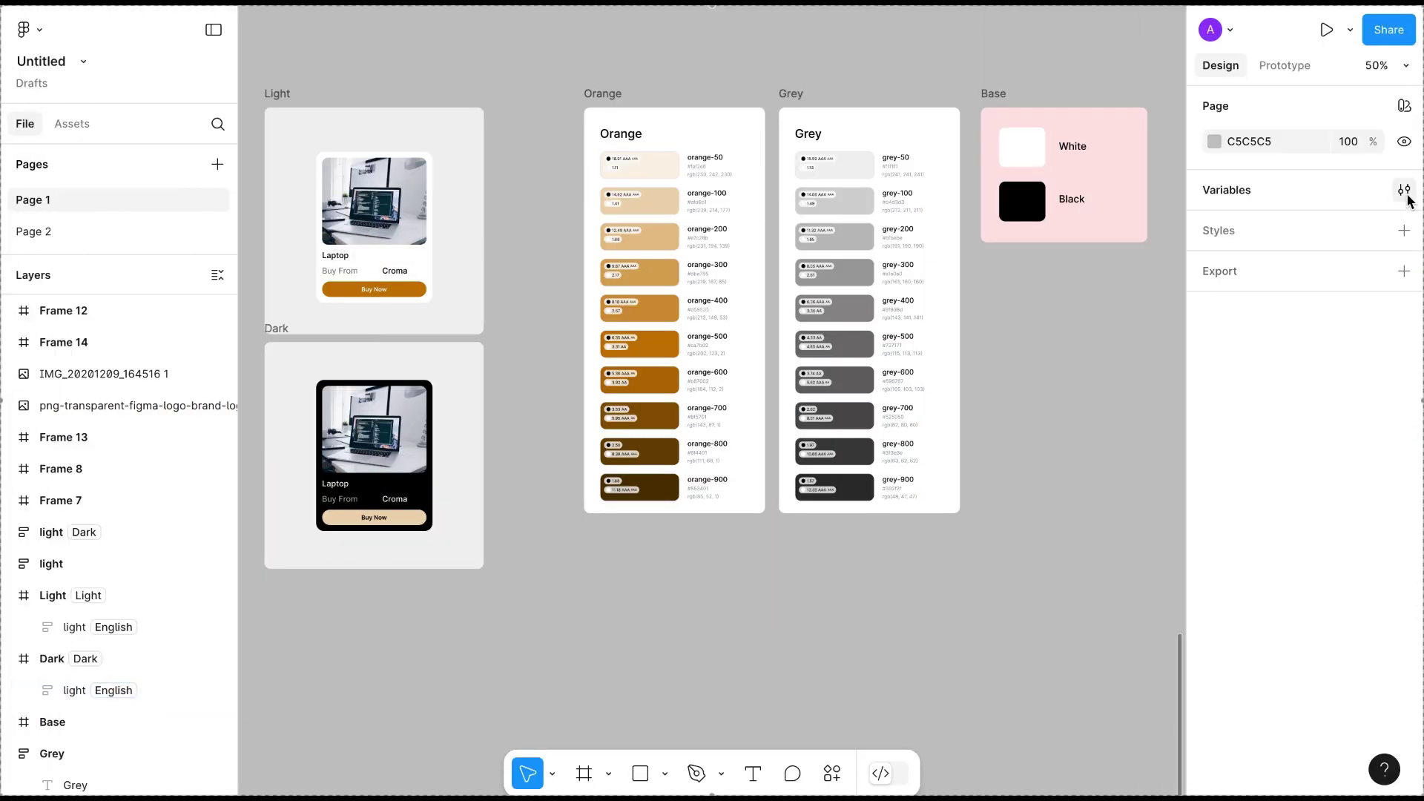
{"action": "left_click", "coordinate": [1405, 190]}
{"action": "scroll", "coordinate": [522, 323], "scroll_direction": "down", "scroll_amount": 5}
{"action": "scroll", "coordinate": [521, 324], "scroll_direction": "down", "scroll_amount": 10}
{"action": "left_click", "coordinate": [210, 299]}
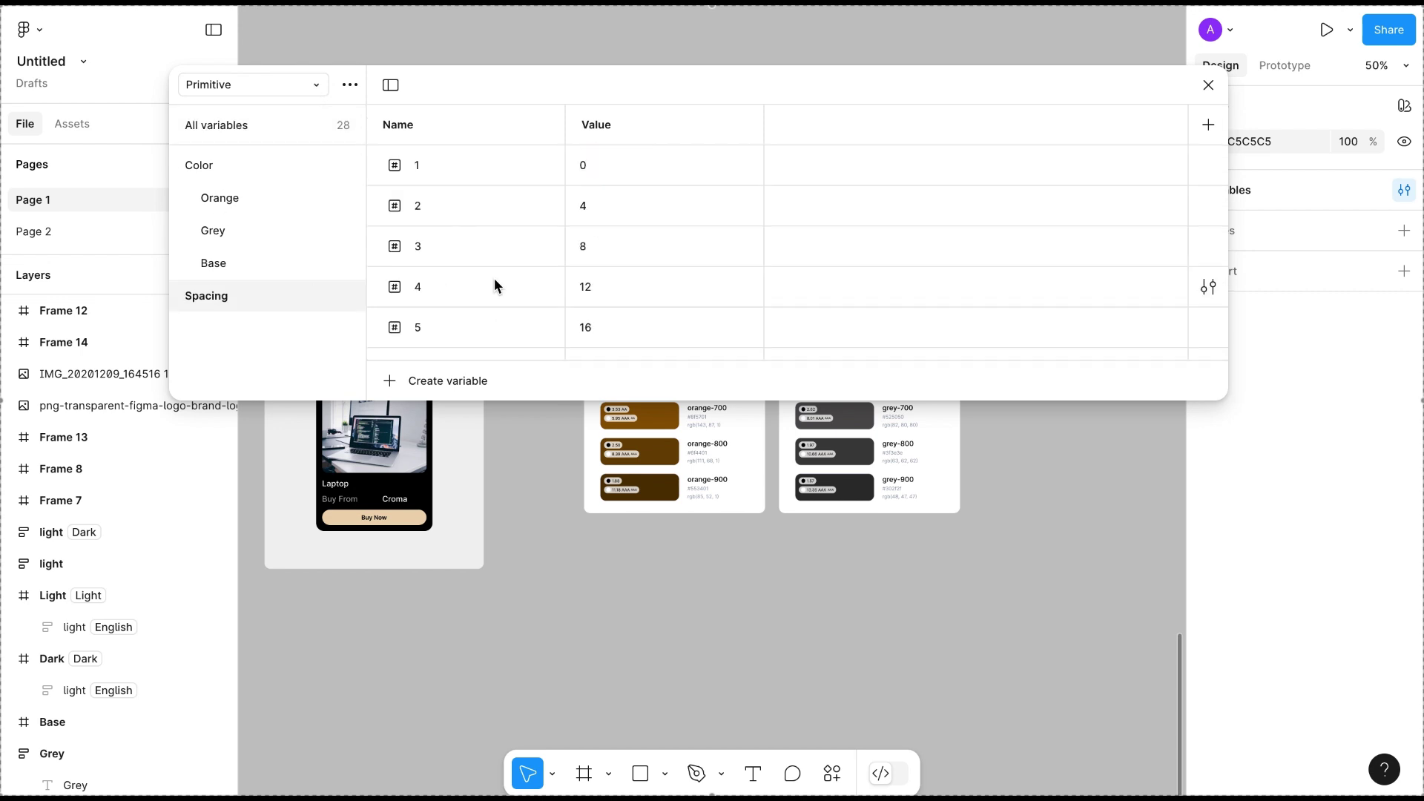
{"action": "scroll", "coordinate": [496, 280], "scroll_direction": "down", "scroll_amount": 1}
{"action": "scroll", "coordinate": [495, 279], "scroll_direction": "up", "scroll_amount": 1}
{"action": "left_click", "coordinate": [322, 86]}
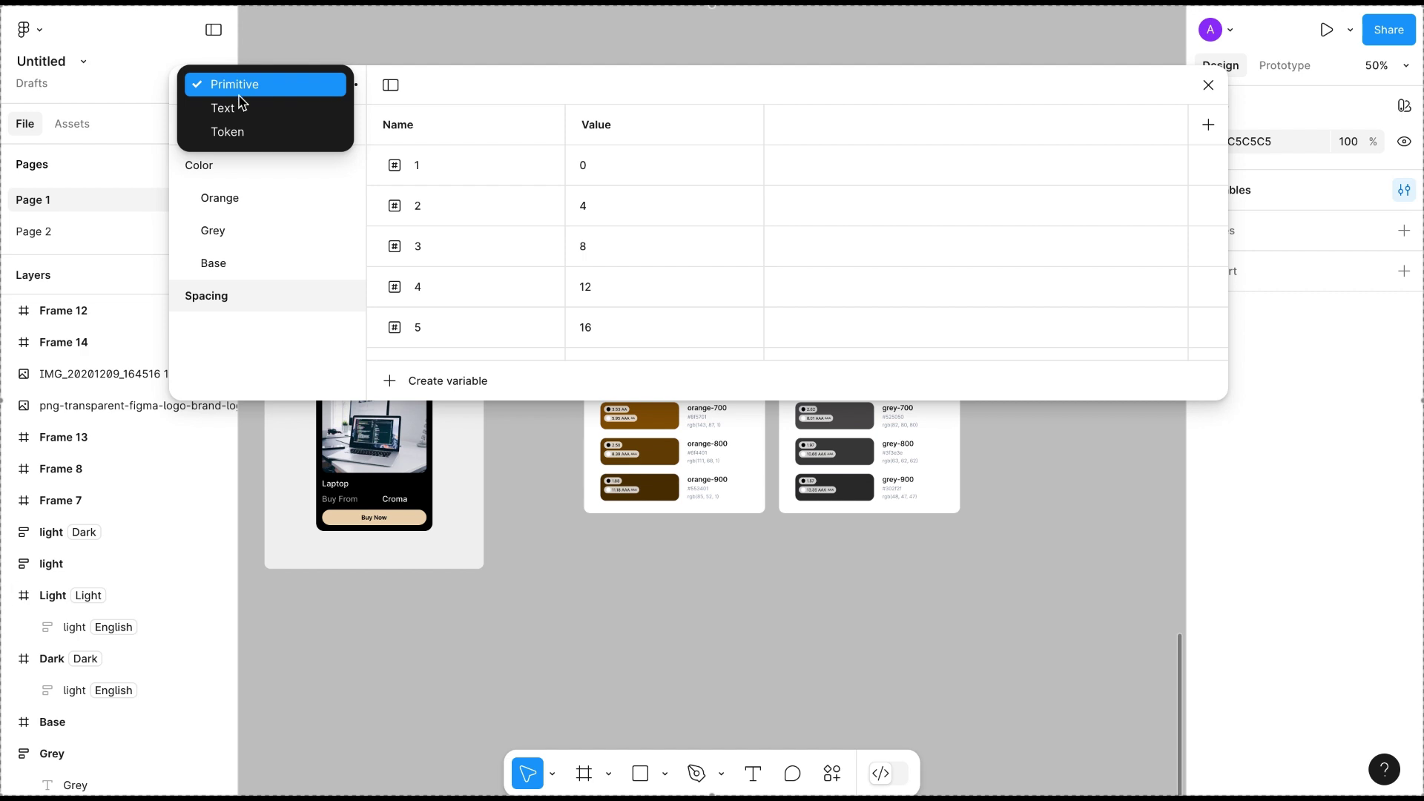
{"action": "left_click", "coordinate": [226, 106]}
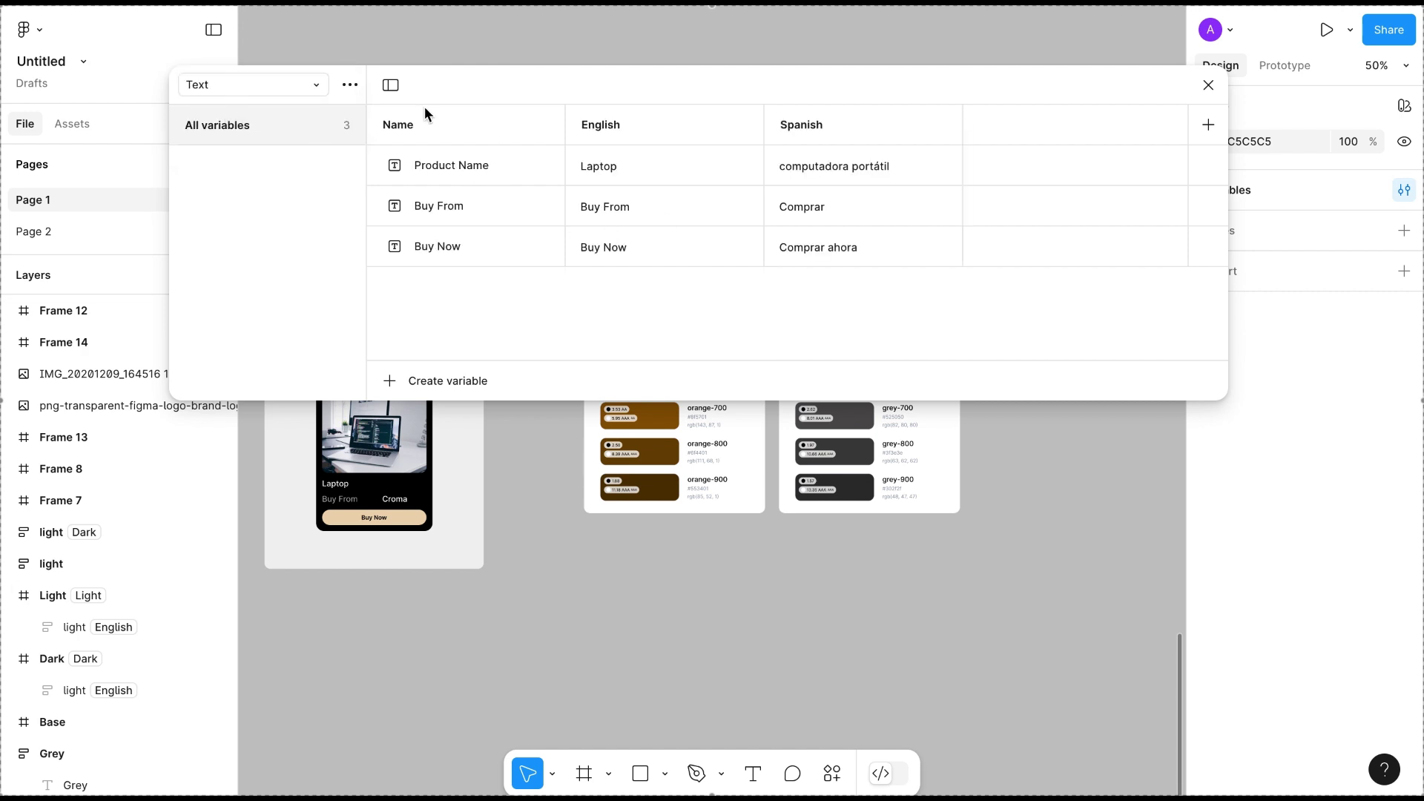
{"action": "left_click", "coordinate": [308, 86]}
{"action": "left_click", "coordinate": [245, 129]}
{"action": "scroll", "coordinate": [541, 286], "scroll_direction": "down", "scroll_amount": 5}
{"action": "scroll", "coordinate": [540, 285], "scroll_direction": "up", "scroll_amount": 1}
{"action": "scroll", "coordinate": [541, 285], "scroll_direction": "up", "scroll_amount": 4}
{"action": "left_click", "coordinate": [1209, 85]}
{"action": "scroll", "coordinate": [870, 272], "scroll_direction": "left", "scroll_amount": 3}
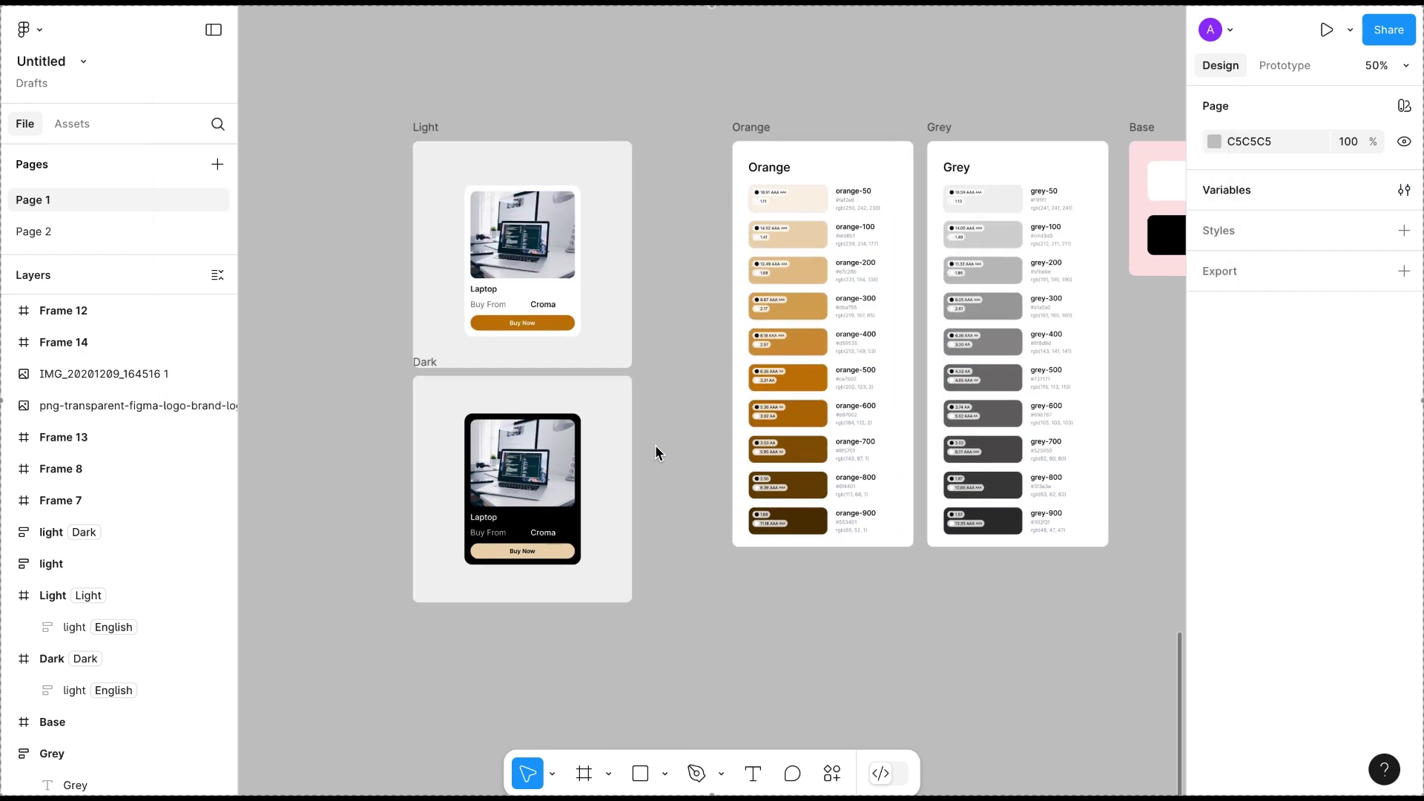
Set the laptop card's Token mode to Dark, move it into the Dark frame, and use Spanish text.
{"action": "left_click", "coordinate": [524, 255]}
{"action": "scroll", "coordinate": [1314, 467], "scroll_direction": "down", "scroll_amount": 1}
{"action": "left_click", "coordinate": [1347, 390]}
{"action": "mouse_move", "coordinate": [1252, 476]}
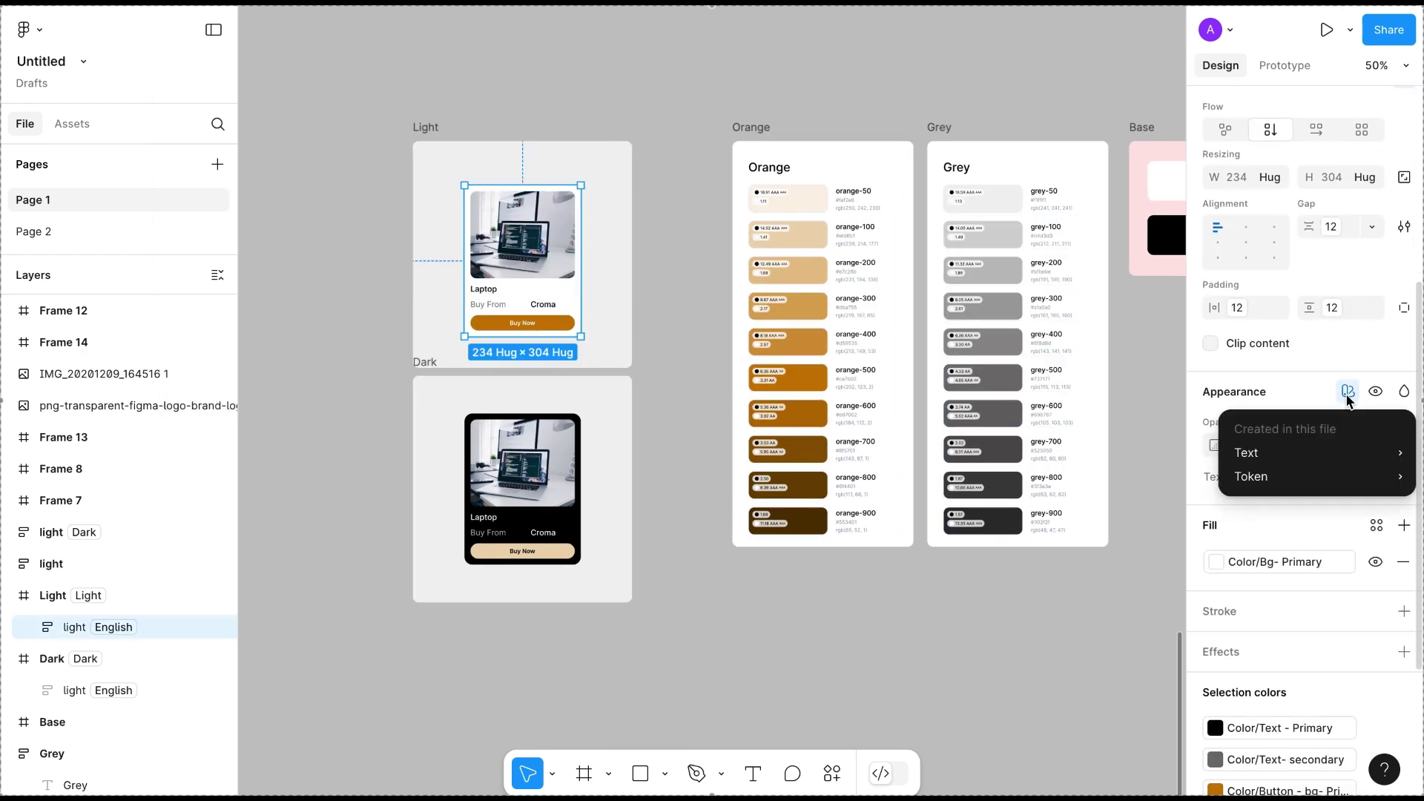
{"action": "left_click", "coordinate": [1059, 545]}
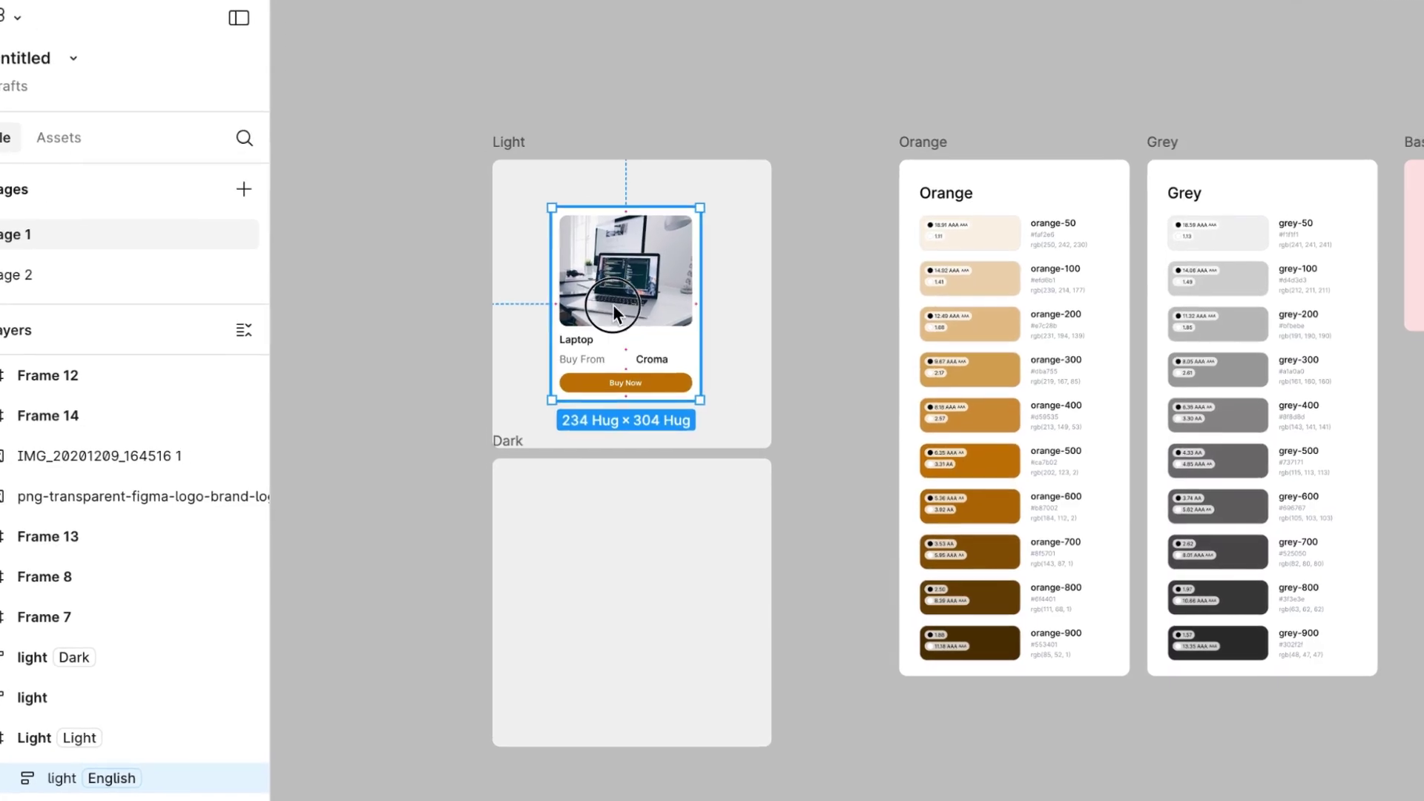
{"action": "mouse_move", "coordinate": [612, 304]}
{"action": "left_mouse_down"}
{"action": "mouse_move", "coordinate": [604, 598]}
{"action": "mouse_move", "coordinate": [594, 266]}
{"action": "mouse_move", "coordinate": [586, 592]}
{"action": "mouse_move", "coordinate": [576, 261]}
{"action": "mouse_move", "coordinate": [537, 416]}
{"action": "mouse_move", "coordinate": [529, 602]}
{"action": "mouse_move", "coordinate": [513, 274]}
{"action": "left_mouse_up"}
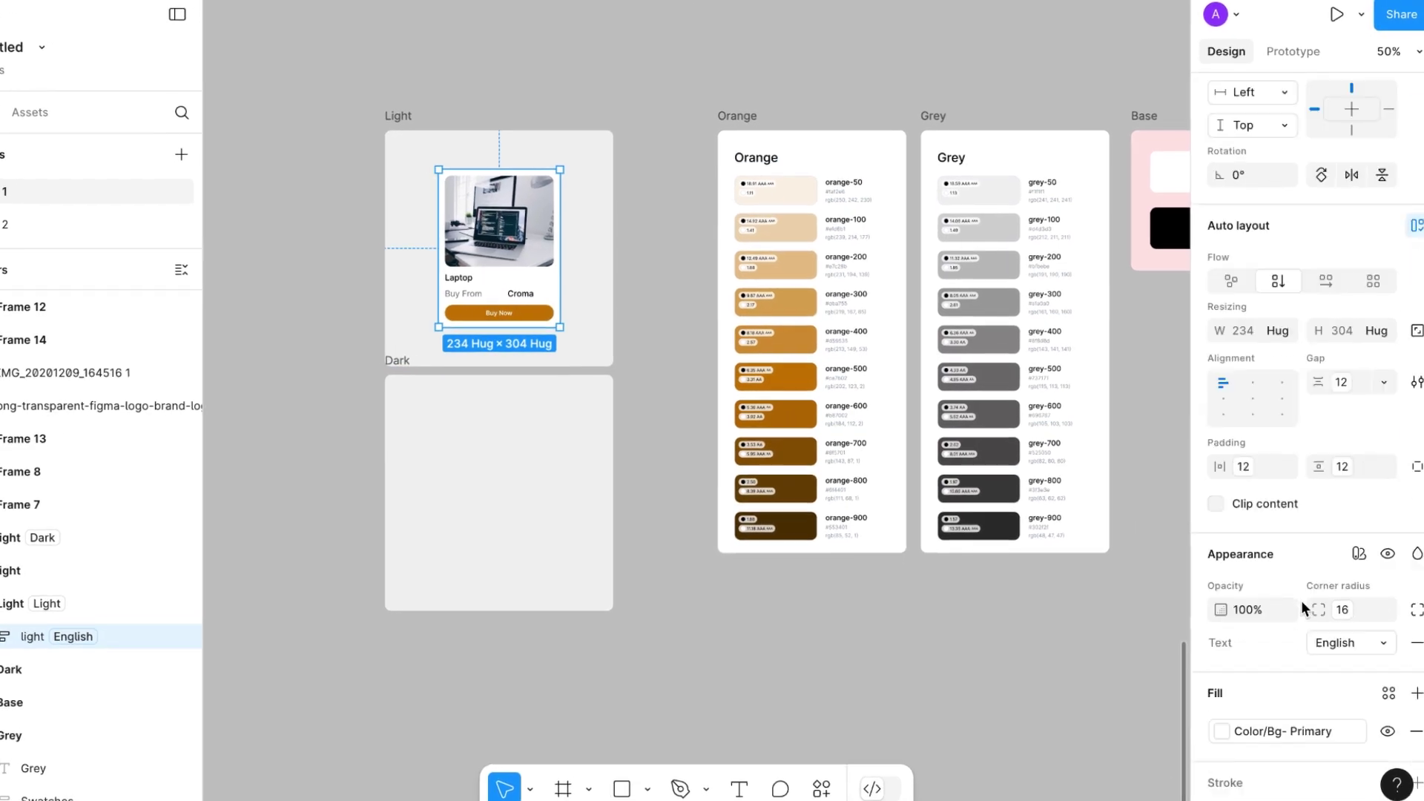
{"action": "left_click", "coordinate": [1340, 642]}
{"action": "left_click", "coordinate": [1066, 554]}
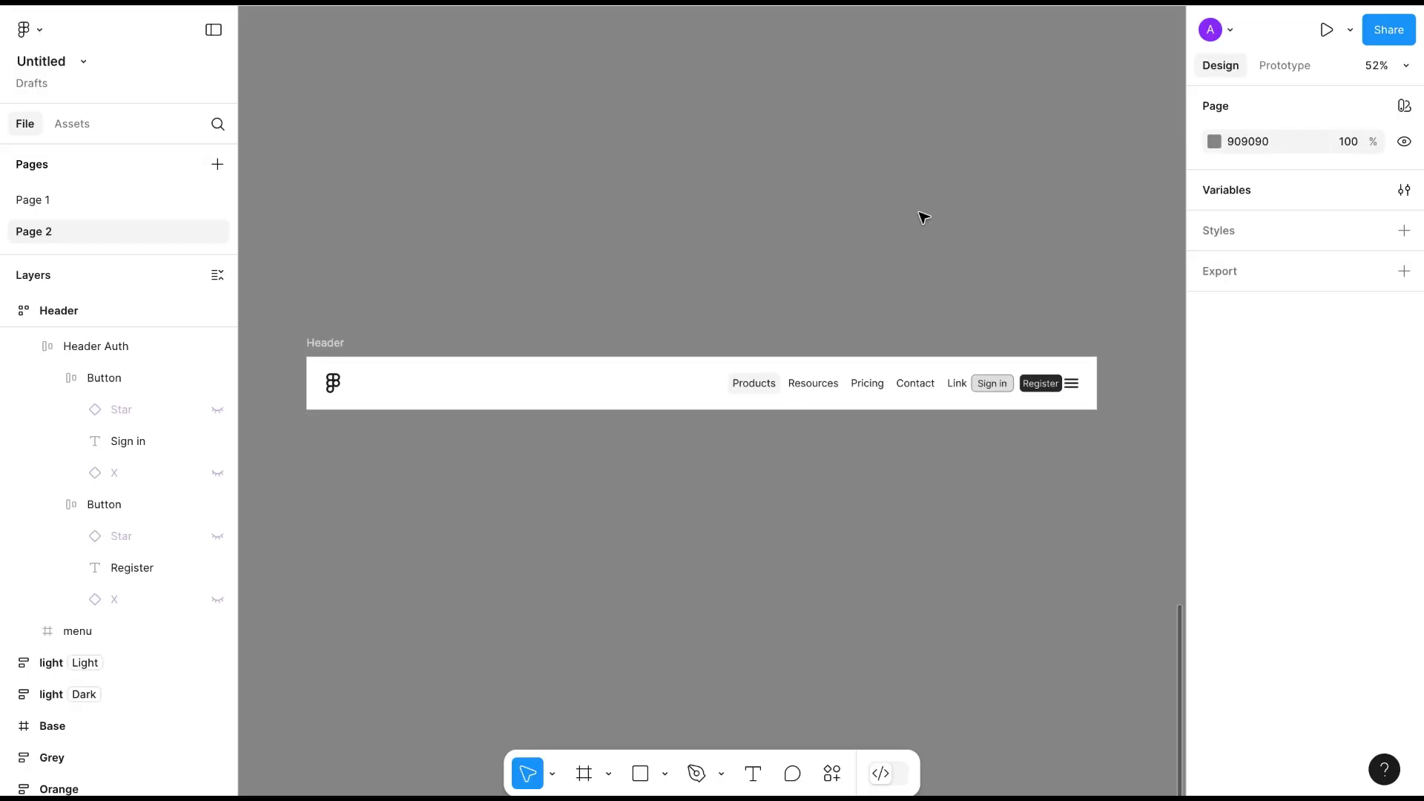
Create a variable collection named Breakpoints and begin adding its first variable.
{"action": "left_click", "coordinate": [1405, 191]}
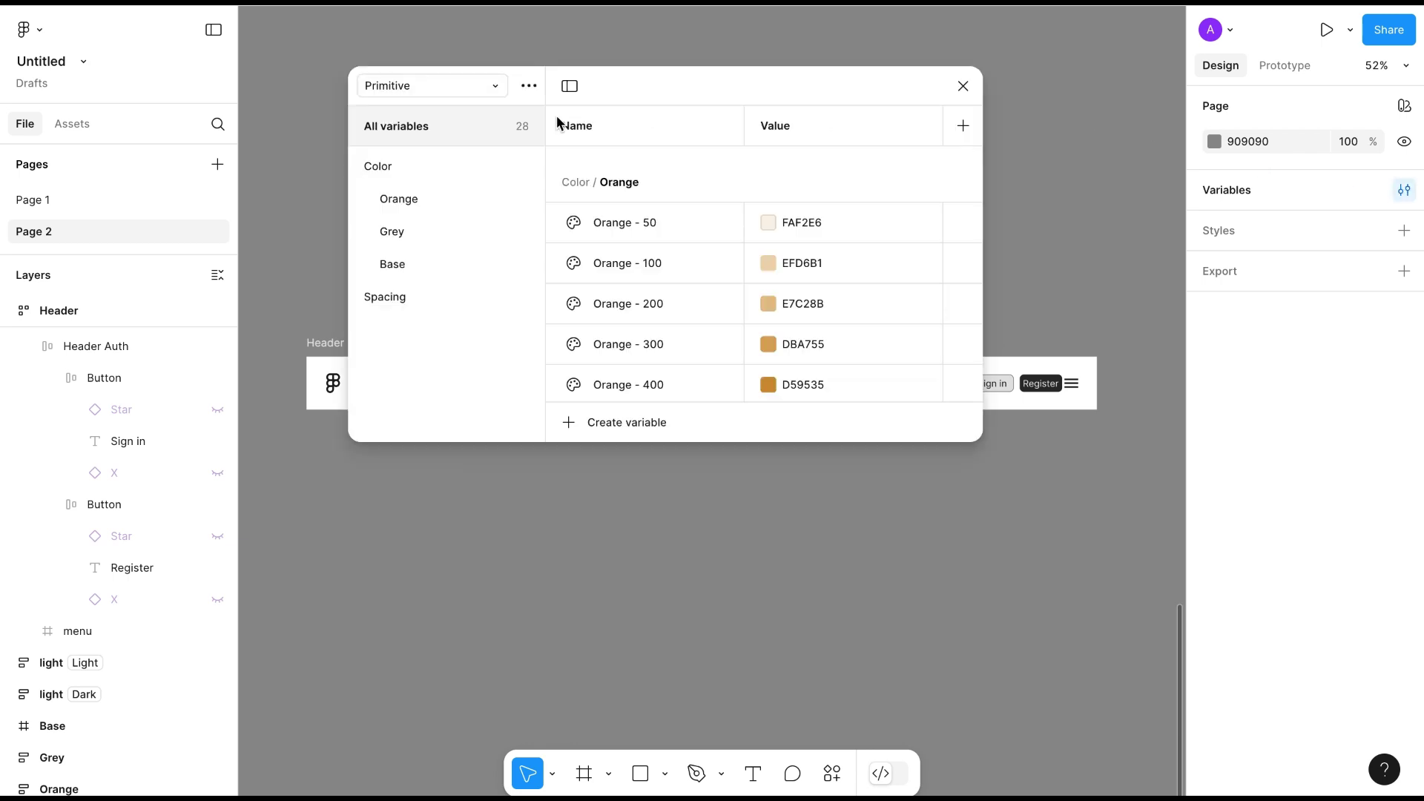
{"action": "left_click", "coordinate": [529, 86]}
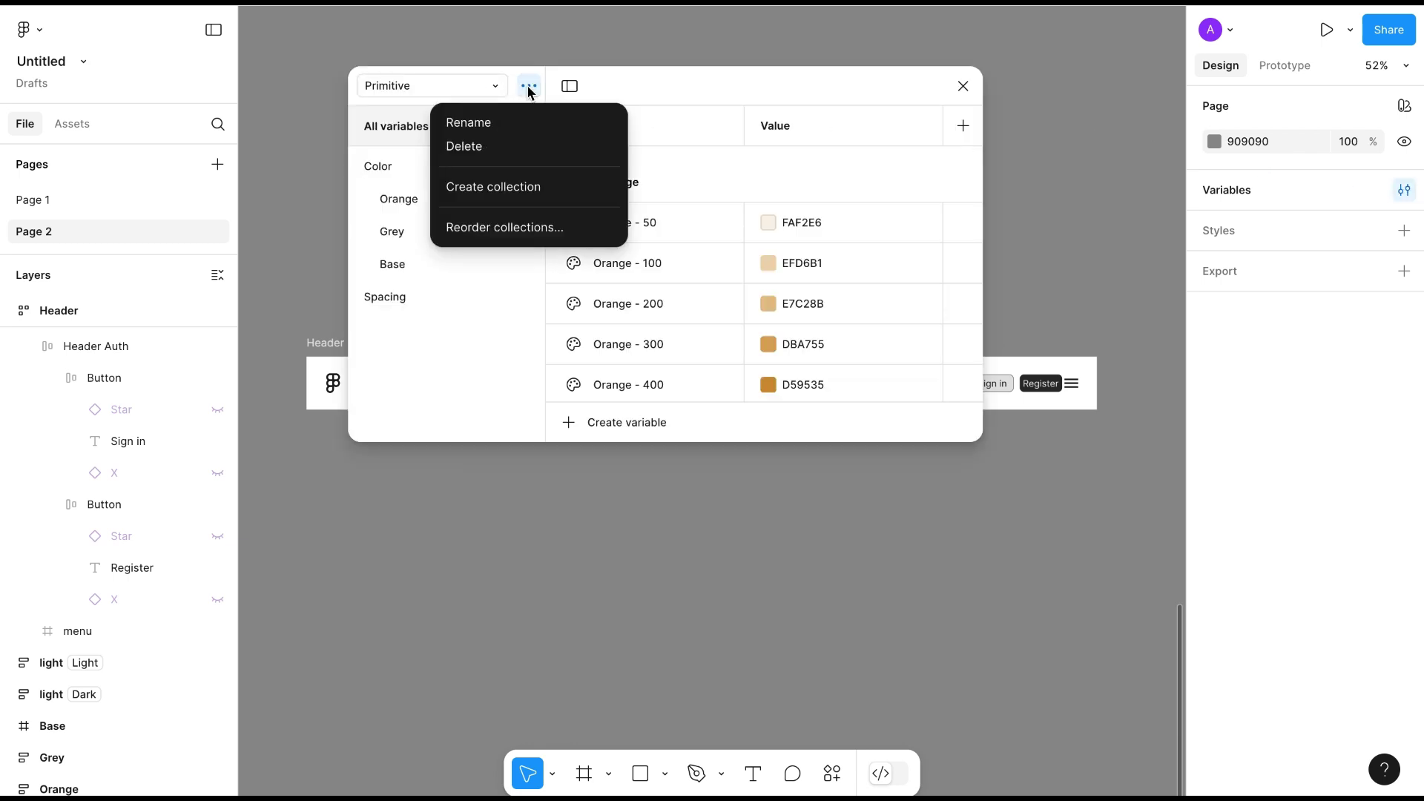
{"action": "left_click", "coordinate": [494, 189]}
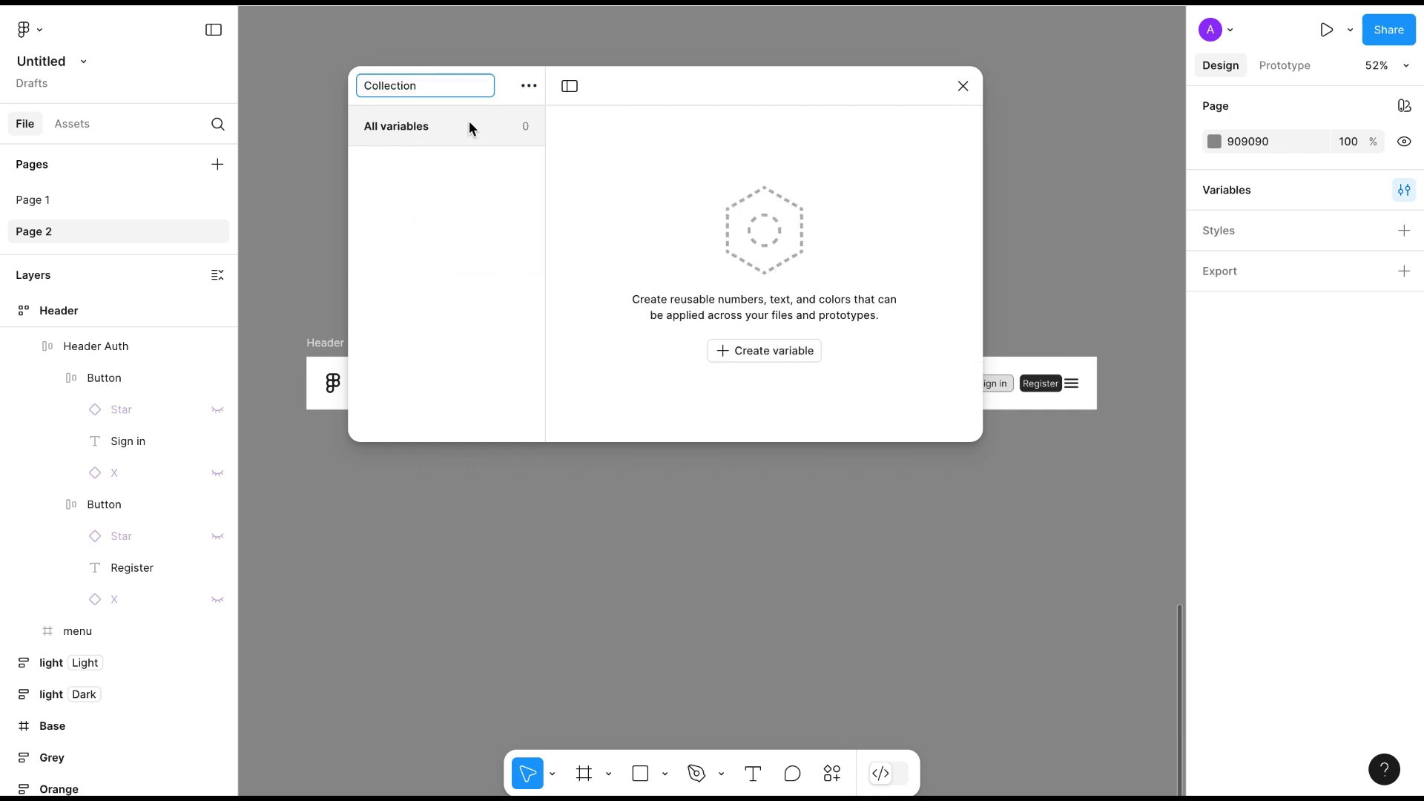
{"action": "double_click", "coordinate": [431, 83]}
{"action": "type", "text": "Breakpoints"}
{"action": "key", "text": "Return"}
{"action": "left_click", "coordinate": [745, 353]}
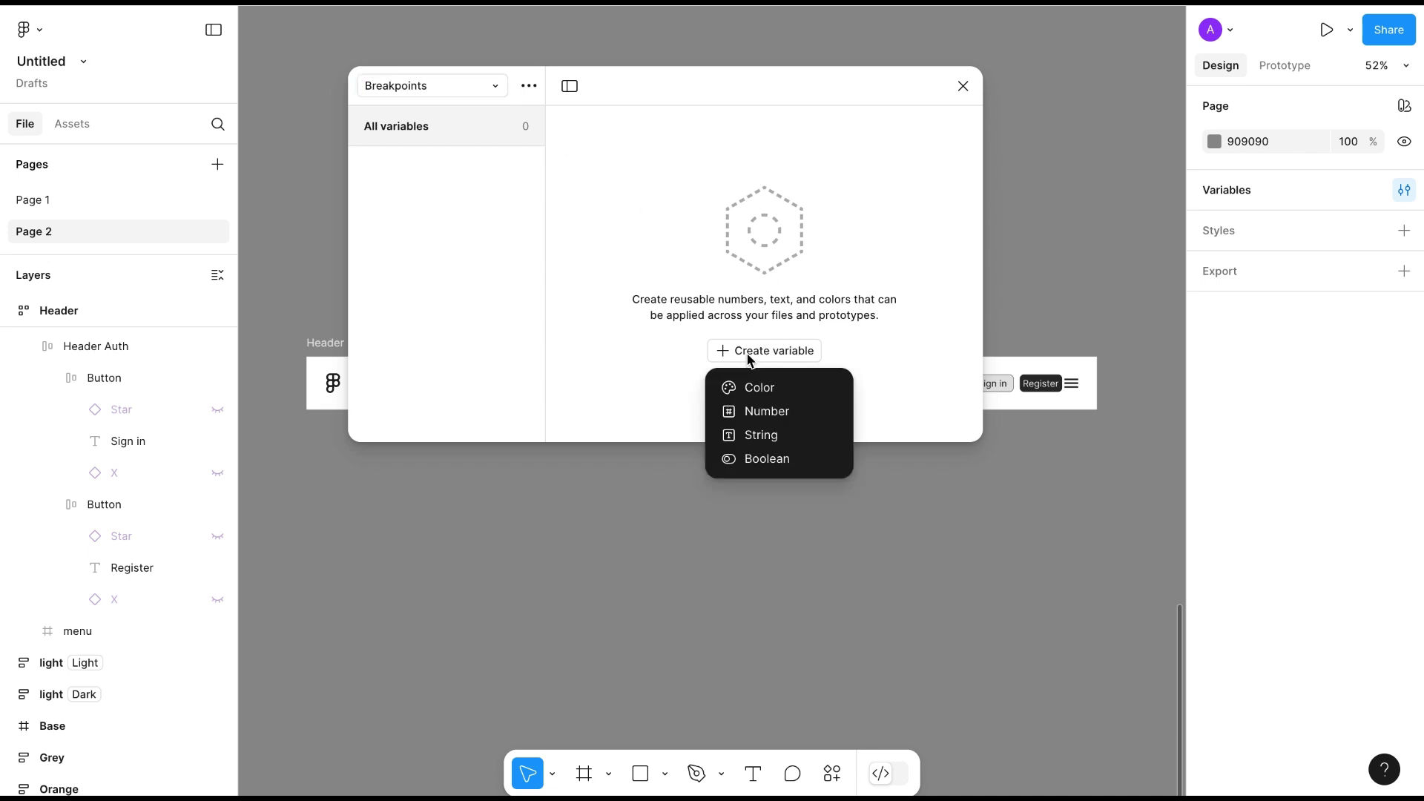
Add a Number variable Width plus extra modes, widening the window to show them all.
{"action": "left_click", "coordinate": [770, 419]}
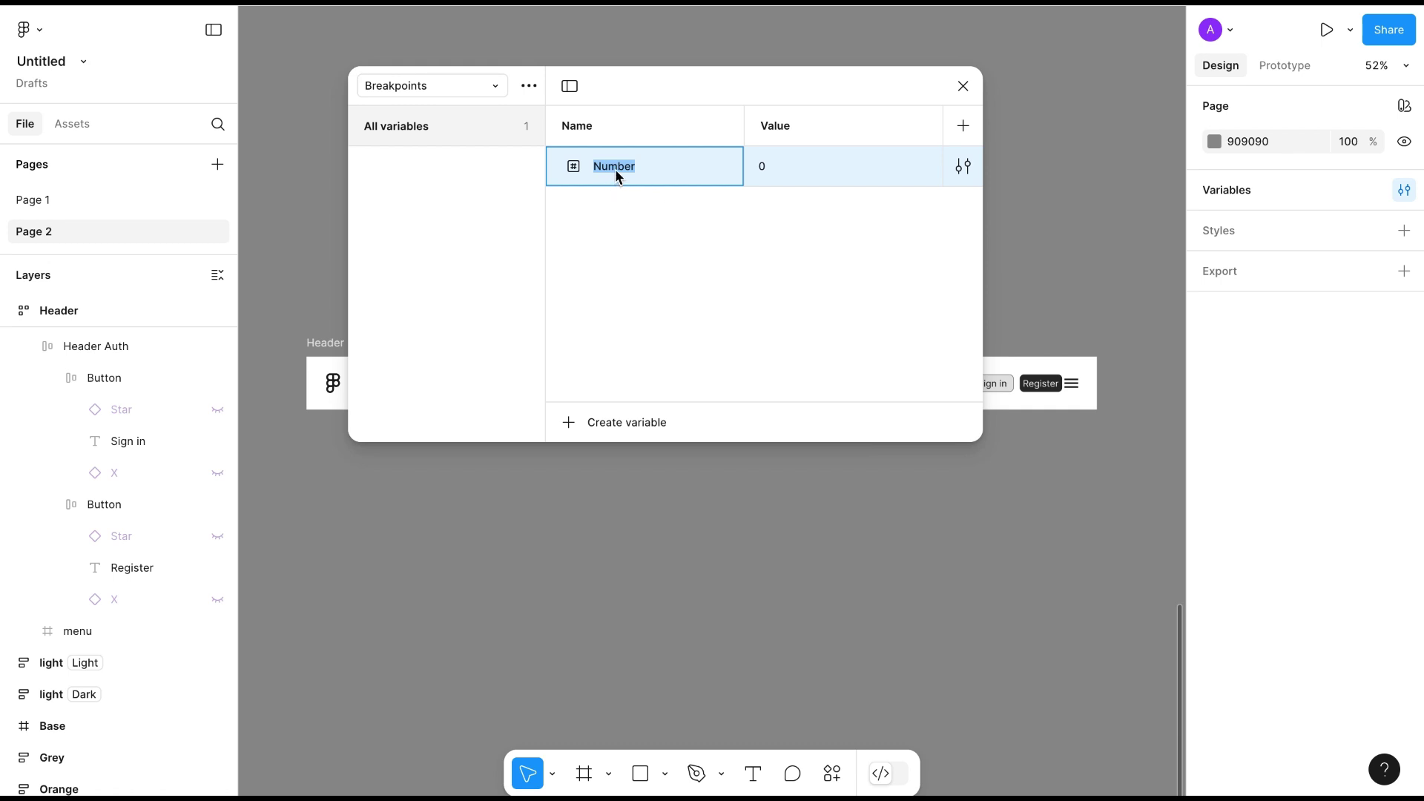
{"action": "type", "text": "Width"}
{"action": "left_click", "coordinate": [963, 127]}
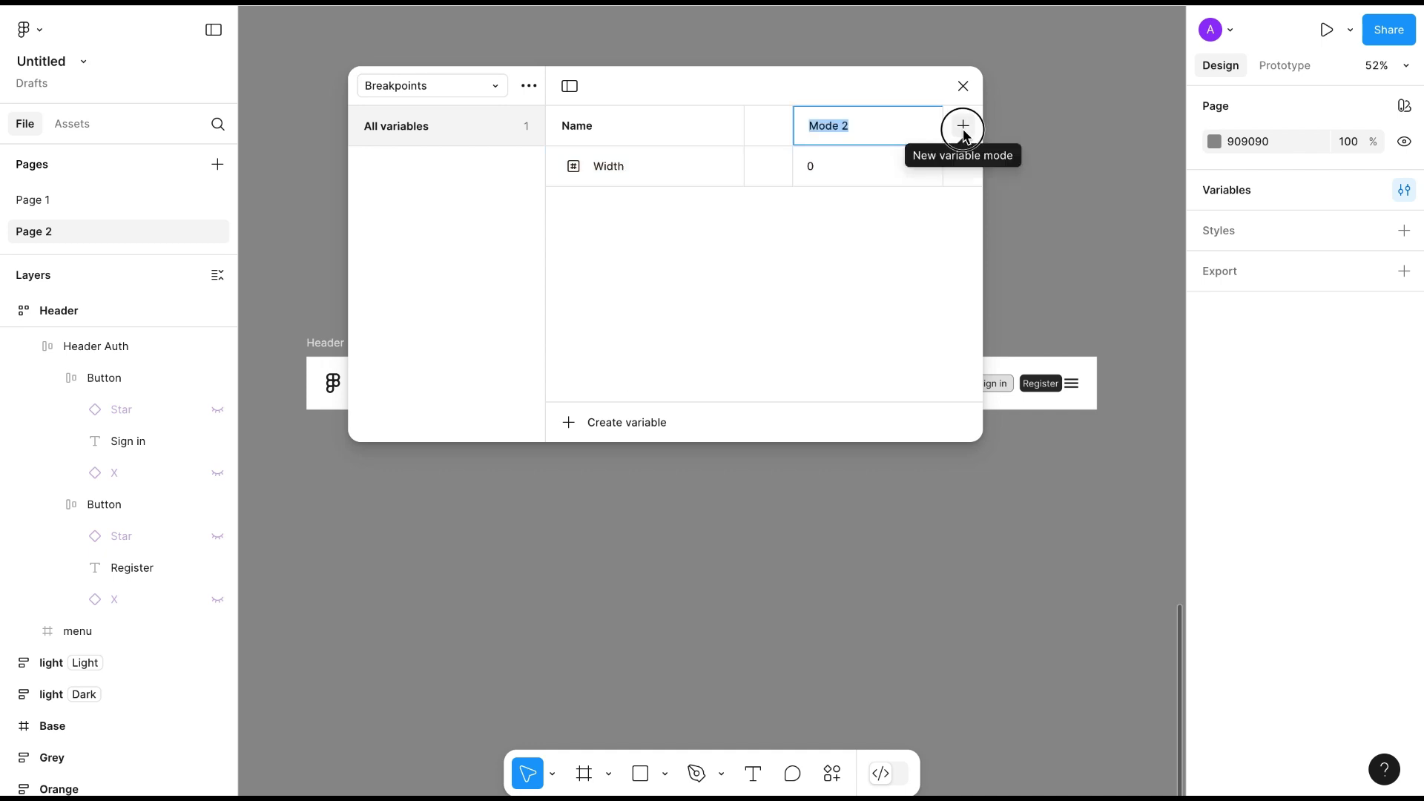
{"action": "key", "text": "BackSpace"}
{"action": "left_click", "coordinate": [982, 153]}
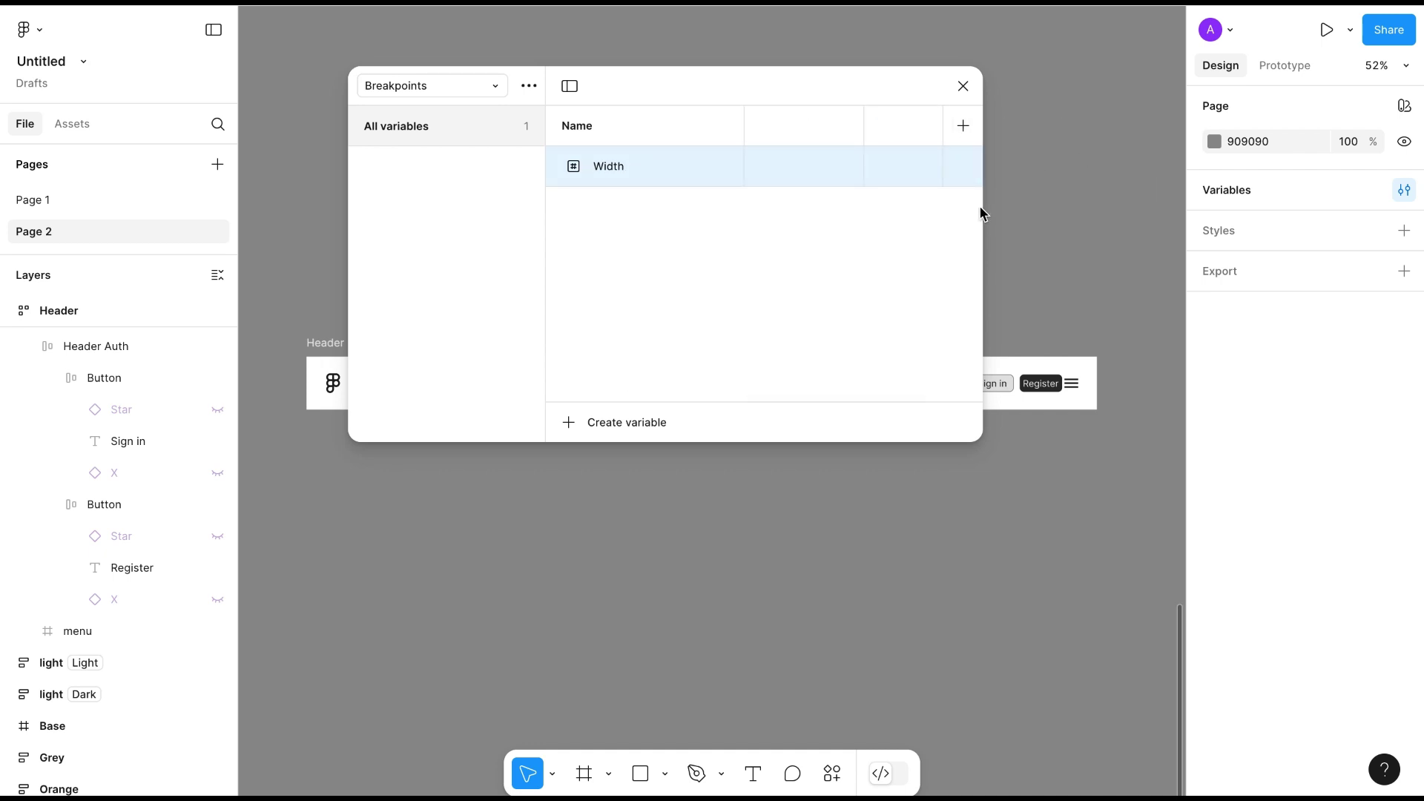
{"action": "left_click", "coordinate": [1065, 210]}
{"action": "left_click_drag", "start_coordinate": [983, 207], "coordinate": [1303, 207]}
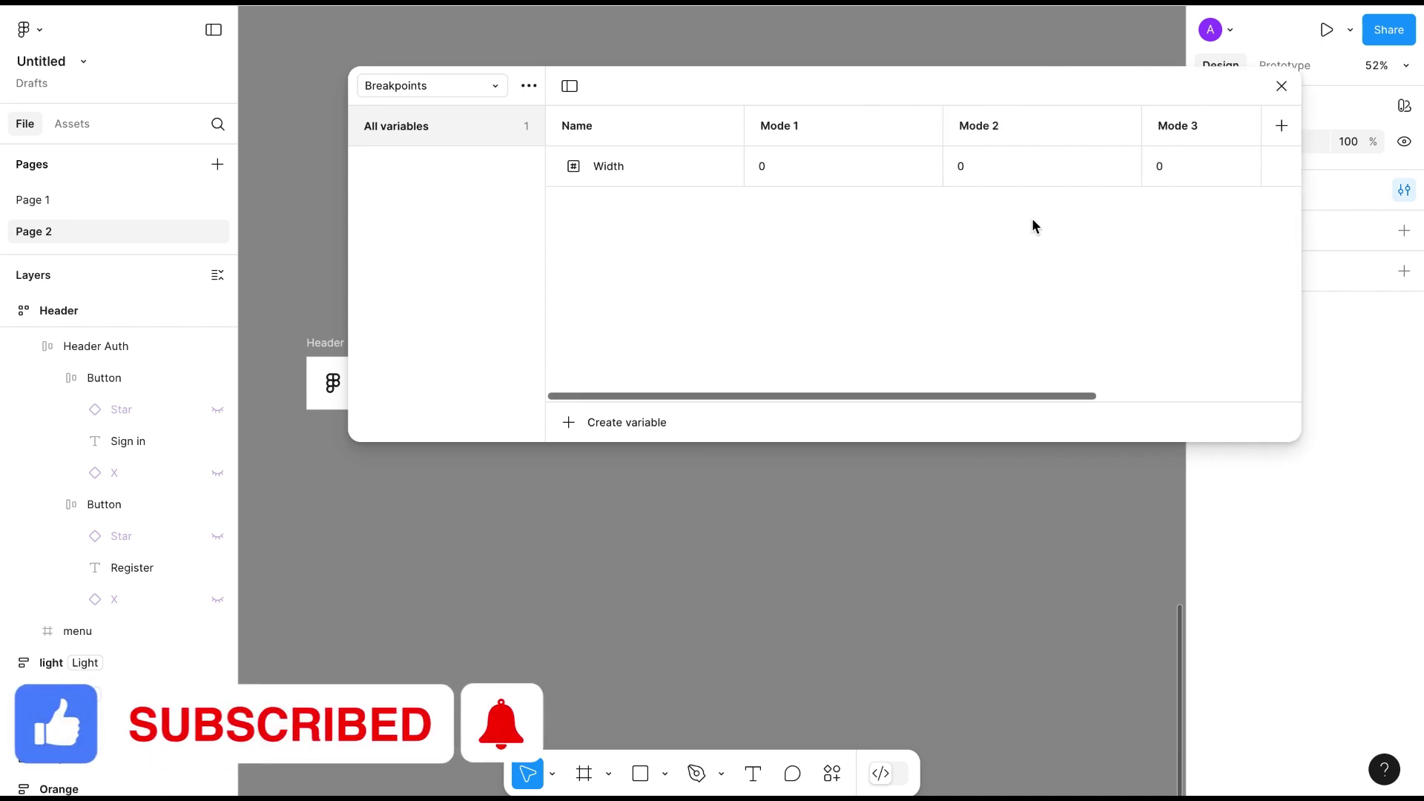
Rename the three mode columns Desktop, Tablet and Mobile.
{"action": "double_click", "coordinate": [790, 131]}
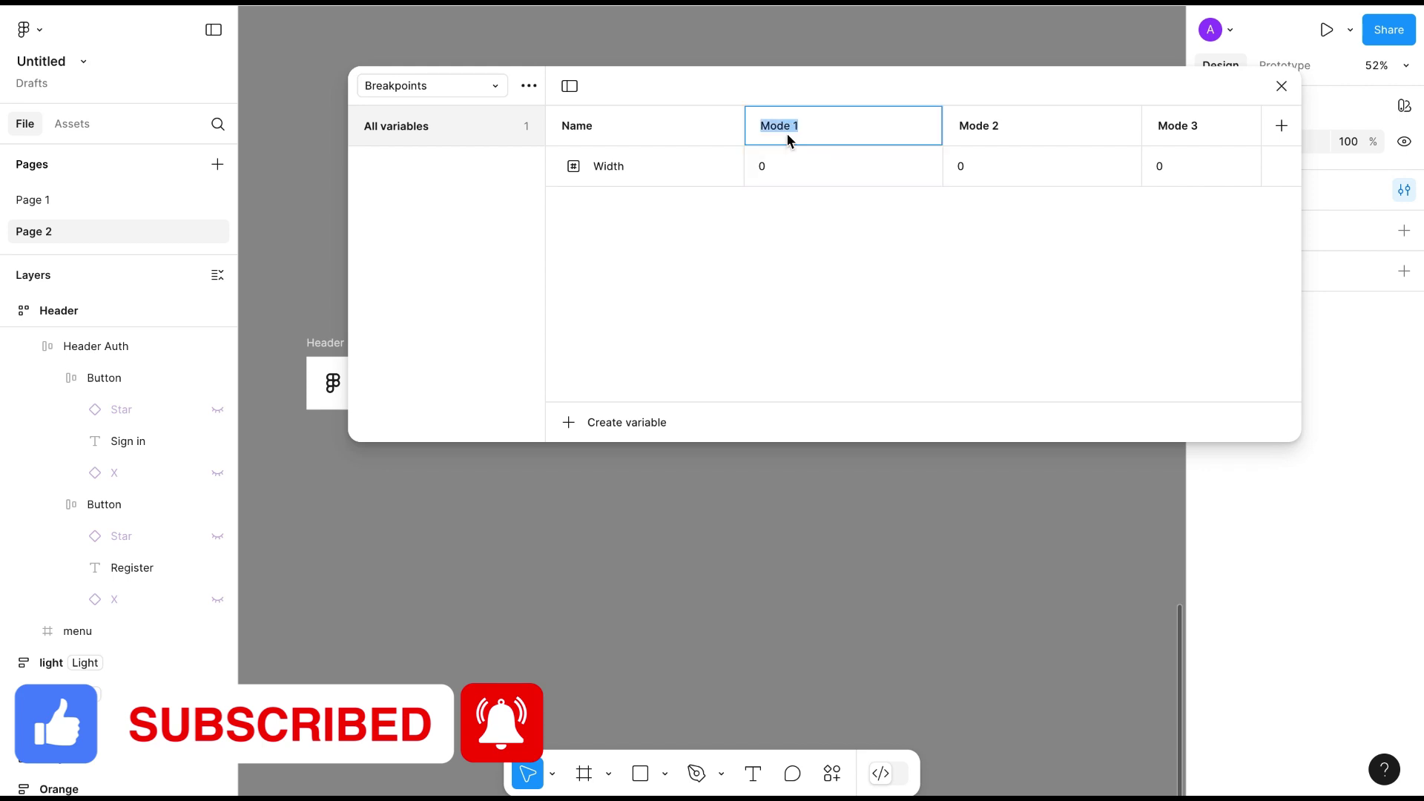
{"action": "type", "text": "Desktop"}
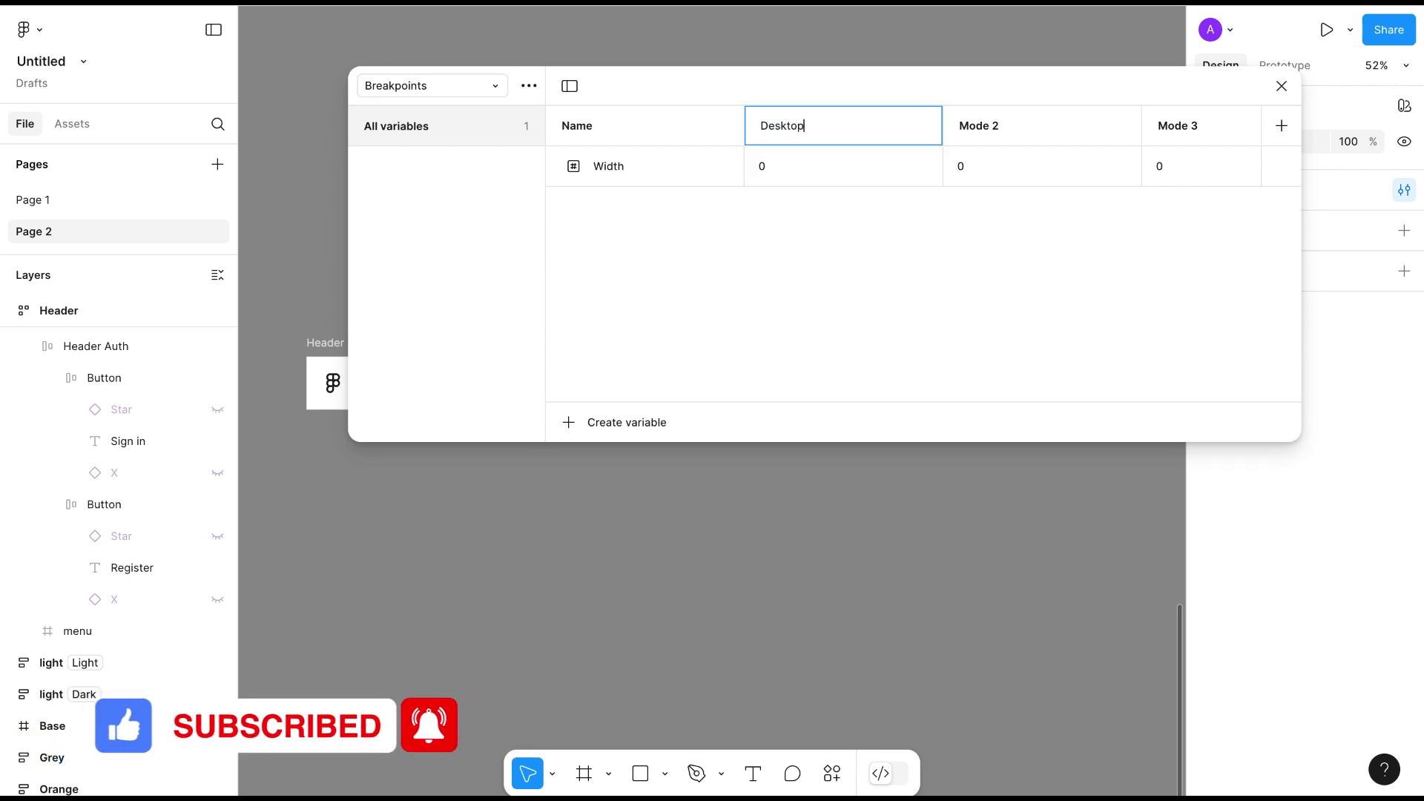
{"action": "double_click", "coordinate": [980, 130]}
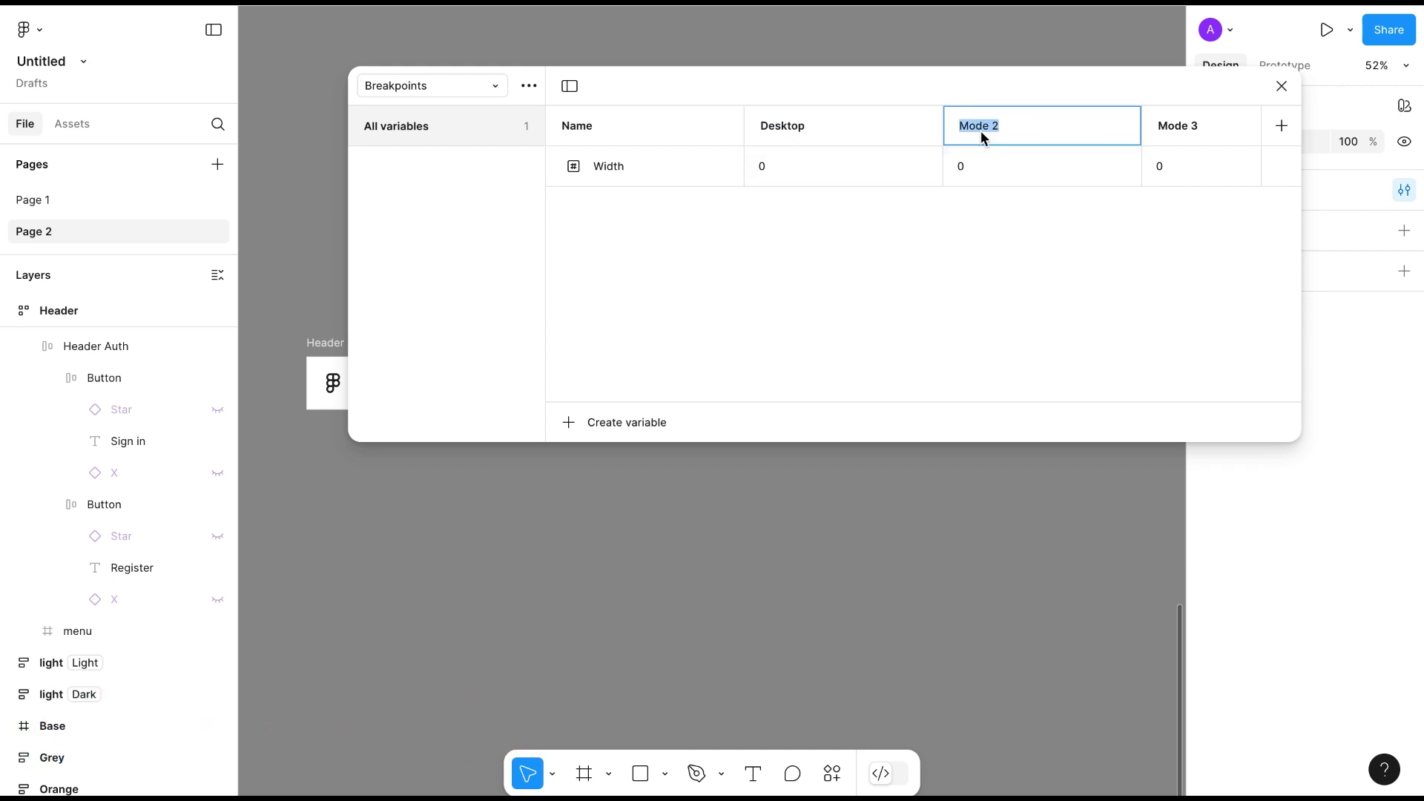
{"action": "type", "text": "Tablet"}
{"action": "left_click", "coordinate": [1173, 129]}
{"action": "double_click", "coordinate": [1174, 129]}
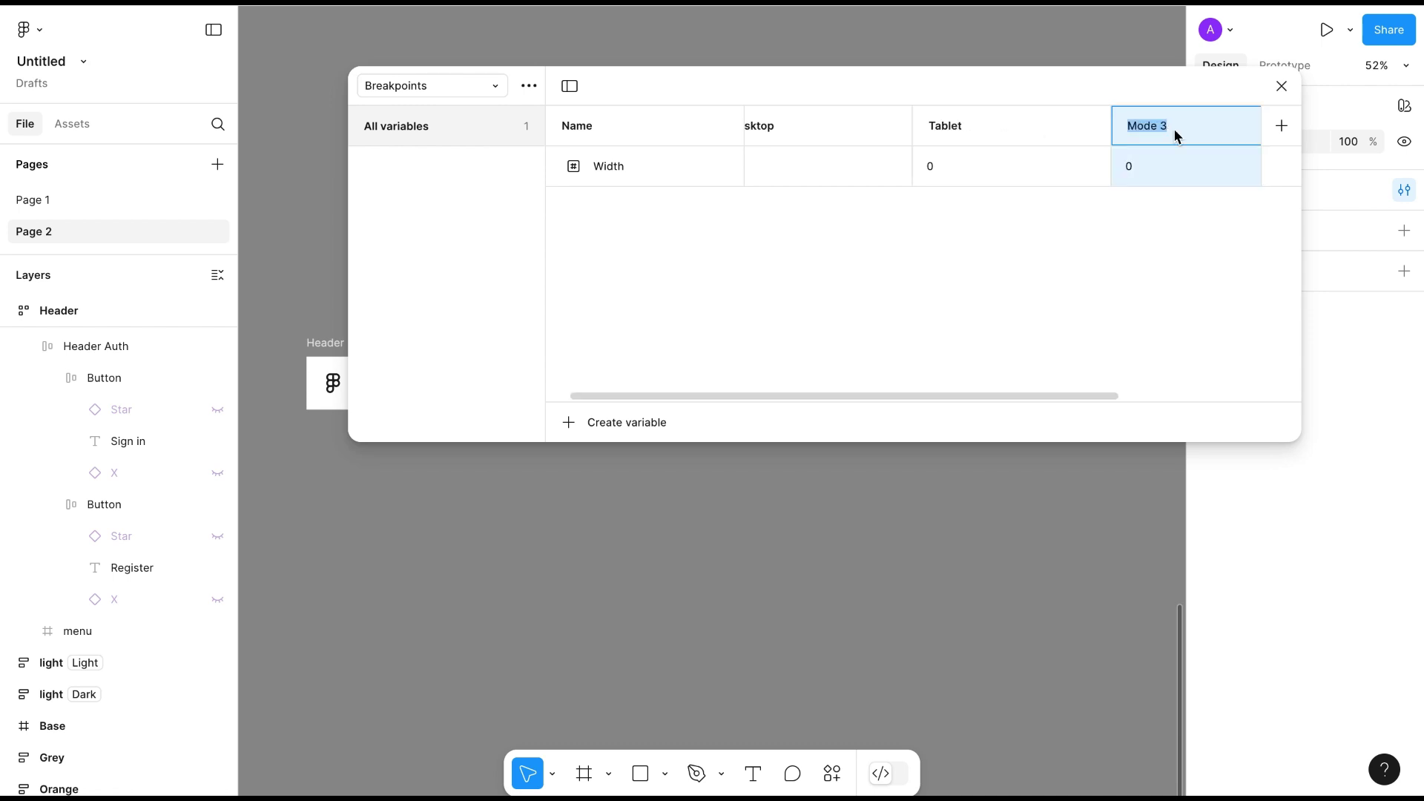
{"action": "type", "text": "Mo"}
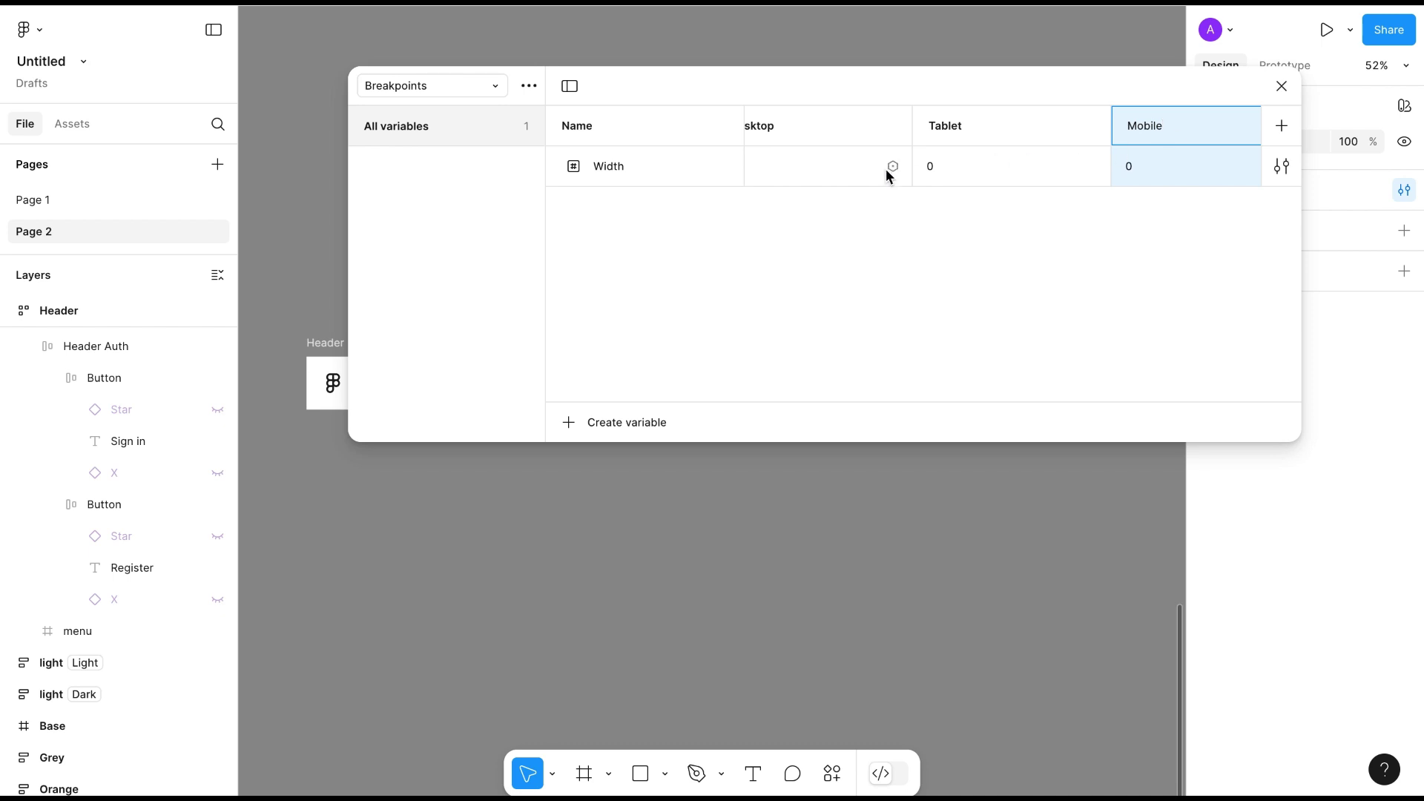
{"action": "key", "text": "Return"}
Enter Width values 1440, 1024 and 393 for Desktop, Tablet and Mobile.
{"action": "double_click", "coordinate": [767, 172]}
{"action": "type", "text": "1440"}
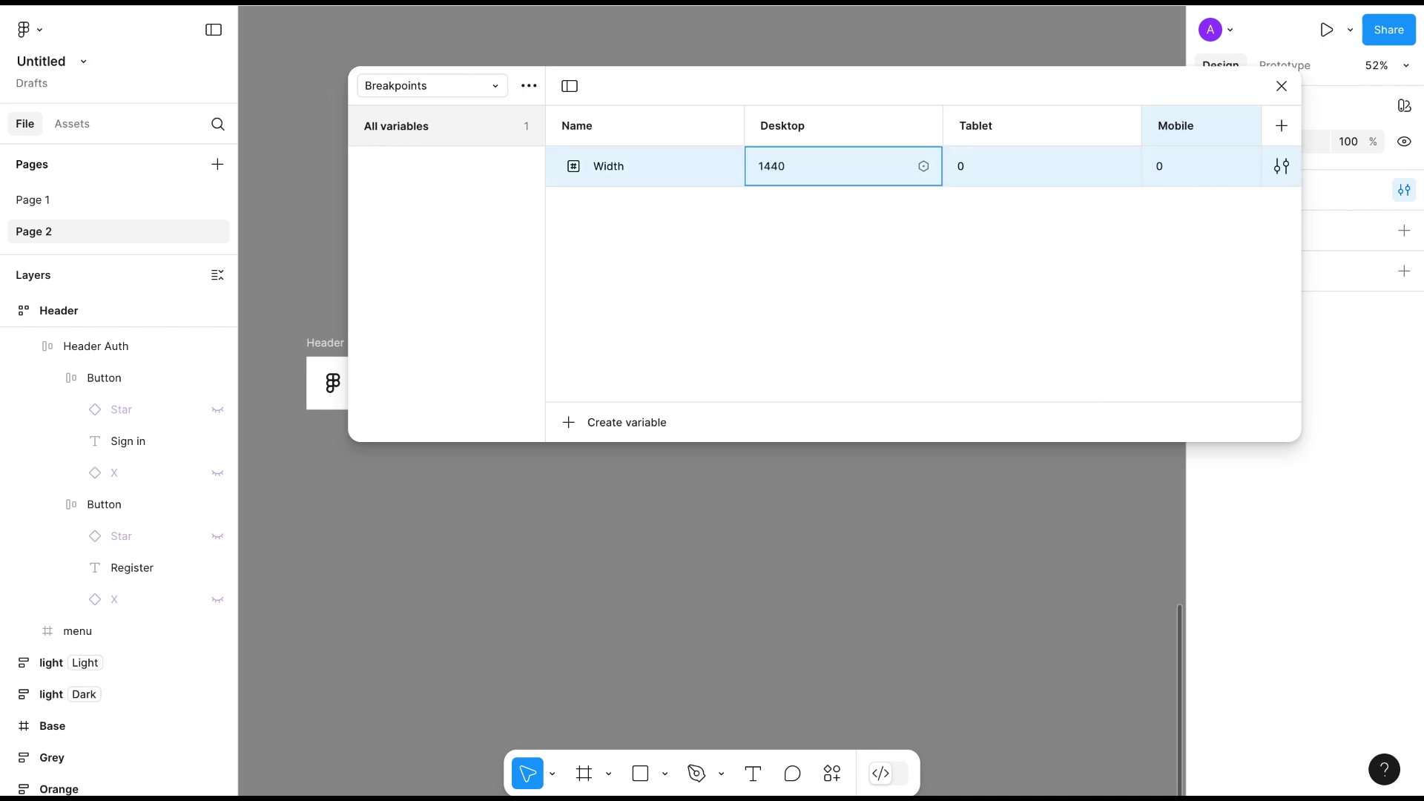
{"action": "double_click", "coordinate": [961, 176]}
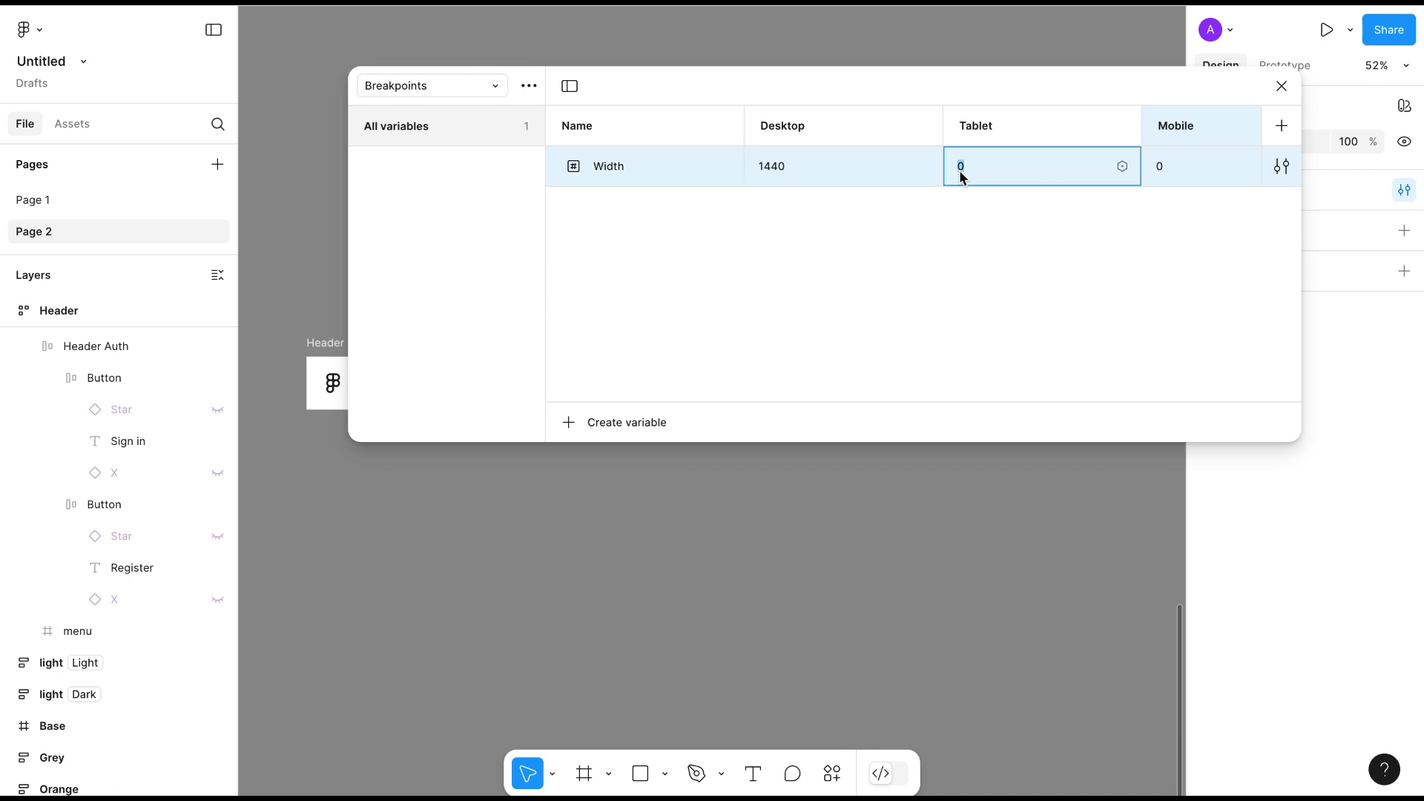
{"action": "type", "text": "1024"}
{"action": "double_click", "coordinate": [1164, 172]}
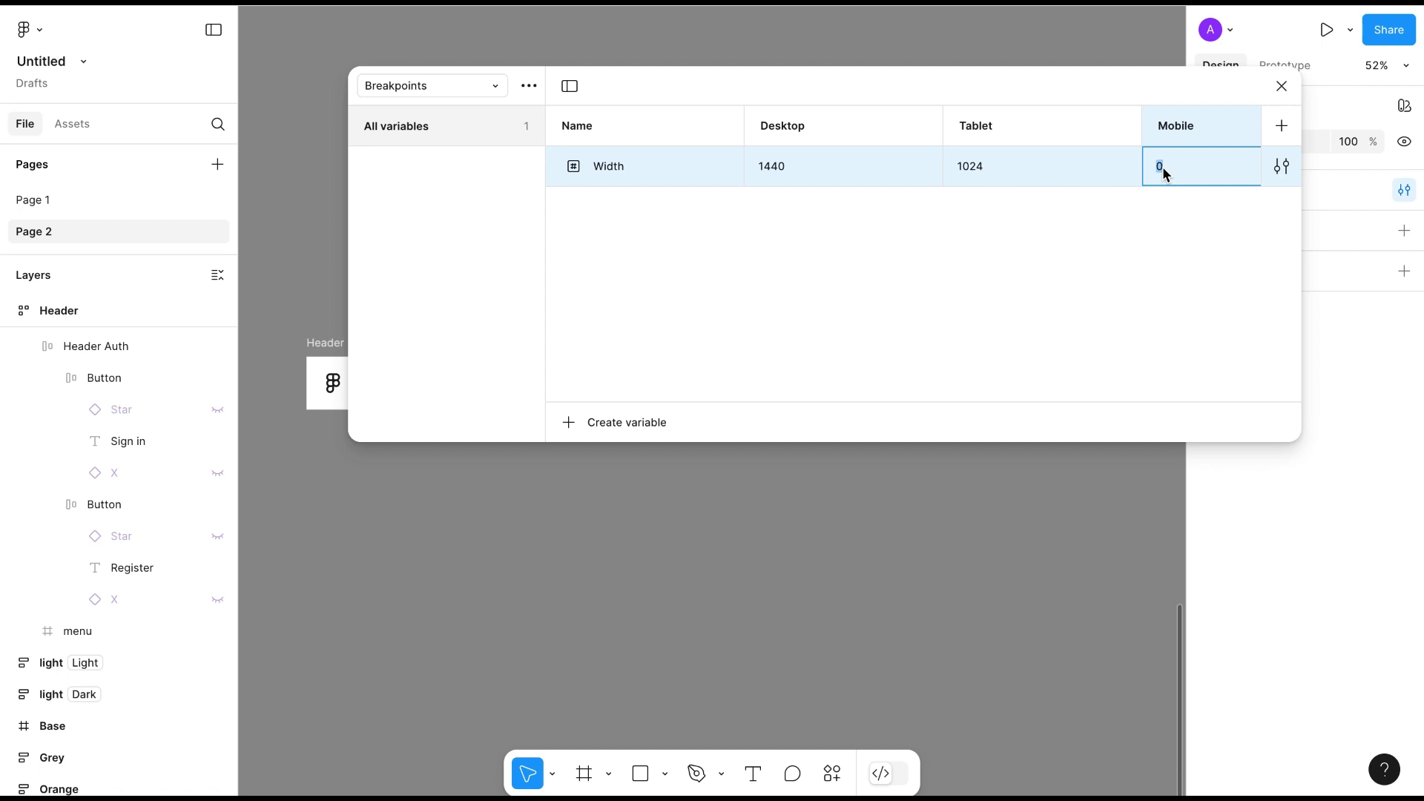
{"action": "type", "text": "393"}
{"action": "left_click", "coordinate": [698, 282]}
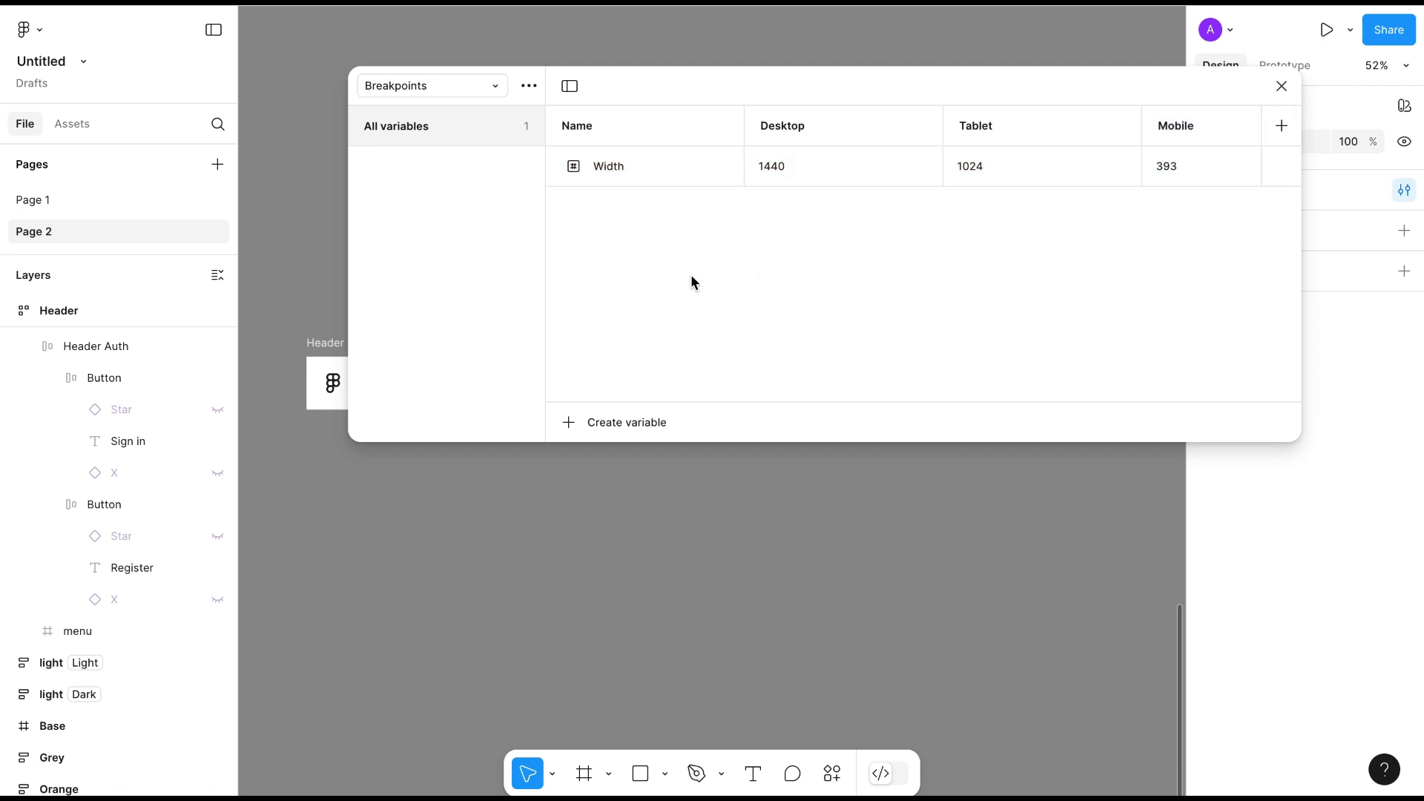
Add a Boolean variable Desktop nav, true for Desktop.
{"action": "left_click", "coordinate": [619, 422]}
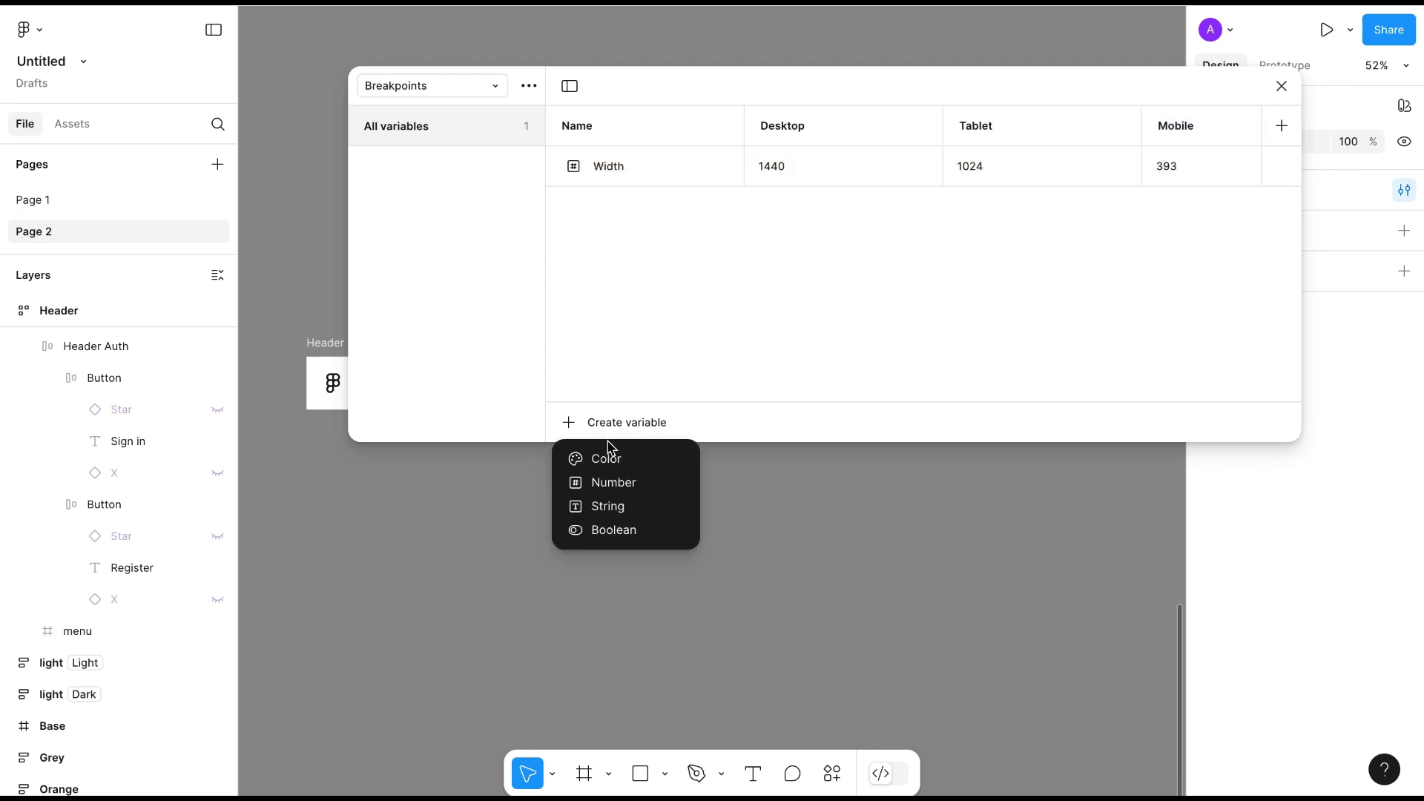
{"action": "left_click", "coordinate": [610, 535]}
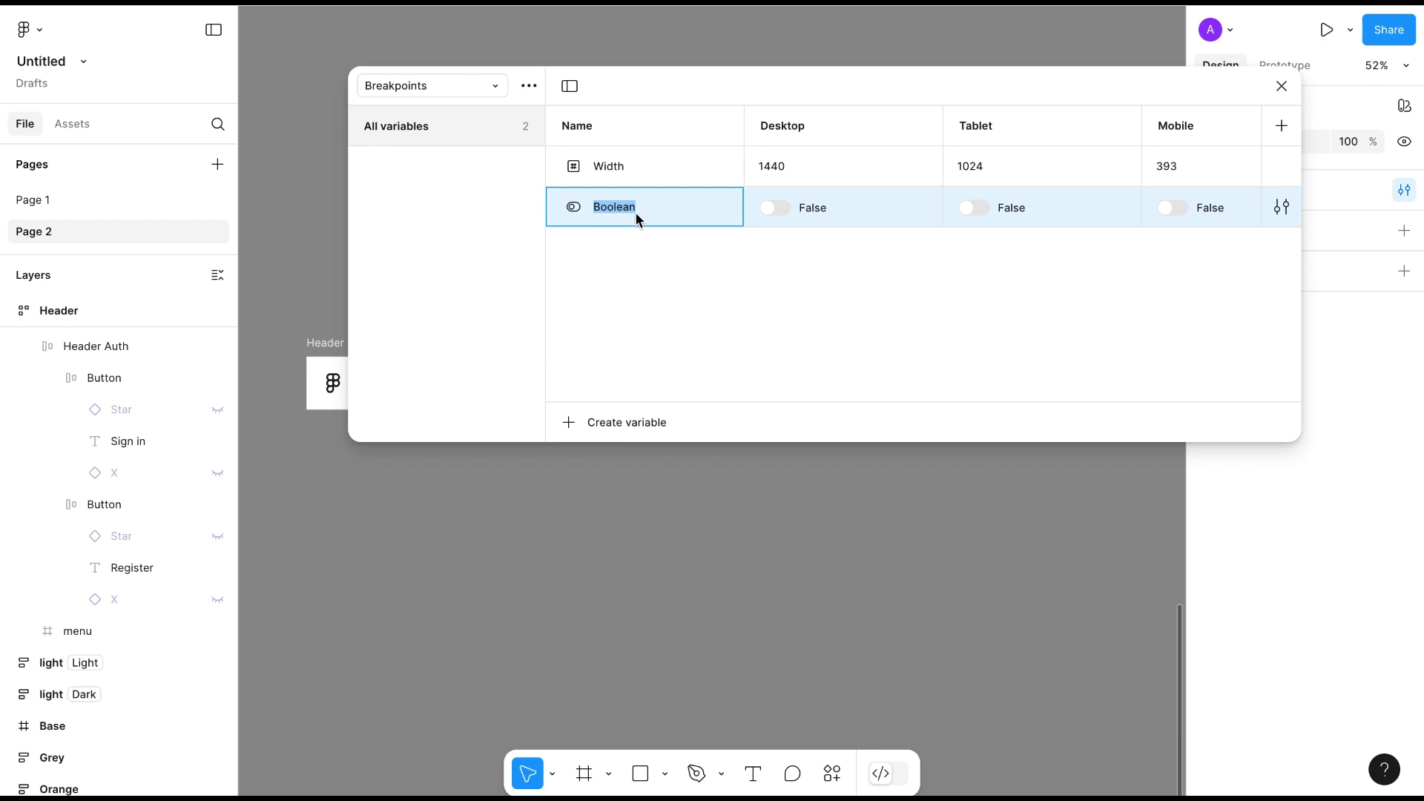
{"action": "type", "text": "Desktop nav"}
{"action": "left_click", "coordinate": [787, 210]}
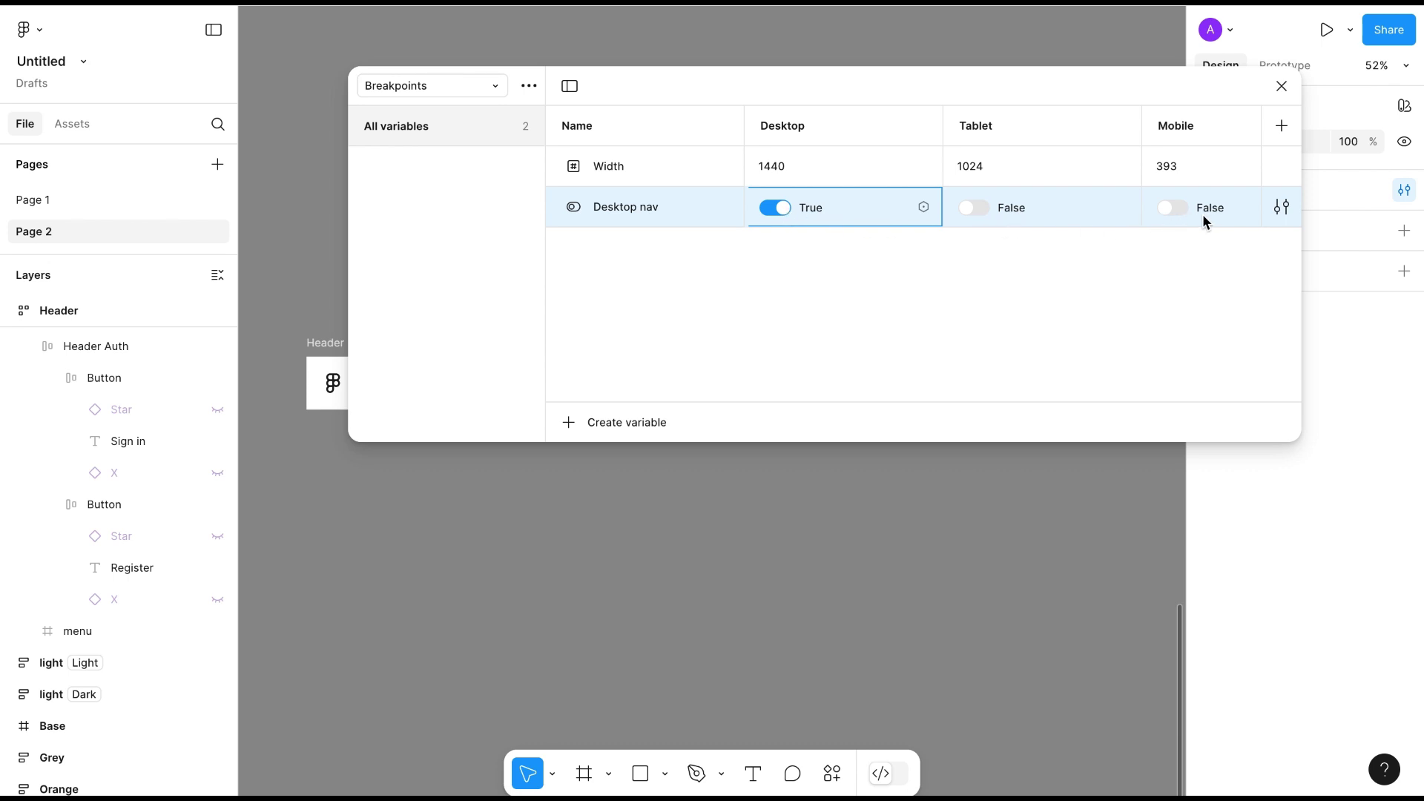
Add a Boolean variable Mobile menu, true for Tablet and Mobile.
{"action": "left_click", "coordinate": [596, 422]}
{"action": "left_click", "coordinate": [615, 529]}
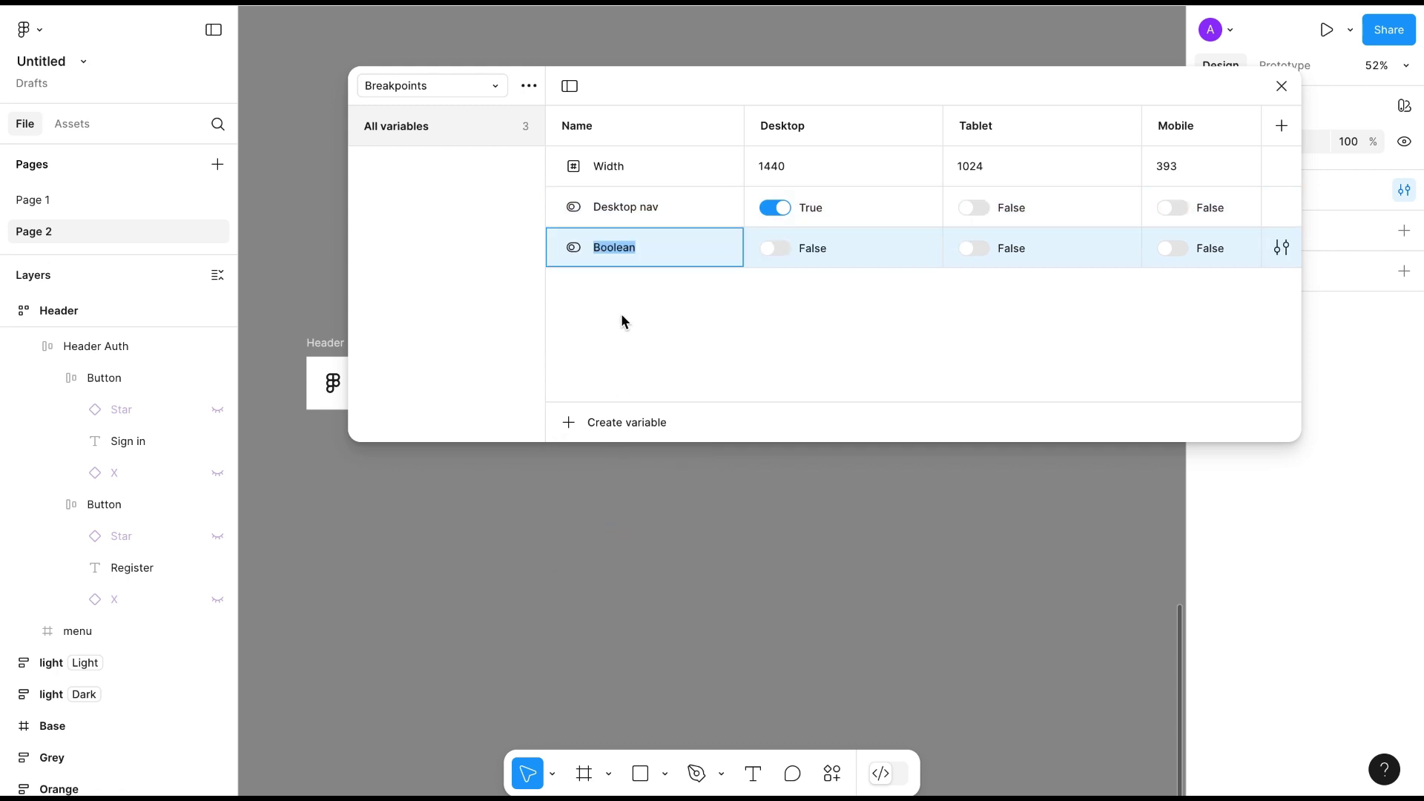
{"action": "type", "text": "Mobile menu"}
{"action": "left_click", "coordinate": [983, 249]}
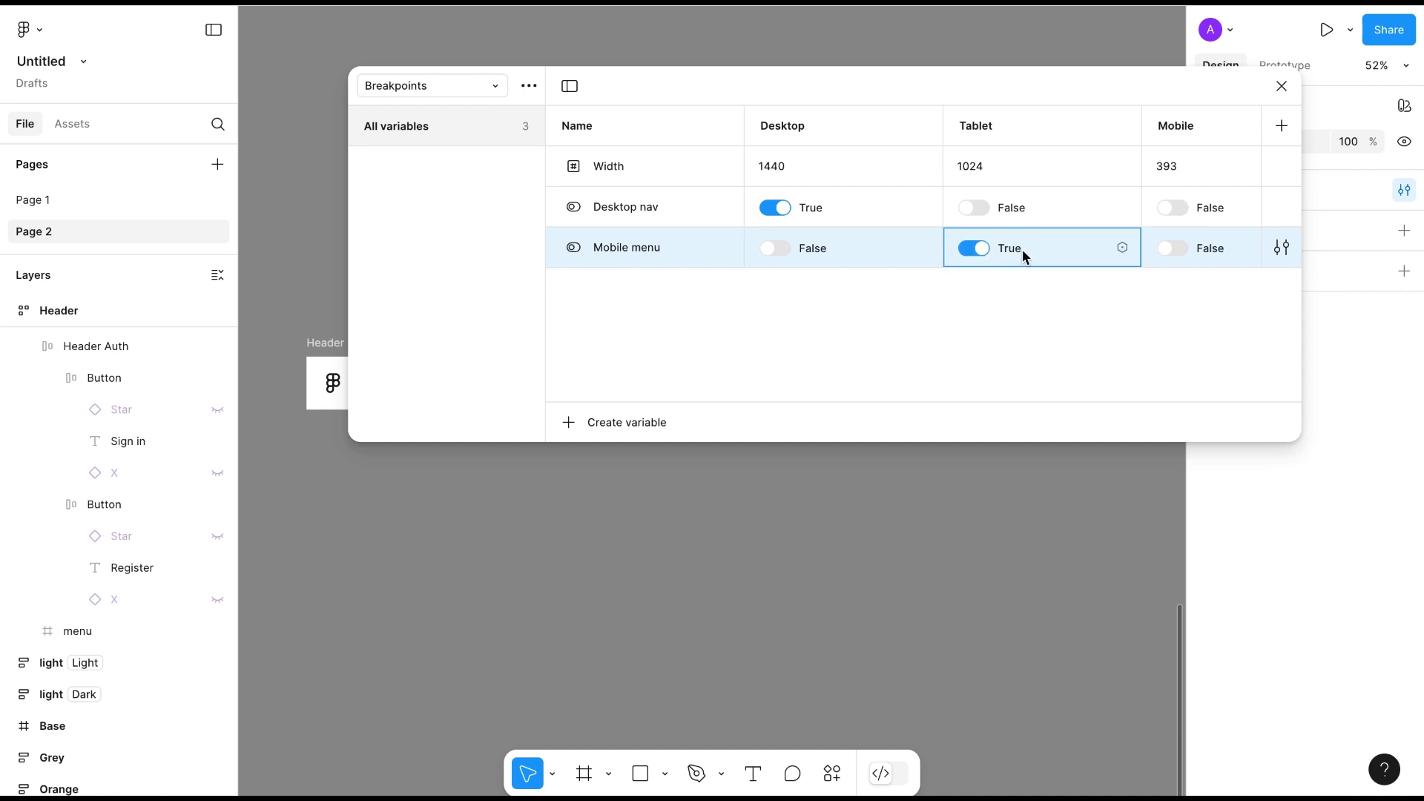
{"action": "left_click", "coordinate": [1179, 250]}
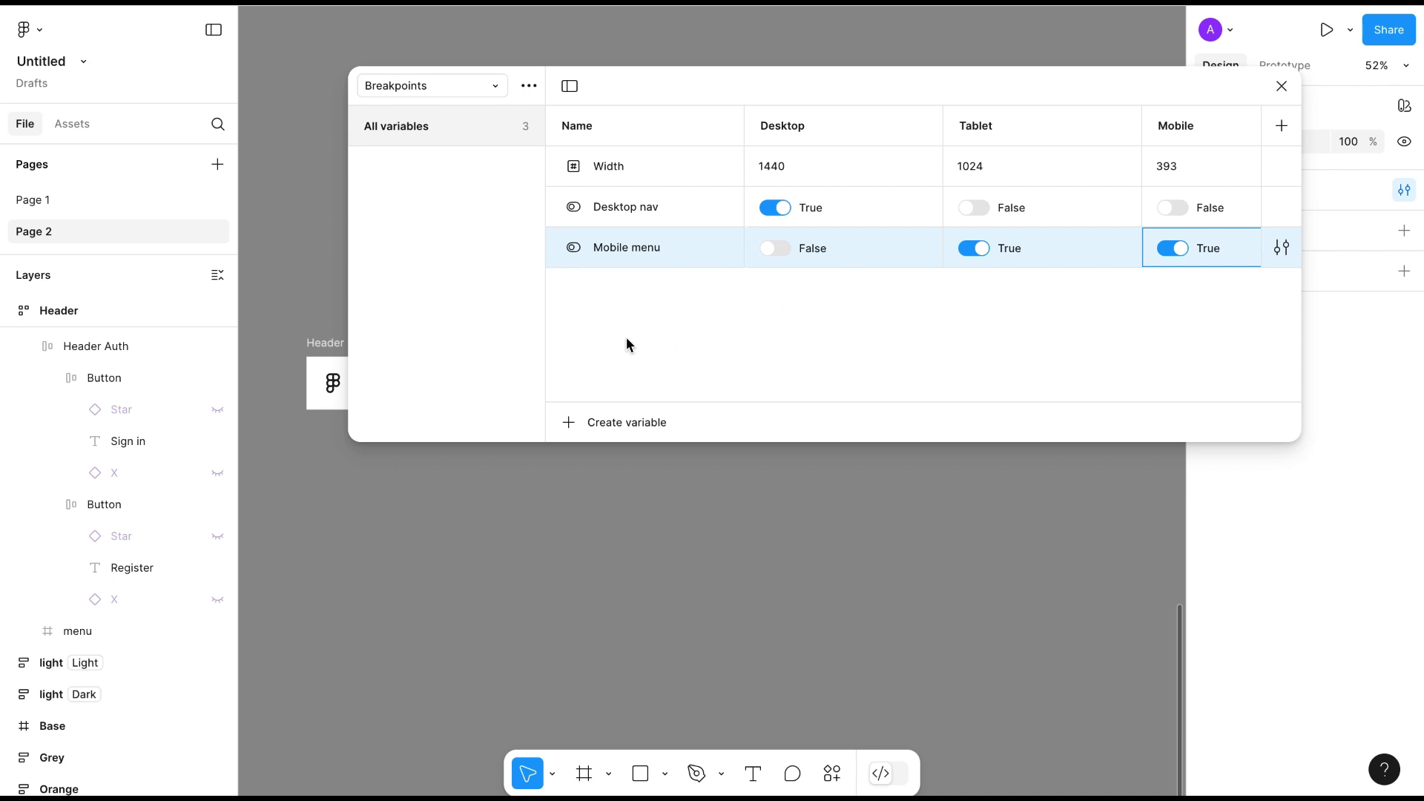
Add a Boolean variable CTA + Sign in, true for Desktop and Tablet.
{"action": "left_click", "coordinate": [607, 427]}
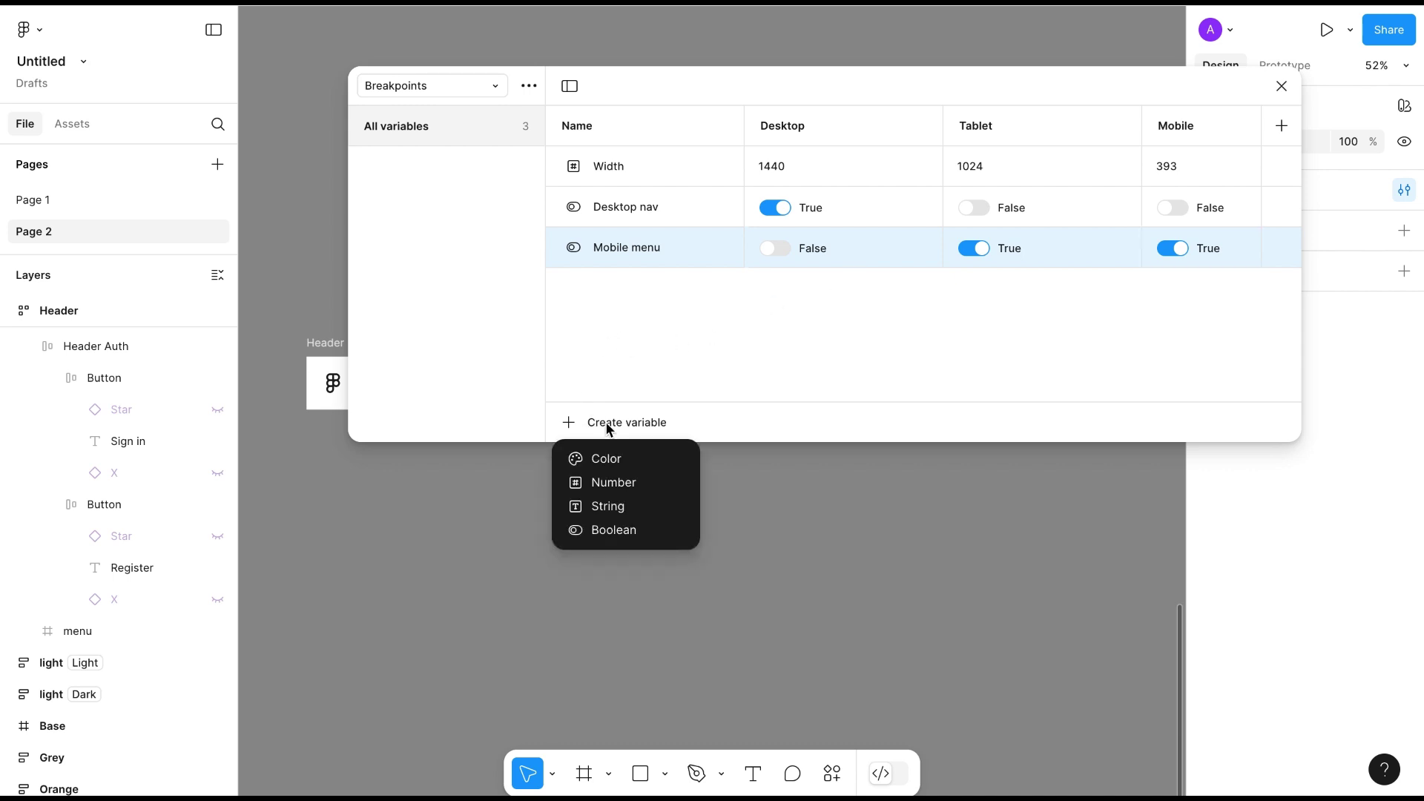
{"action": "left_click", "coordinate": [613, 530]}
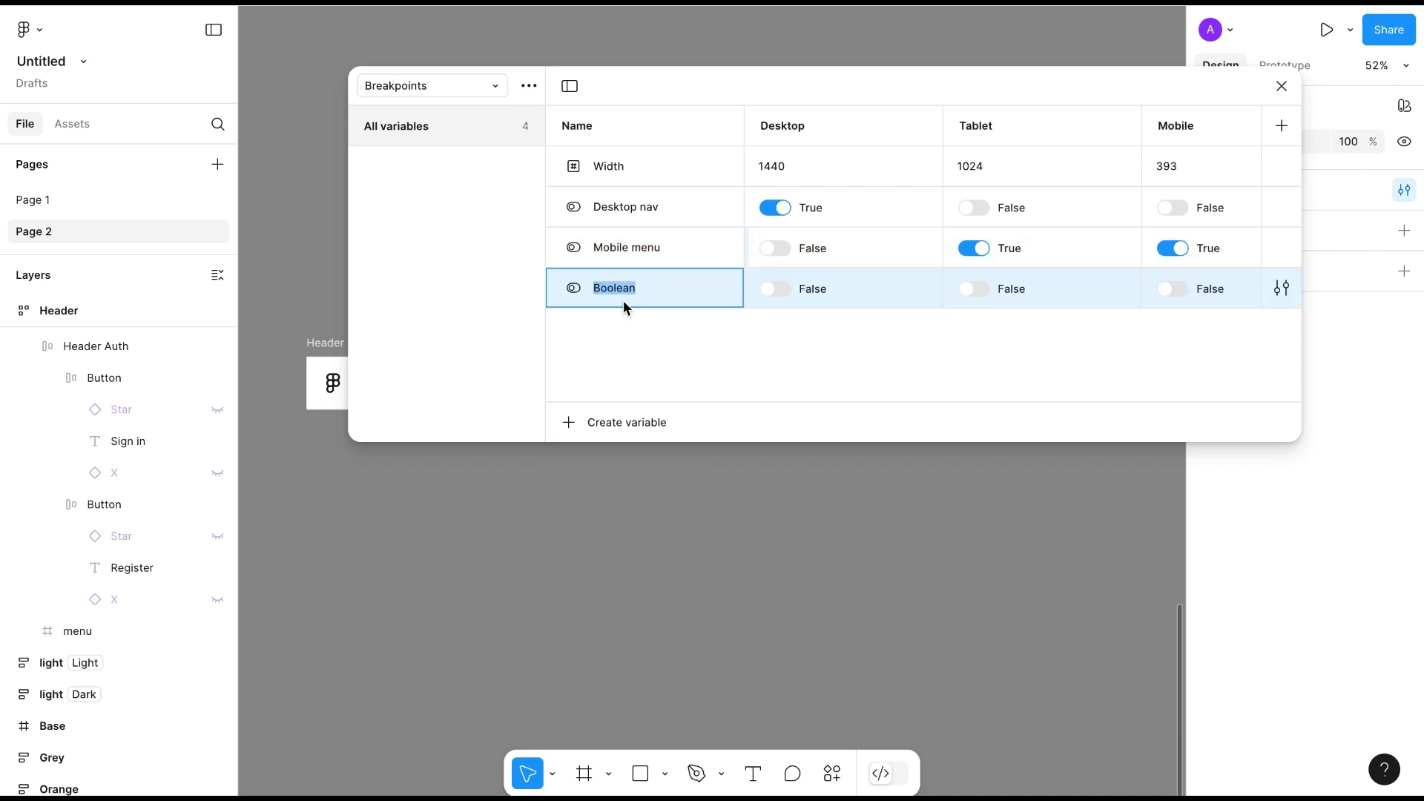
{"action": "type", "text": "CTA + Sign in"}
{"action": "left_click", "coordinate": [784, 291]}
{"action": "left_click", "coordinate": [984, 288]}
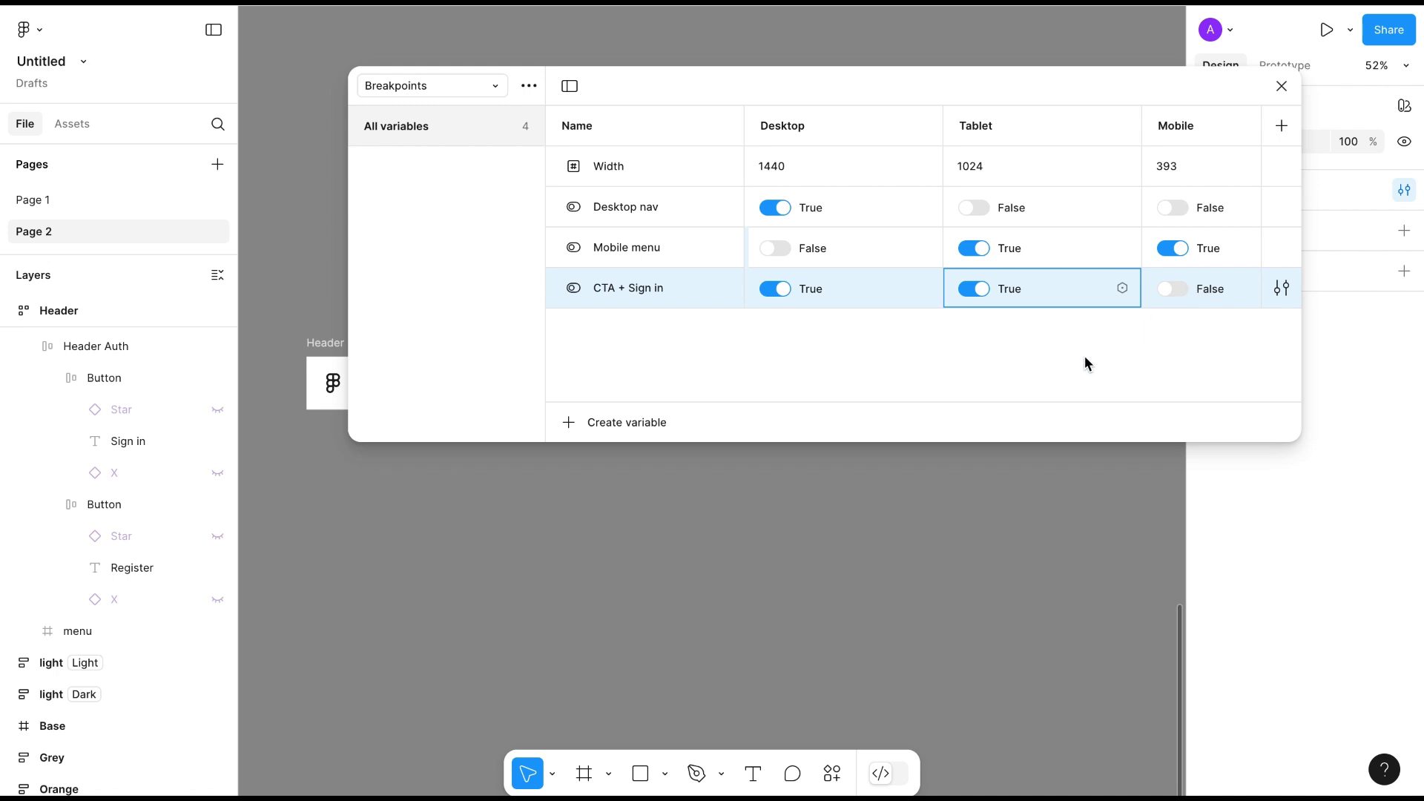
Close the variables window and turn the Header frame into a component.
{"action": "left_click", "coordinate": [1282, 86]}
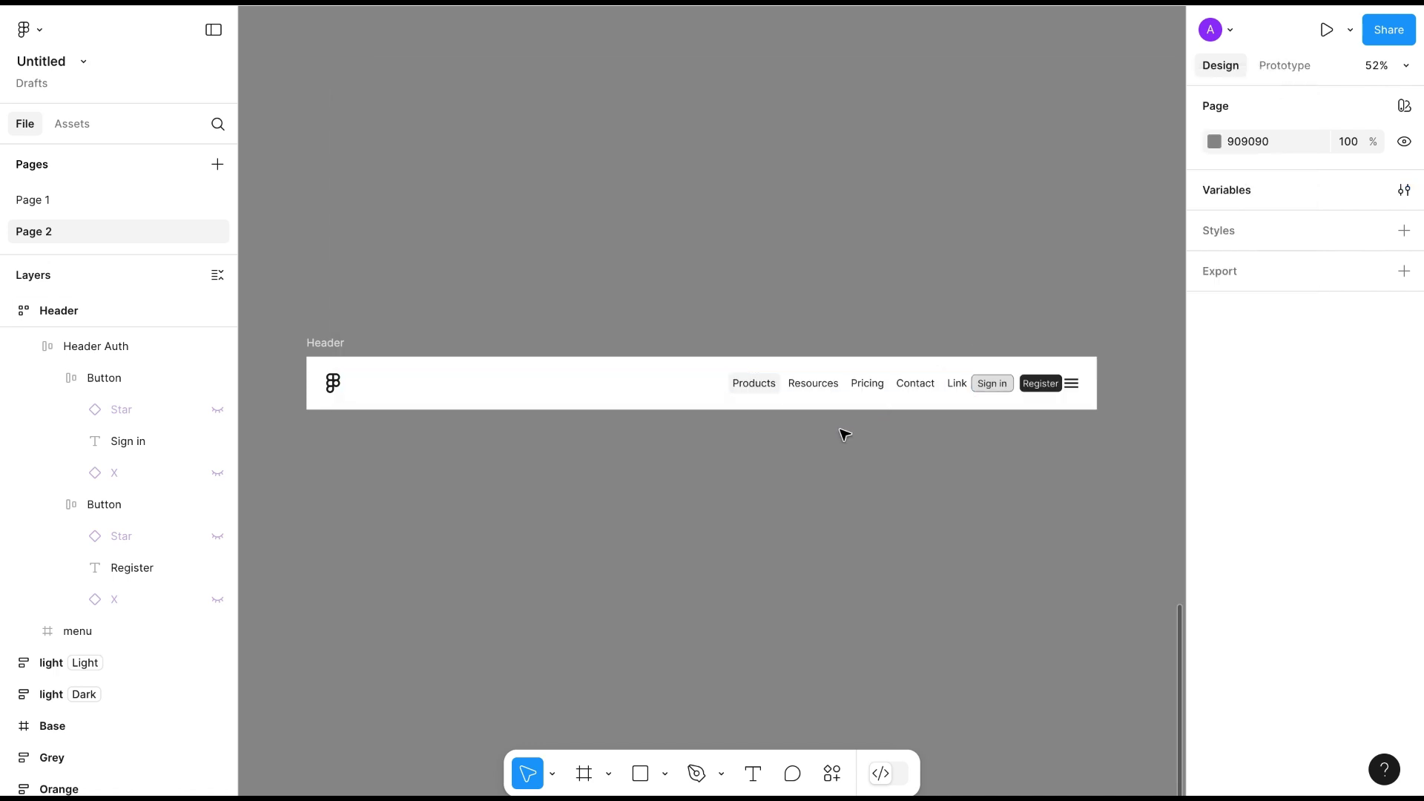
{"action": "scroll", "coordinate": [838, 437], "scroll_direction": "down", "scroll_amount": 2}
{"action": "scroll", "coordinate": [837, 436], "scroll_direction": "right", "scroll_amount": 1}
{"action": "scroll", "coordinate": [753, 415], "scroll_direction": "down", "scroll_amount": 1, "text": "ctrl"}
{"action": "scroll", "coordinate": [753, 415], "scroll_direction": "up", "scroll_amount": 2, "text": "ctrl"}
{"action": "left_click", "coordinate": [287, 238]}
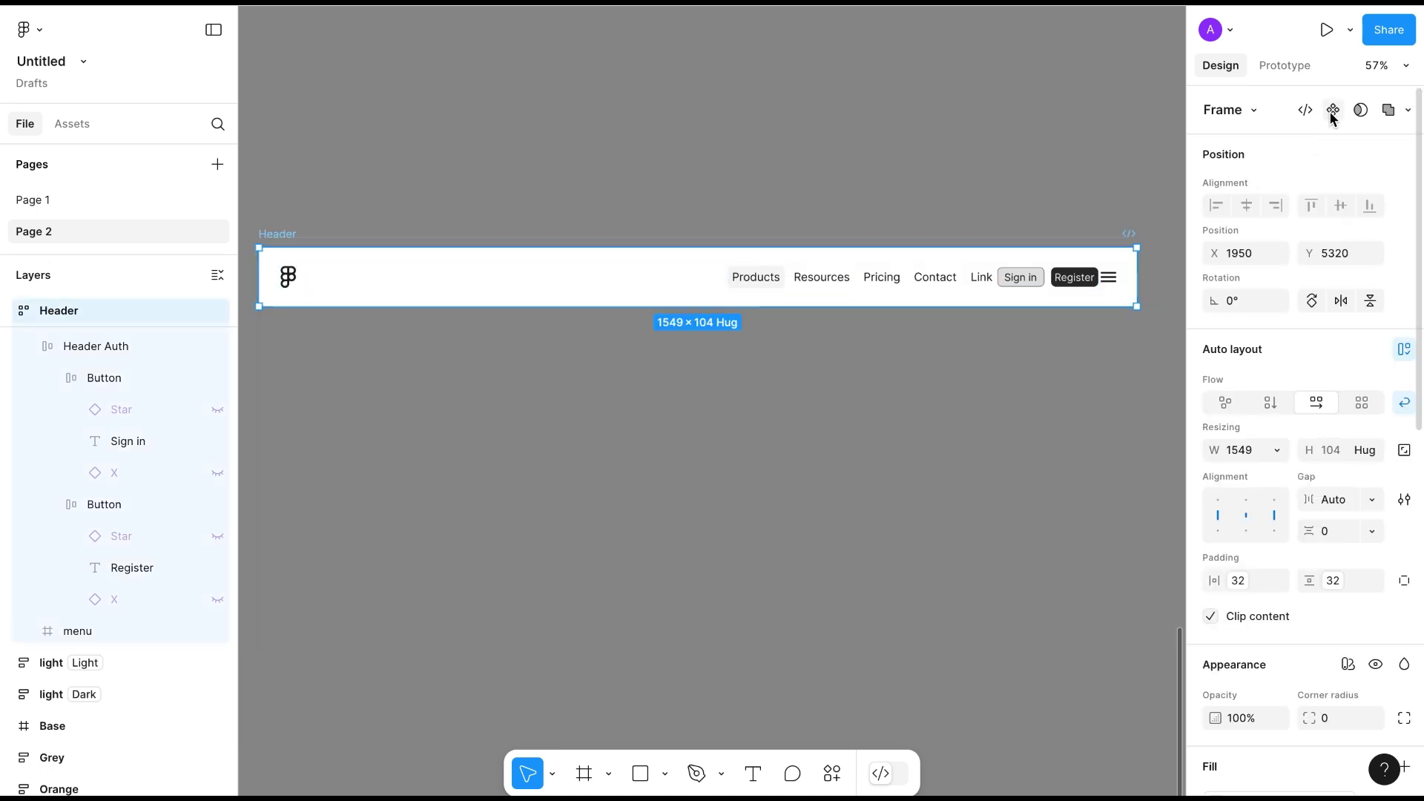
{"action": "left_click", "coordinate": [1332, 117]}
{"action": "scroll", "coordinate": [805, 474], "scroll_direction": "right", "scroll_amount": 3}
{"action": "scroll", "coordinate": [805, 474], "scroll_direction": "right", "scroll_amount": 3}
{"action": "scroll", "coordinate": [806, 476], "scroll_direction": "right", "scroll_amount": 3}
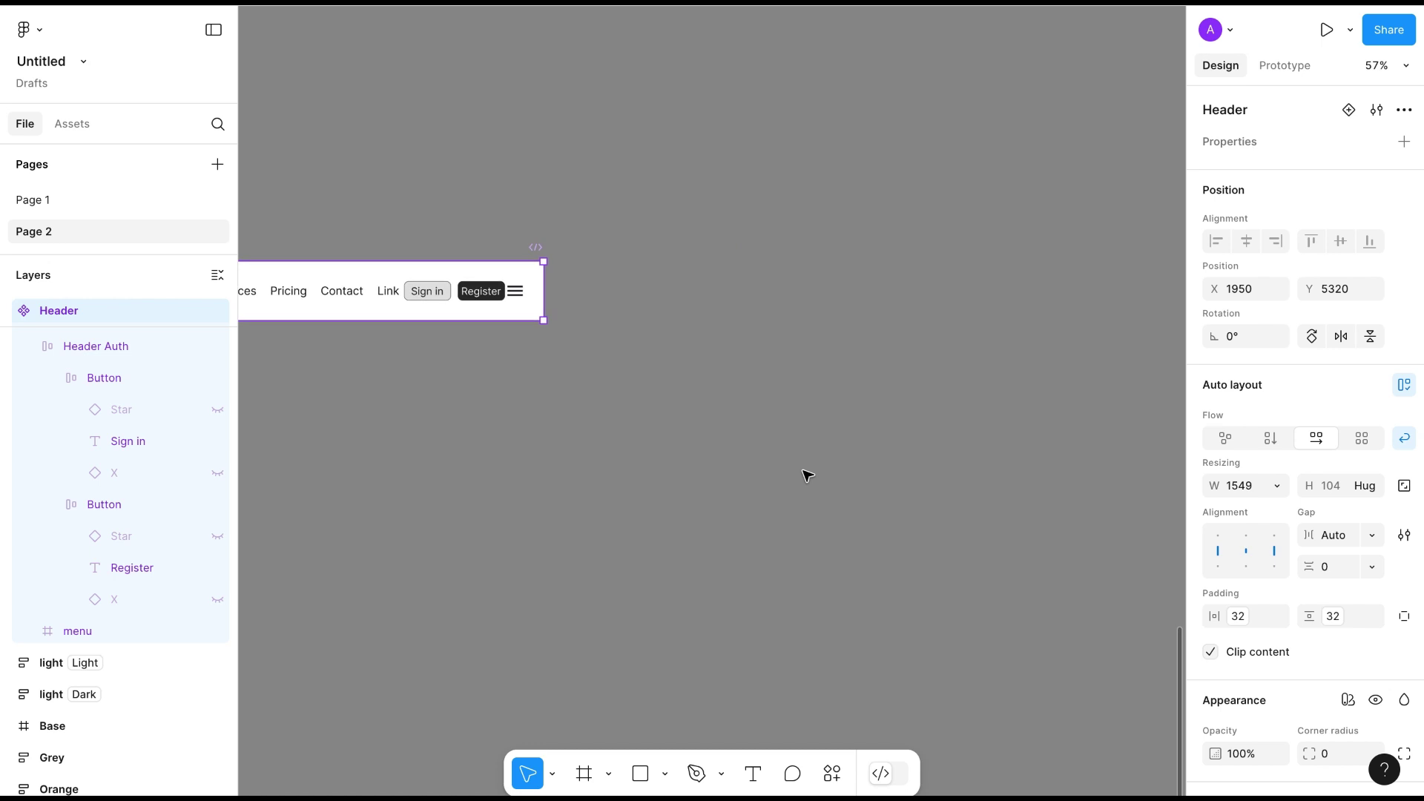
Draw a 1440×1024 Desktop frame and bind its width to Breakpoints Width.
{"action": "key", "text": "f"}
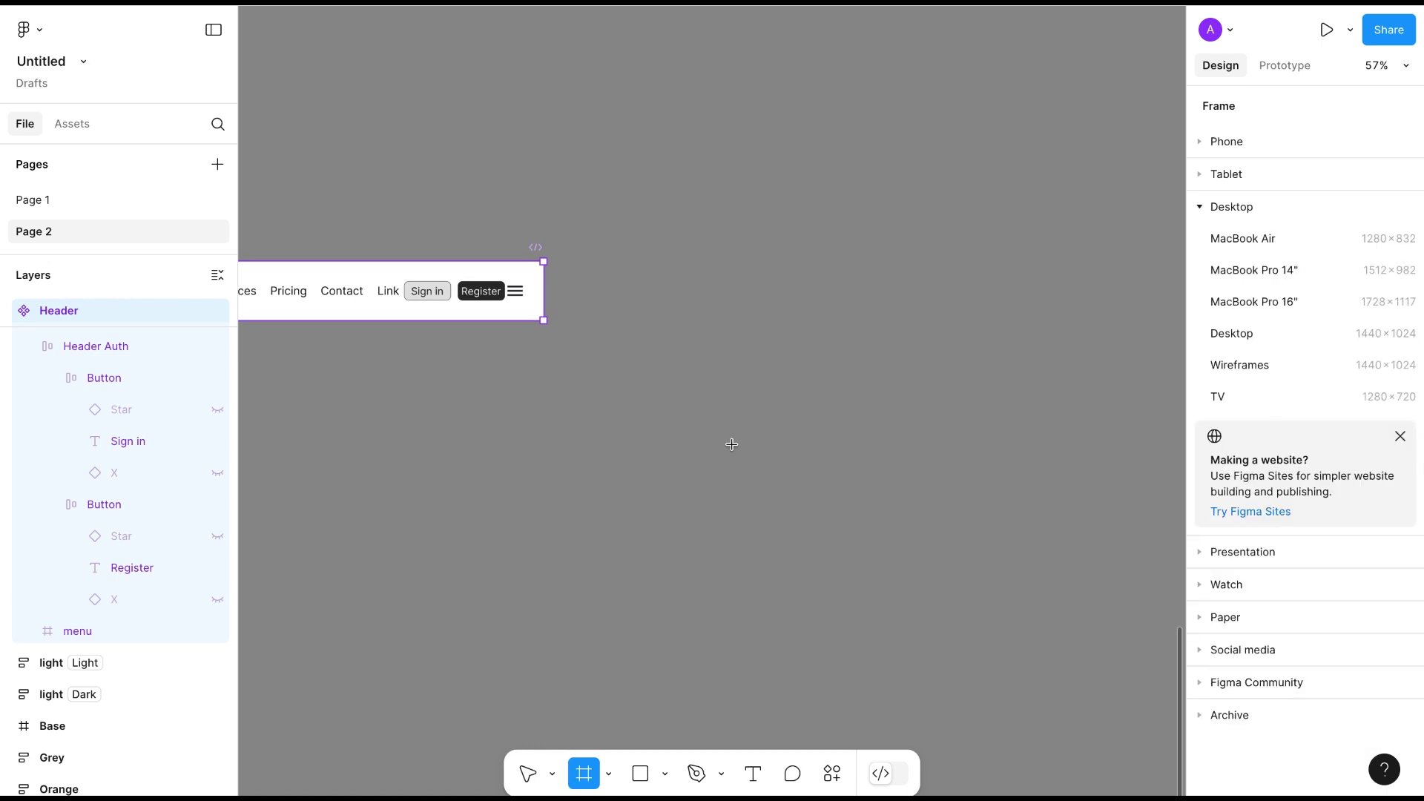
{"action": "left_click", "coordinate": [1233, 334]}
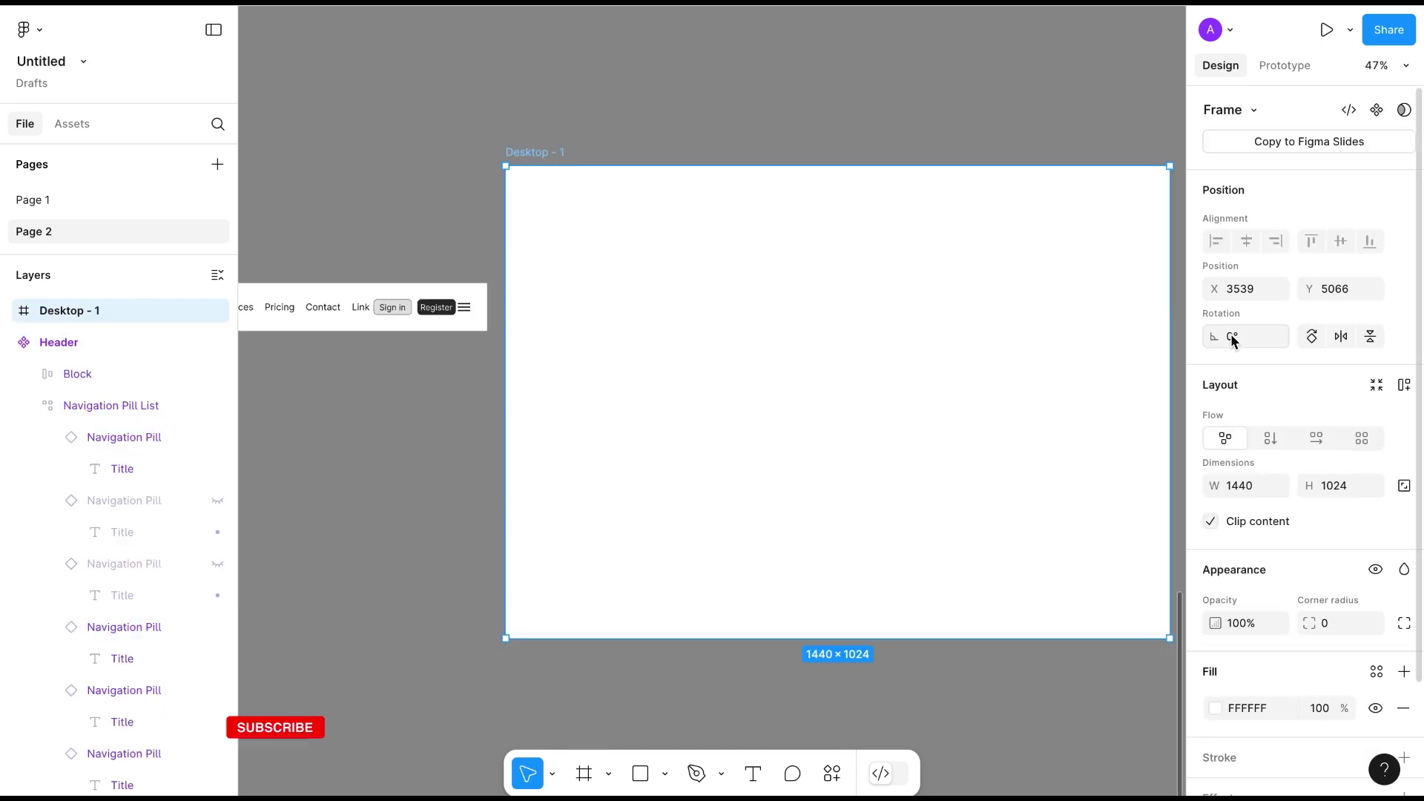
{"action": "scroll", "coordinate": [698, 382], "scroll_direction": "up", "scroll_amount": 1}
{"action": "scroll", "coordinate": [699, 383], "scroll_direction": "right", "scroll_amount": 1}
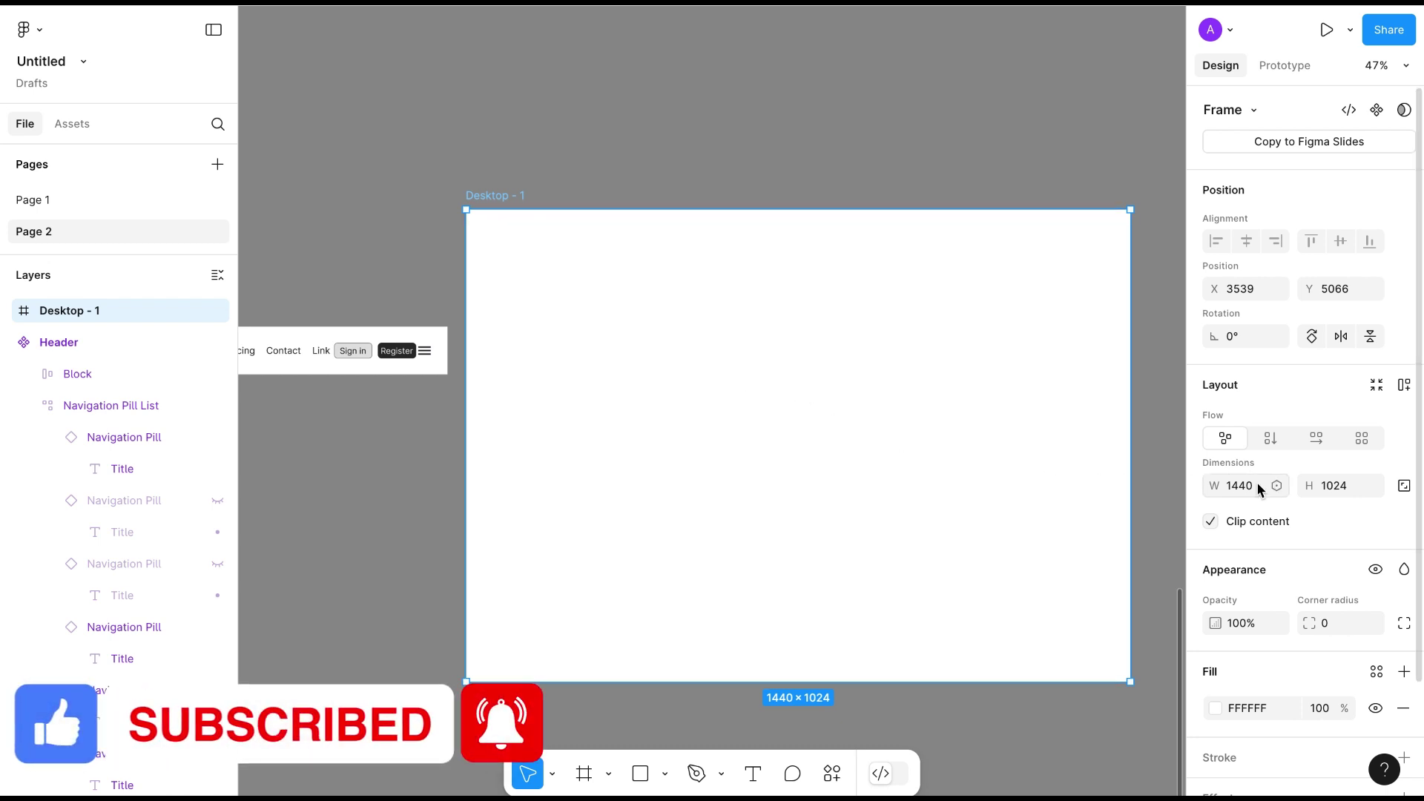
{"action": "scroll", "coordinate": [1260, 484], "scroll_direction": "down", "scroll_amount": 2}
{"action": "left_click", "coordinate": [1279, 413]}
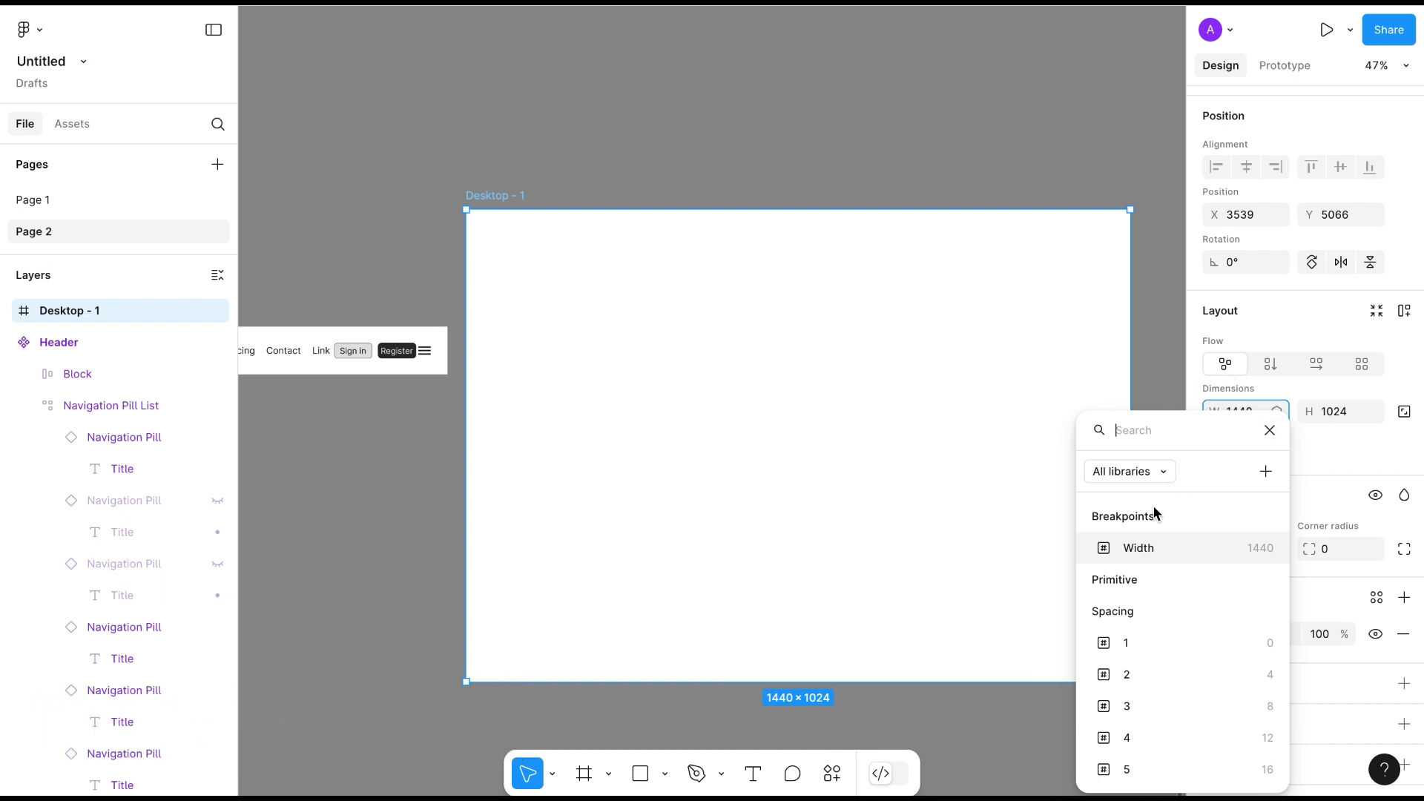
{"action": "left_click", "coordinate": [1141, 551]}
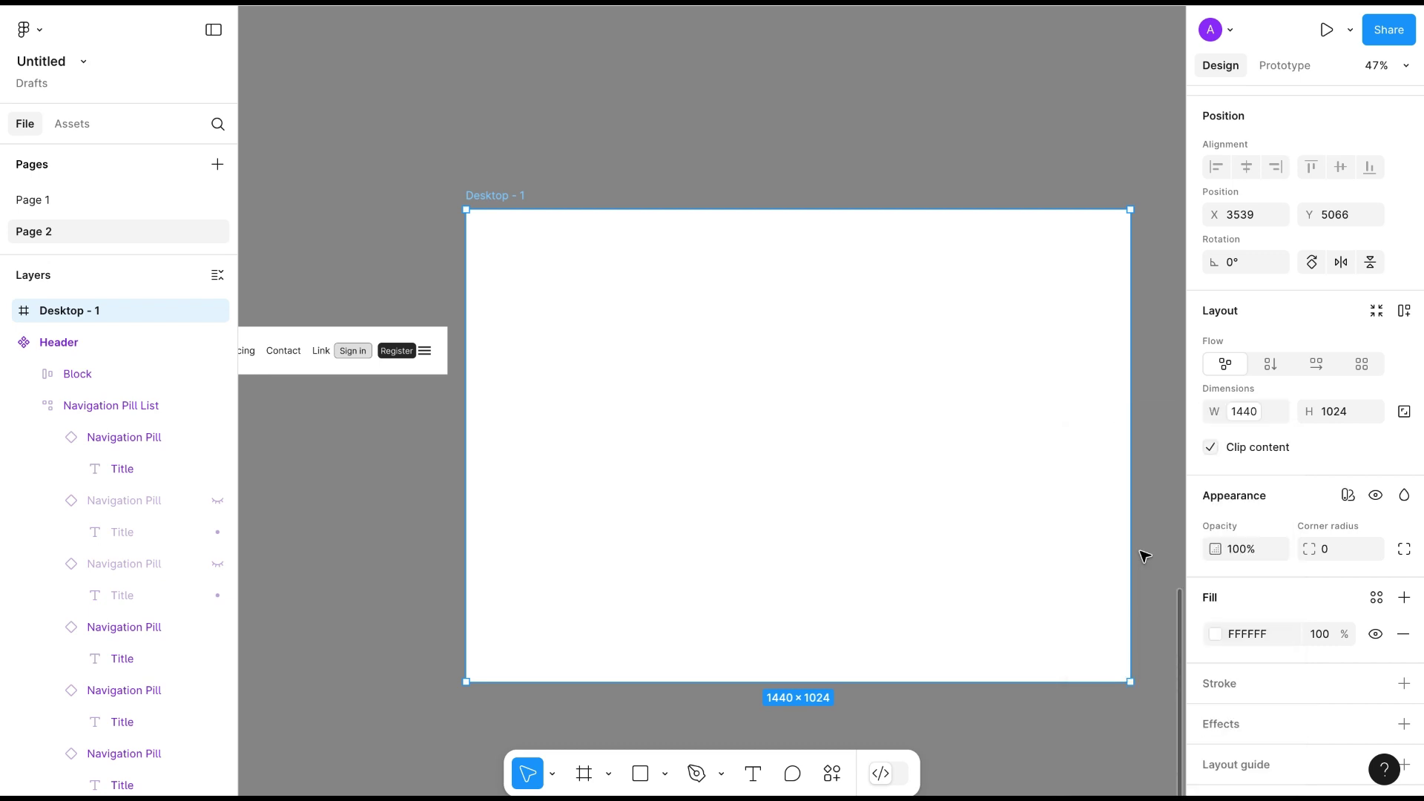
{"action": "scroll", "coordinate": [664, 386], "scroll_direction": "right", "scroll_amount": 2}
{"action": "scroll", "coordinate": [665, 386], "scroll_direction": "up", "scroll_amount": 1}
{"action": "scroll", "coordinate": [661, 387], "scroll_direction": "right", "scroll_amount": 1}
{"action": "scroll", "coordinate": [661, 387], "scroll_direction": "down", "scroll_amount": 1}
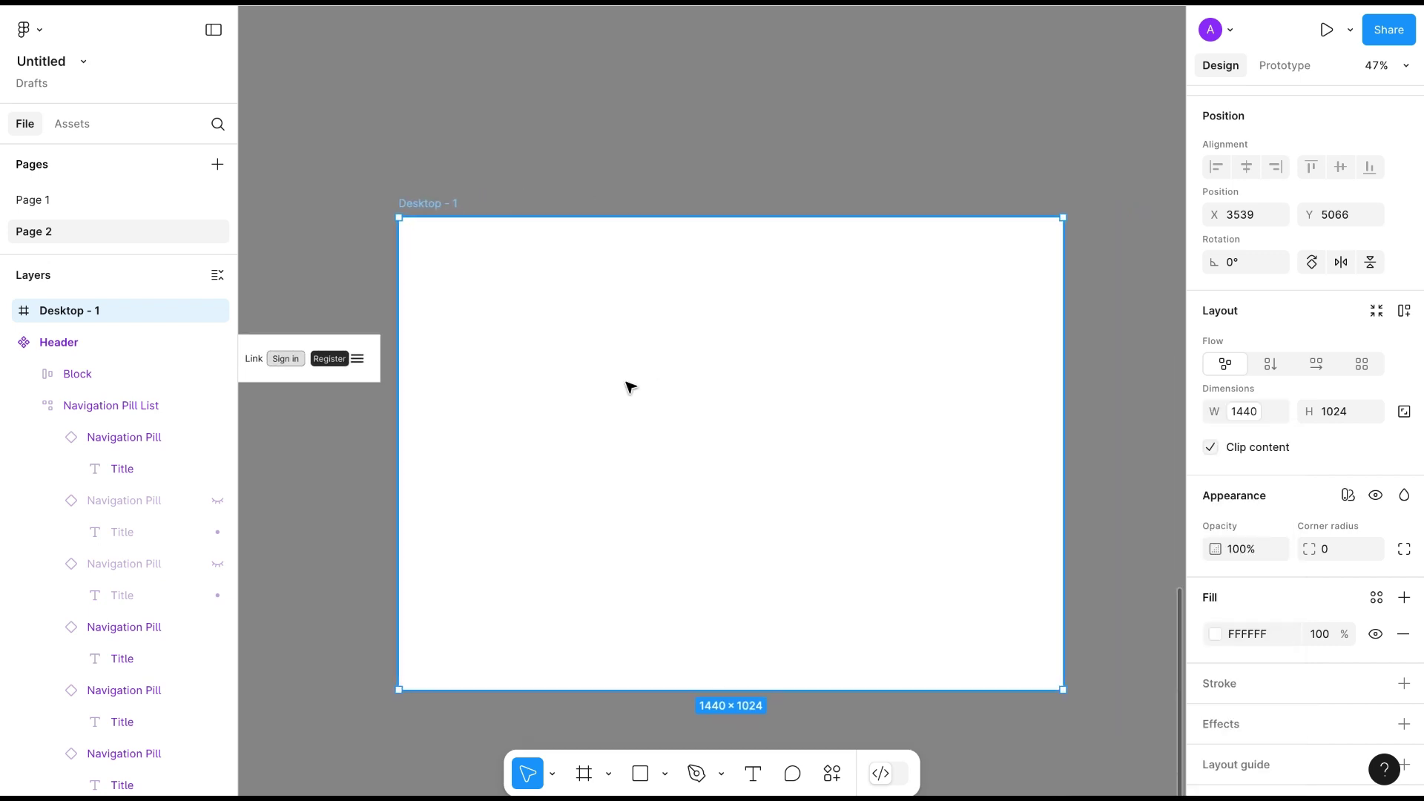
Duplicate the frame twice, setting the copies to the Tablet and Mobile breakpoint modes.
{"action": "key", "text": "ctrl+d"}
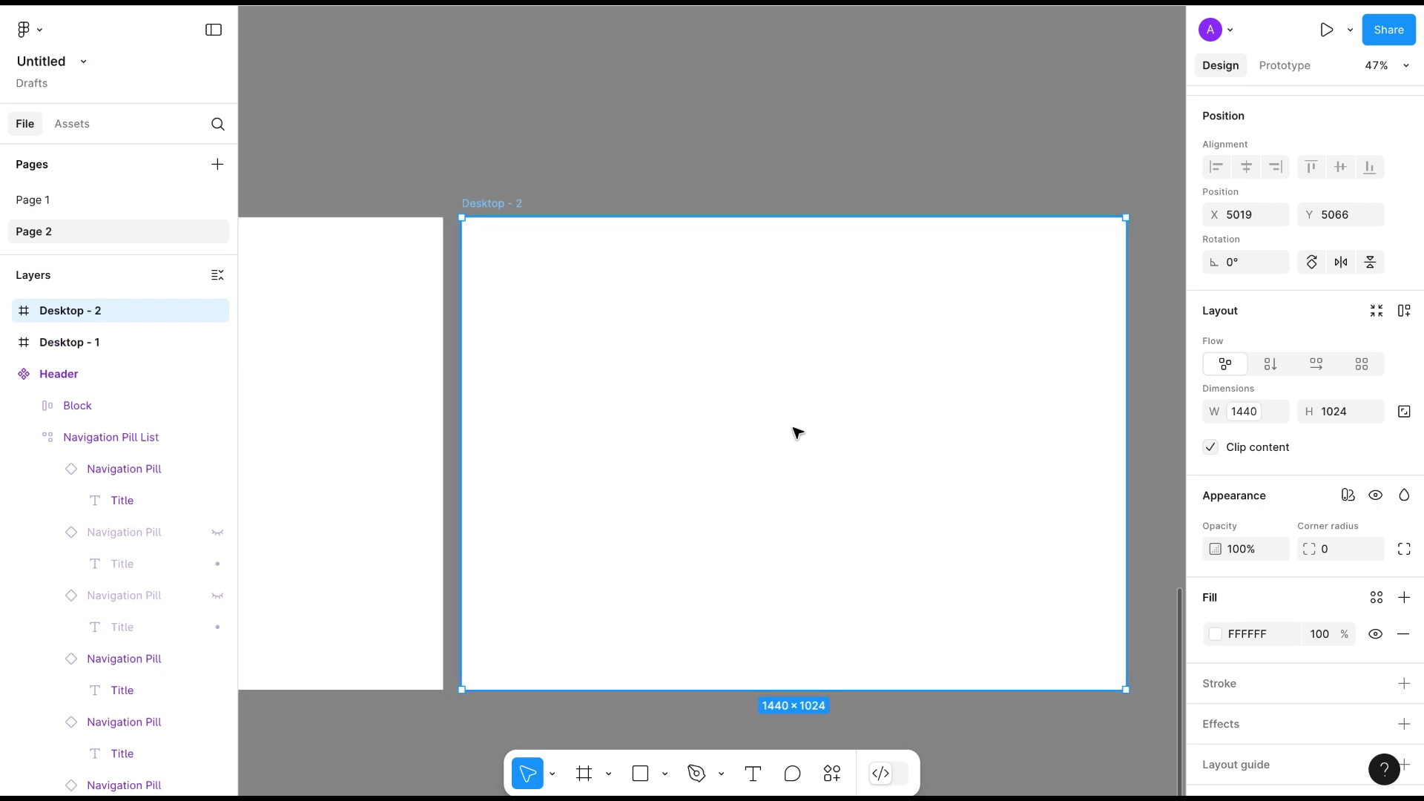
{"action": "left_click", "coordinate": [1246, 420]}
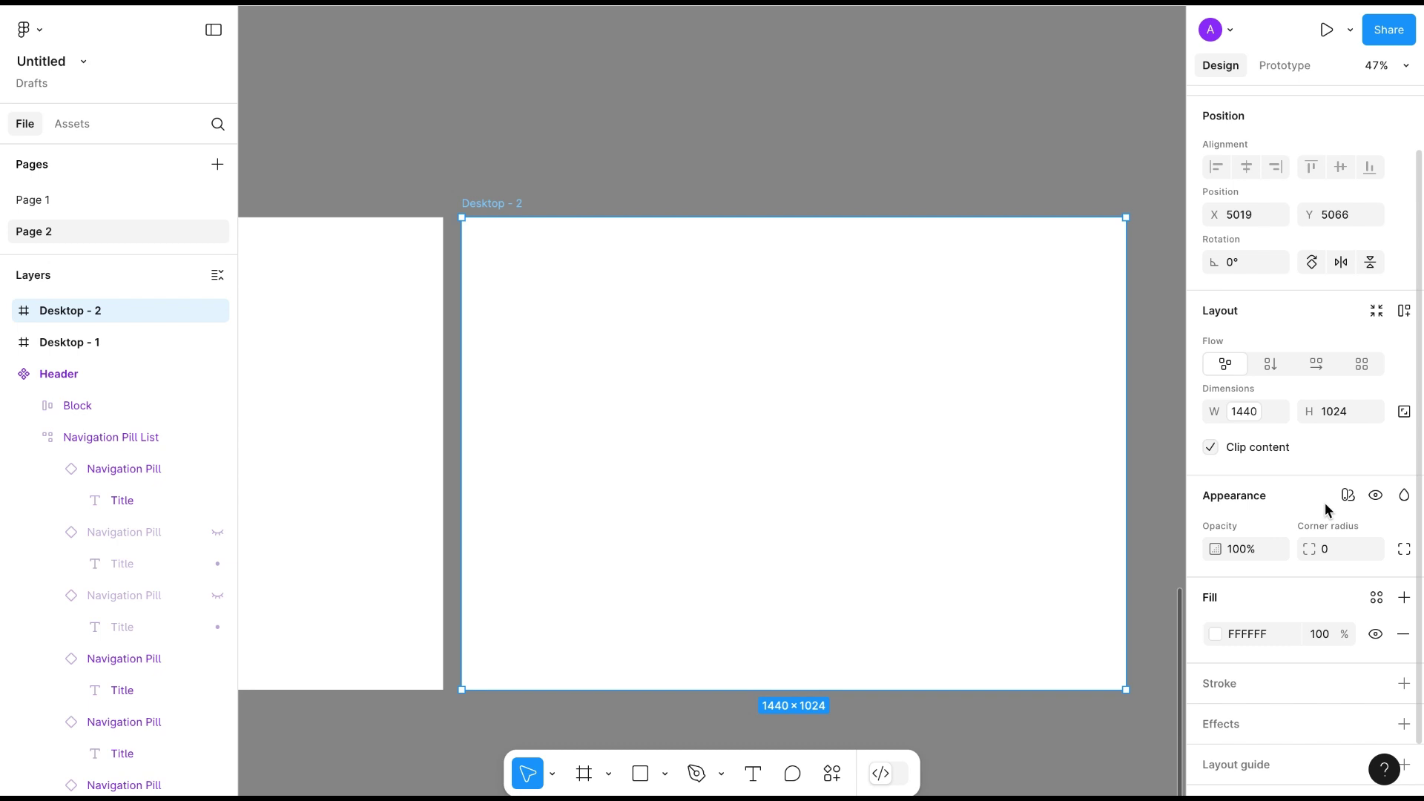
{"action": "left_click", "coordinate": [1348, 496]}
{"action": "mouse_move", "coordinate": [1316, 557]}
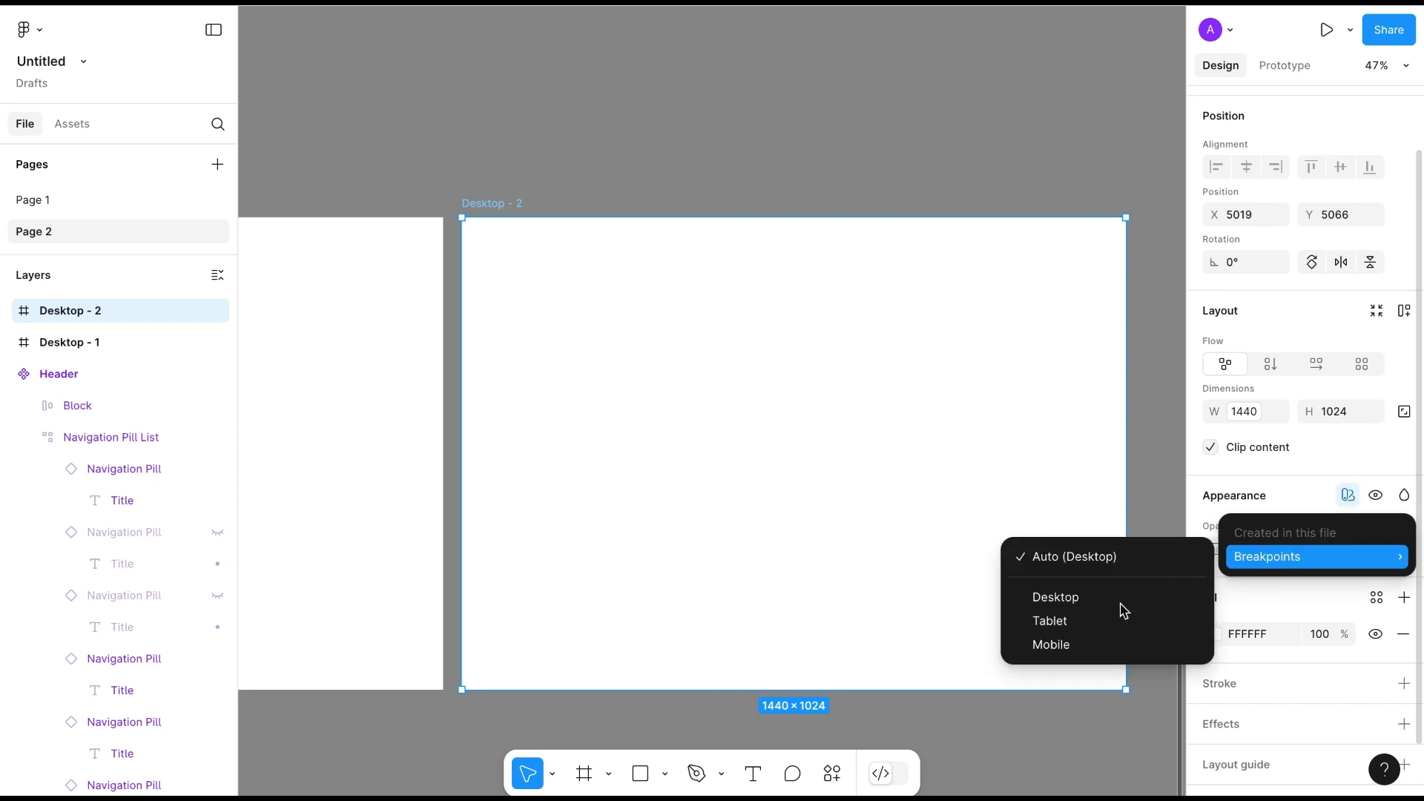
{"action": "left_click", "coordinate": [1057, 627]}
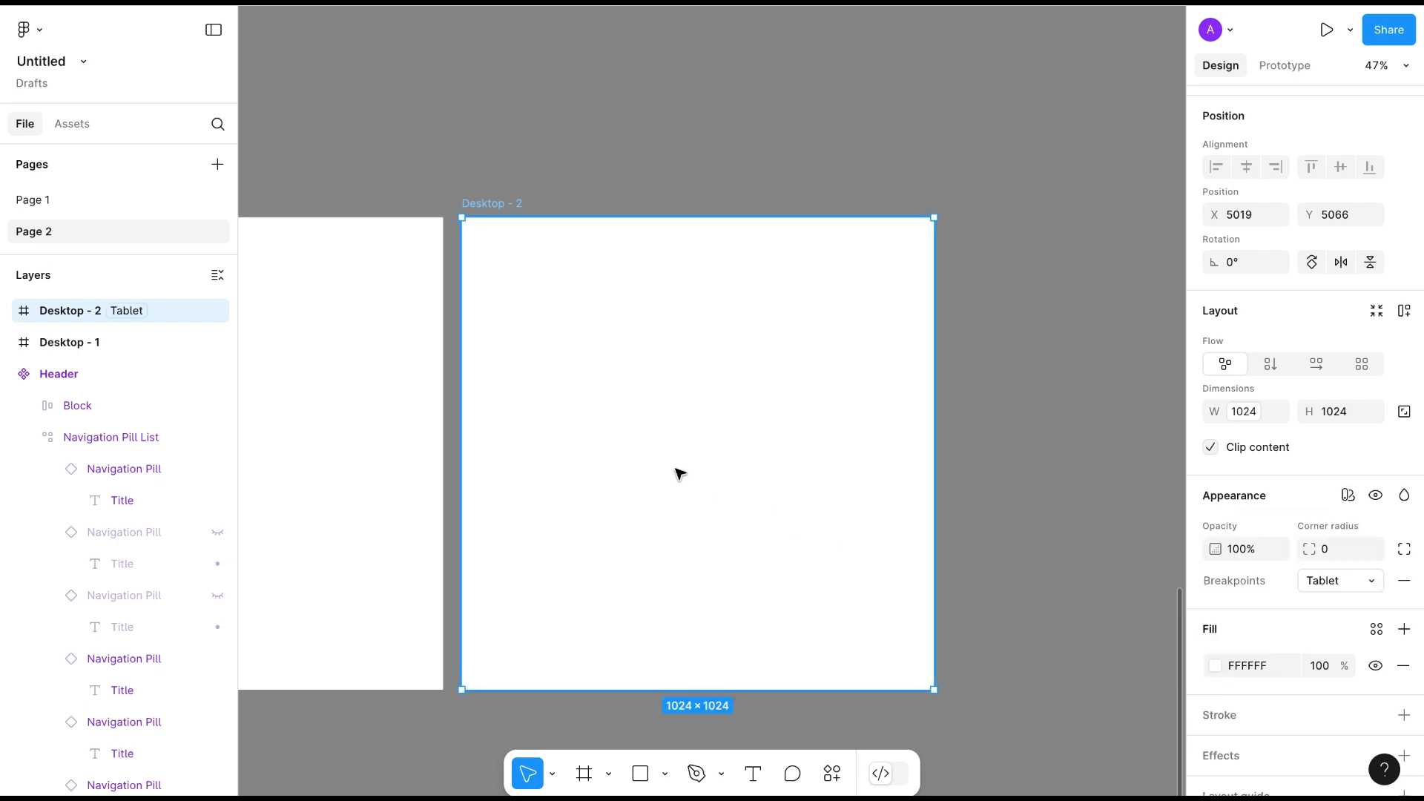
{"action": "key", "text": "ctrl+d"}
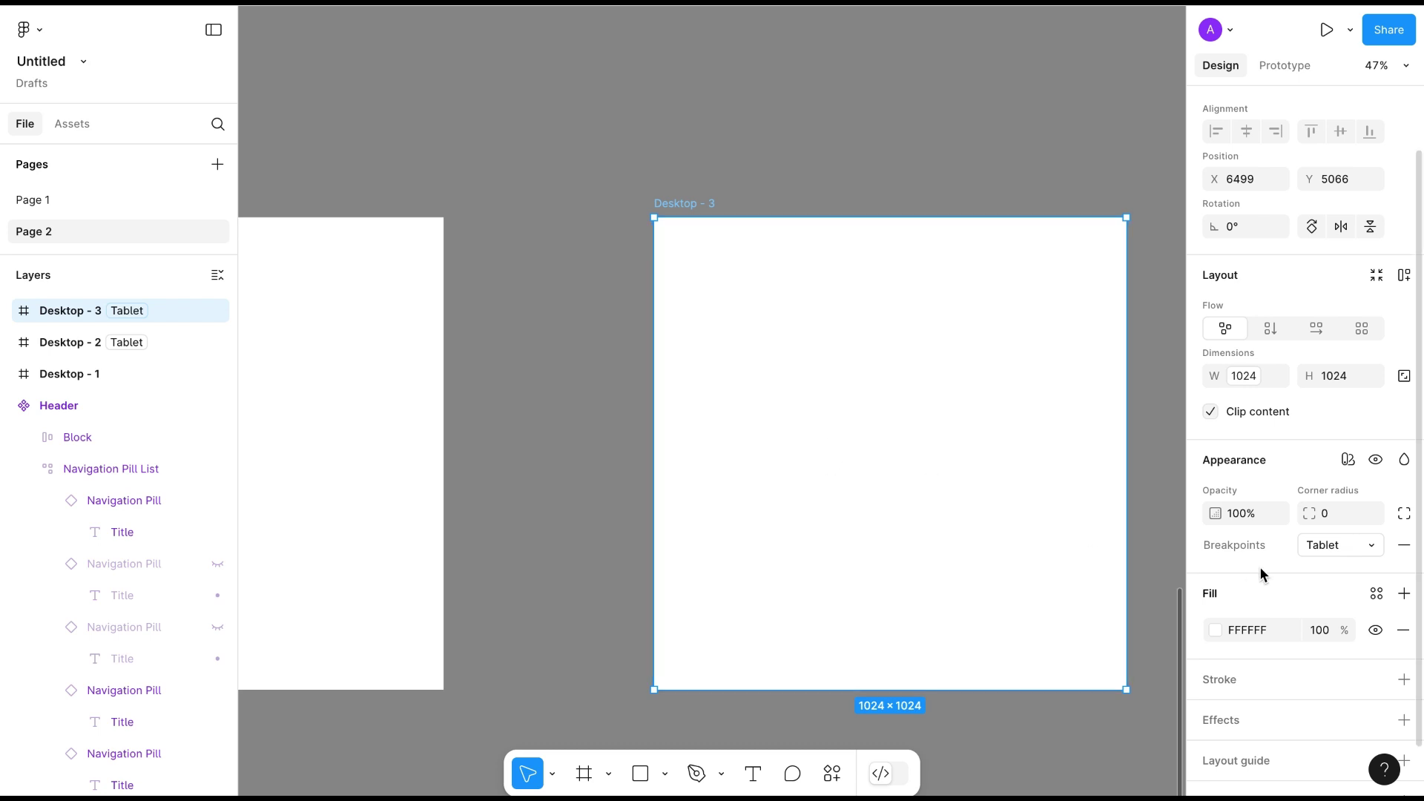
{"action": "left_click", "coordinate": [1348, 461]}
{"action": "mouse_move", "coordinate": [1268, 521]}
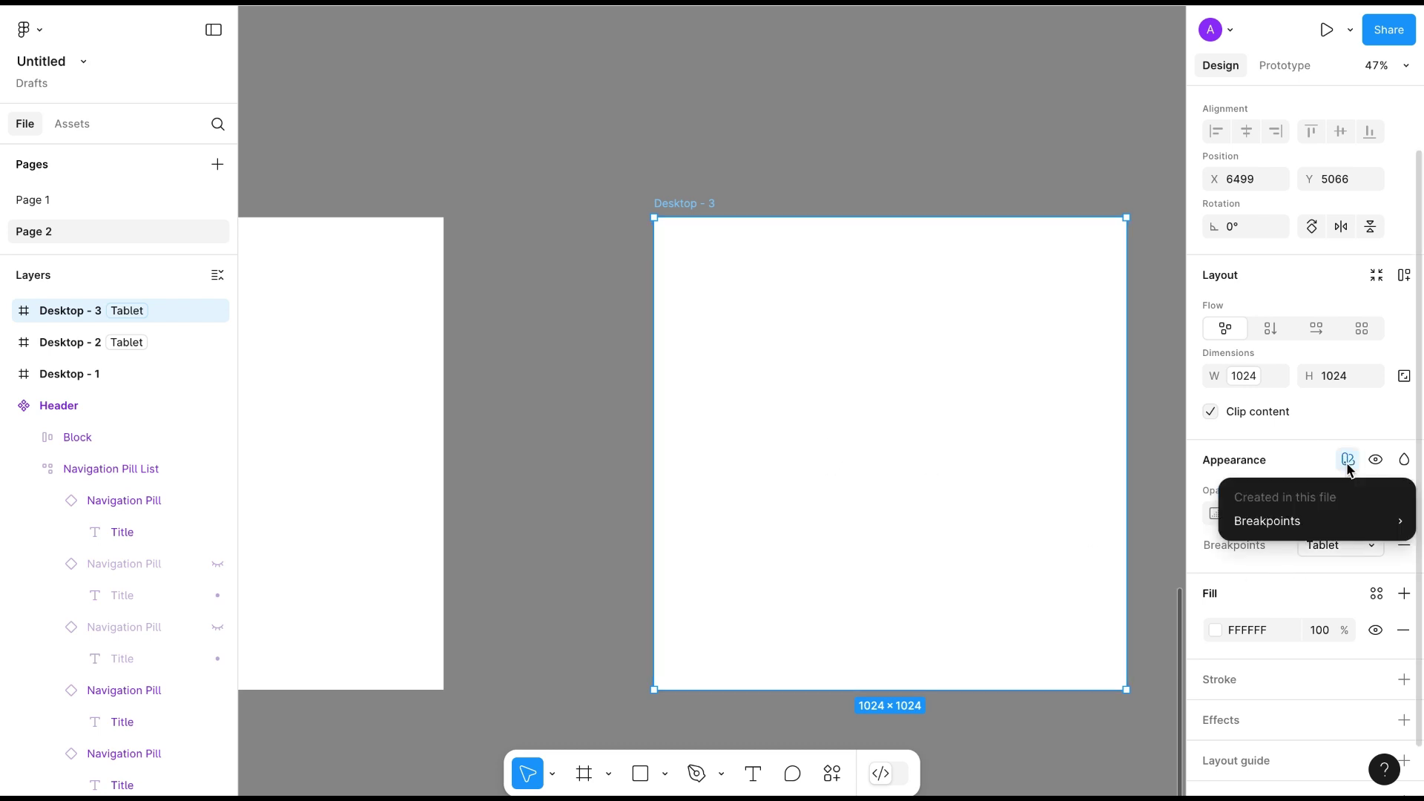
{"action": "left_click", "coordinate": [1053, 609]}
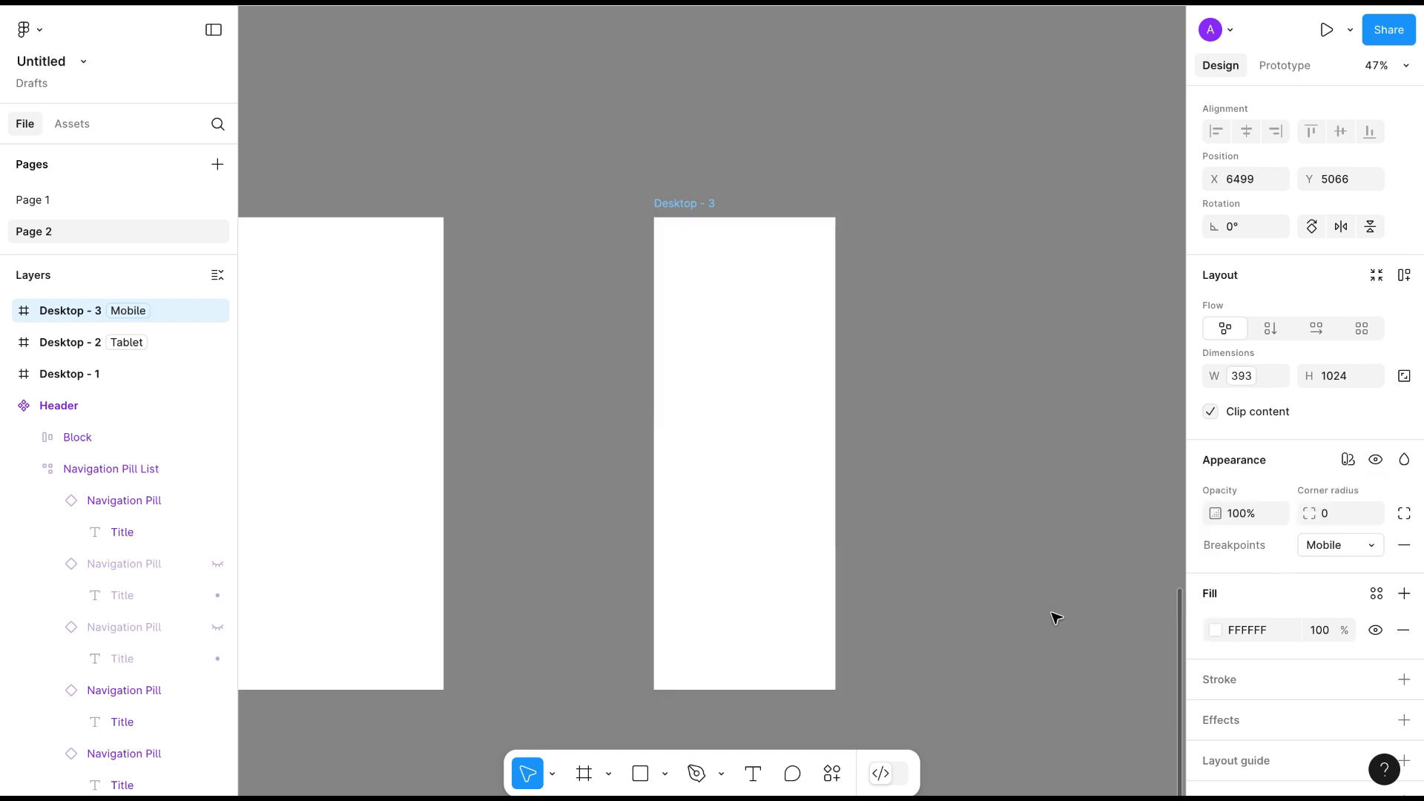
Rename the copies Mobile and Tablet, shift Tablet right, and rename the original Desktop.
{"action": "double_click", "coordinate": [692, 205]}
{"action": "type", "text": "Mobile"}
{"action": "scroll", "coordinate": [706, 279], "scroll_direction": "left", "scroll_amount": 1}
{"action": "scroll", "coordinate": [706, 280], "scroll_direction": "left", "scroll_amount": 5}
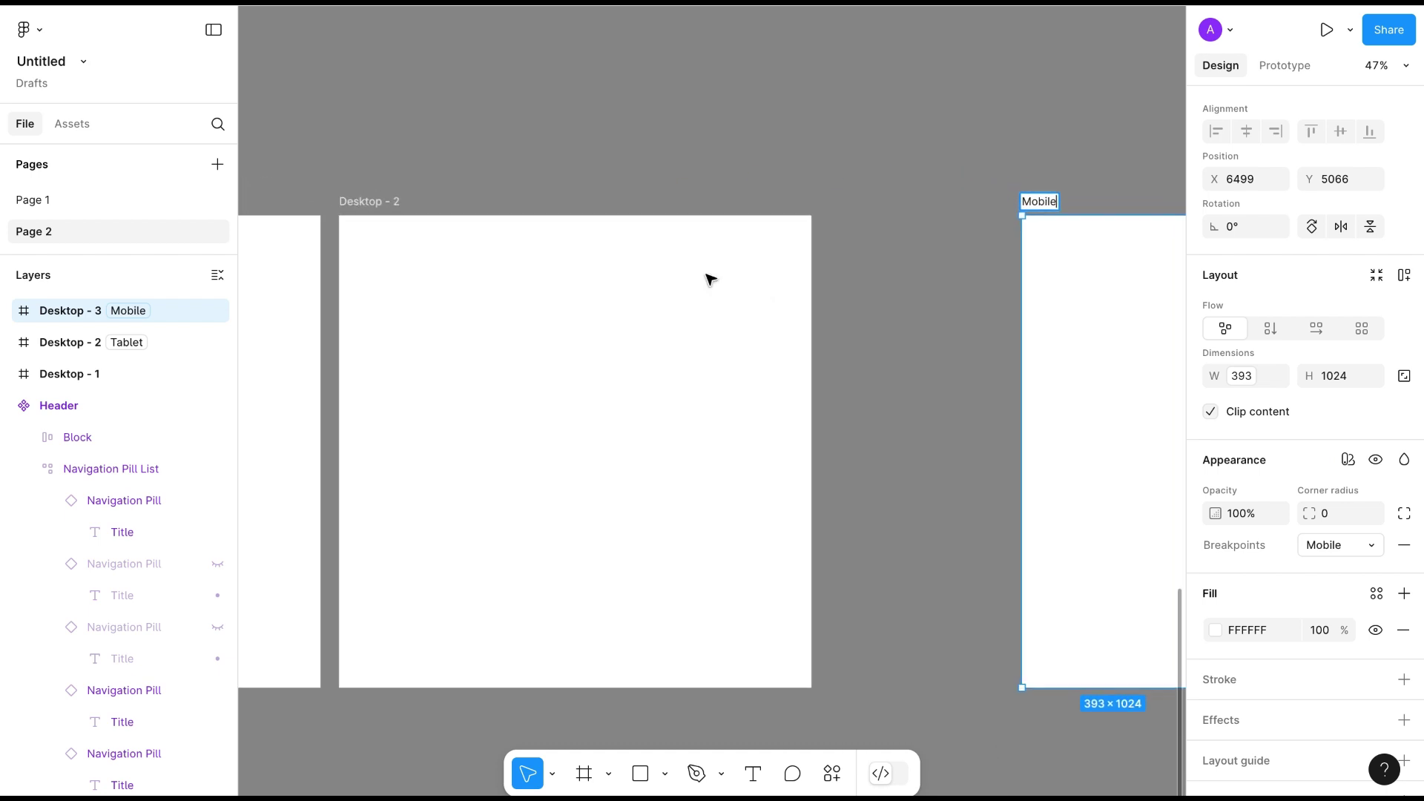
{"action": "scroll", "coordinate": [705, 280], "scroll_direction": "left", "scroll_amount": 2}
{"action": "scroll", "coordinate": [539, 222], "scroll_direction": "left", "scroll_amount": 2}
{"action": "double_click", "coordinate": [542, 219]}
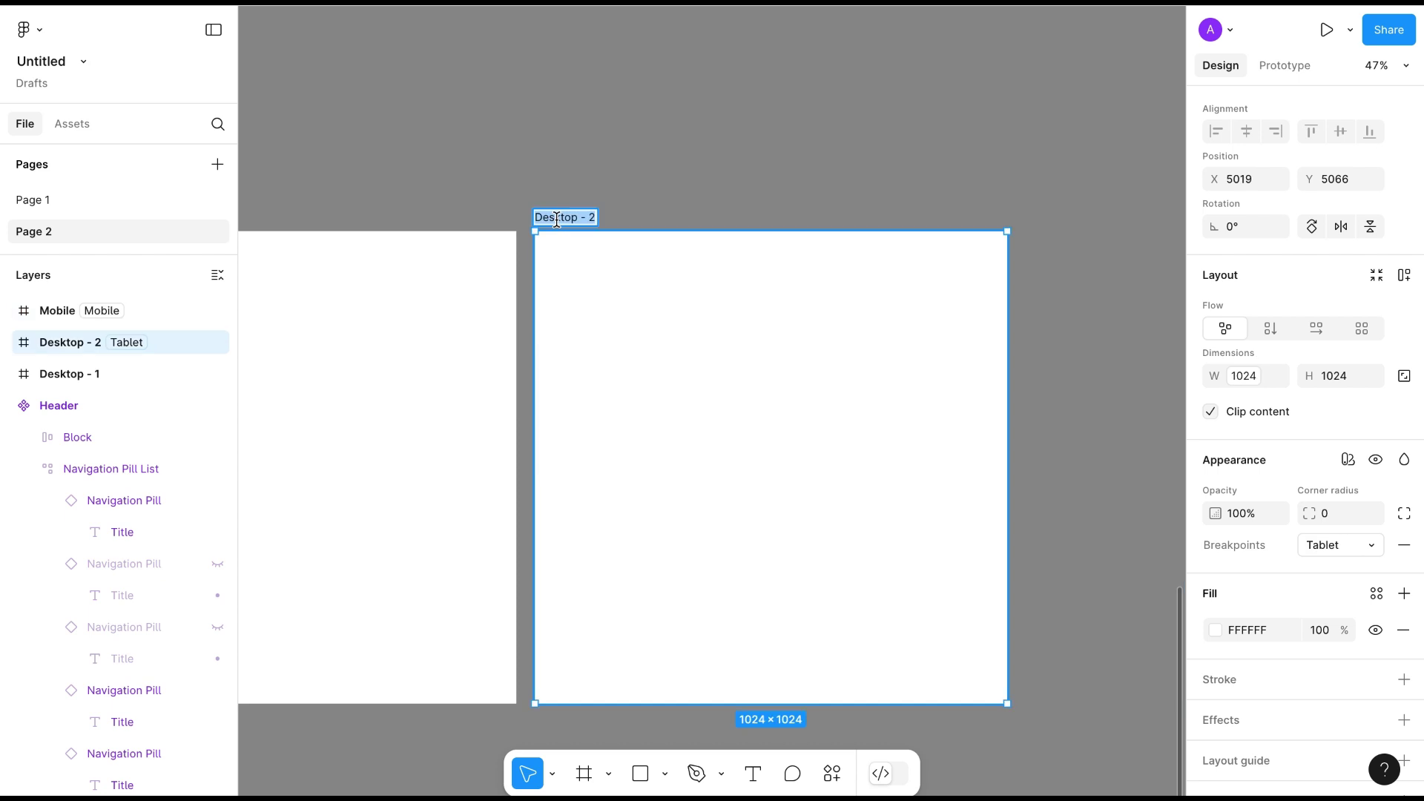
{"action": "type", "text": "Tablet"}
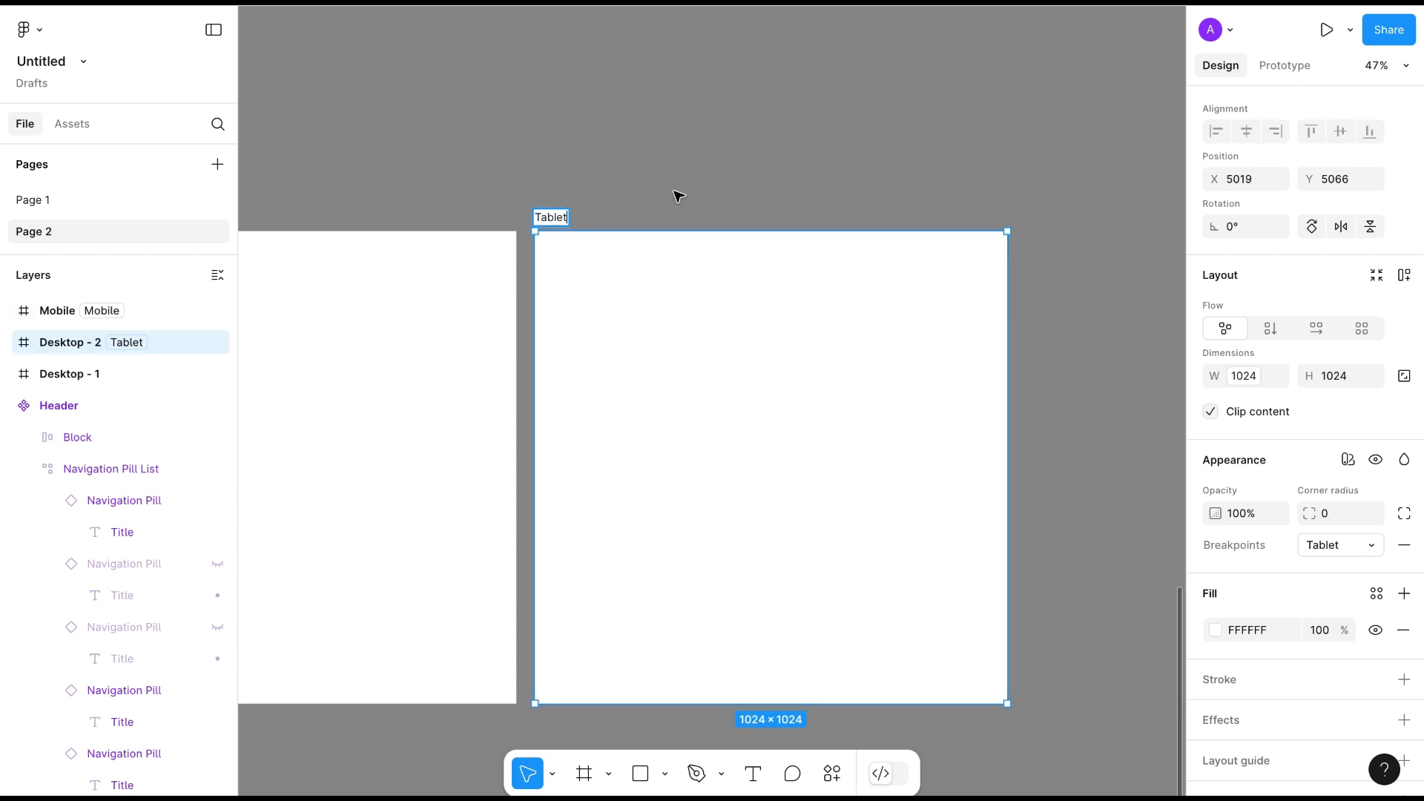
{"action": "left_click", "coordinate": [675, 197]}
{"action": "left_click_drag", "start_coordinate": [661, 318], "coordinate": [821, 328]}
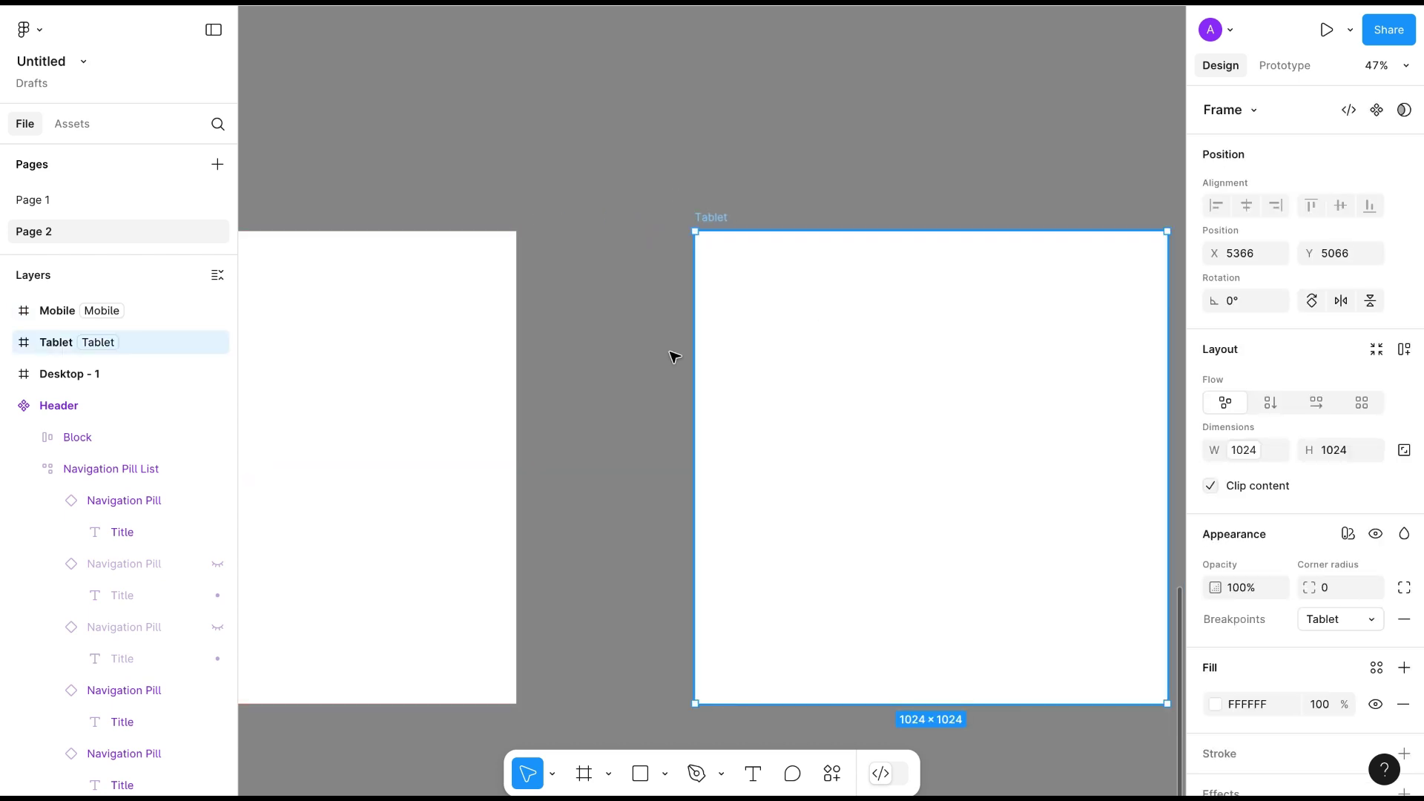
{"action": "scroll", "coordinate": [621, 370], "scroll_direction": "left", "scroll_amount": 5}
{"action": "scroll", "coordinate": [620, 371], "scroll_direction": "left", "scroll_amount": 4}
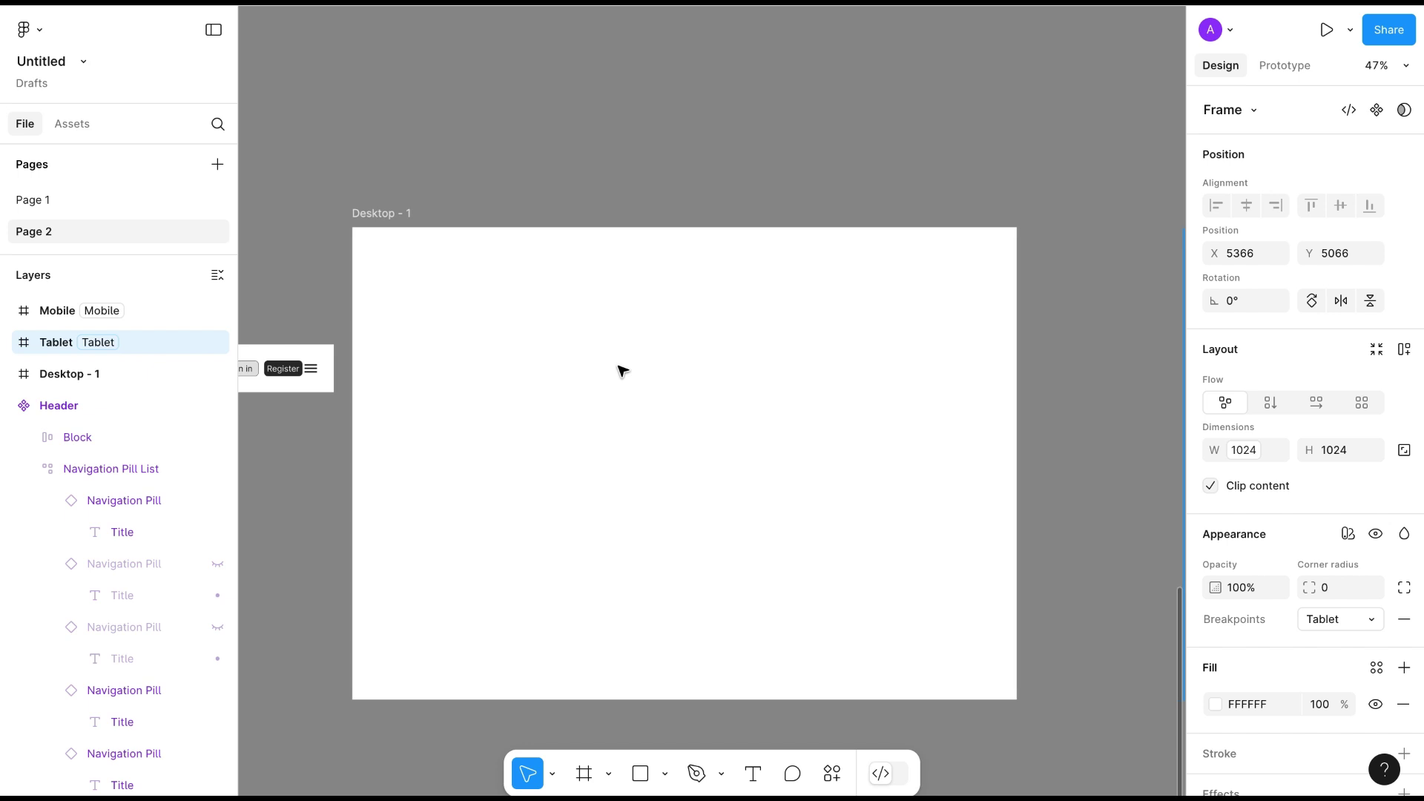
{"action": "double_click", "coordinate": [392, 214]}
{"action": "type", "text": "DE"}
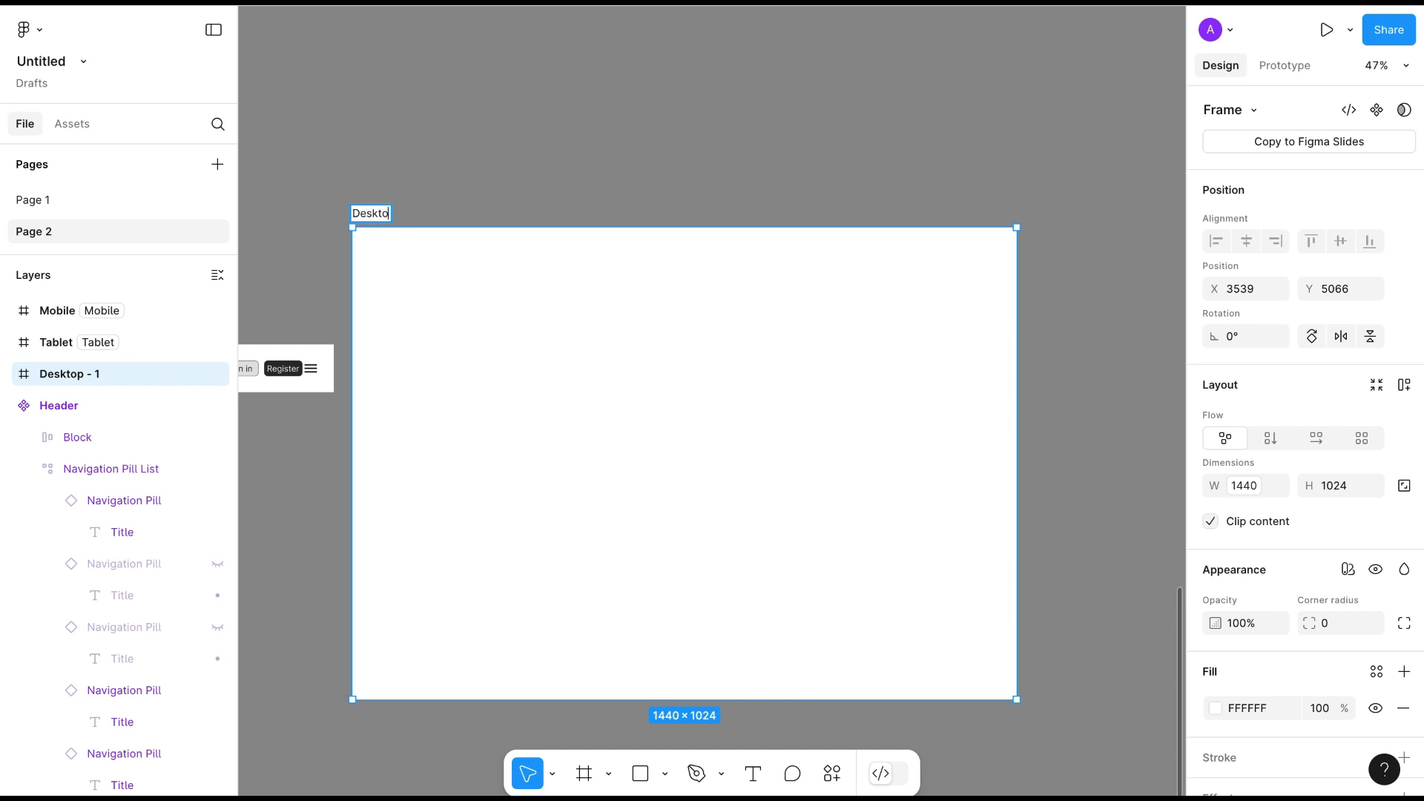
Confirm the Desktop frame name and set its Breakpoints mode to Desktop.
{"action": "left_click", "coordinate": [1348, 569]}
{"action": "mouse_move", "coordinate": [1313, 630]}
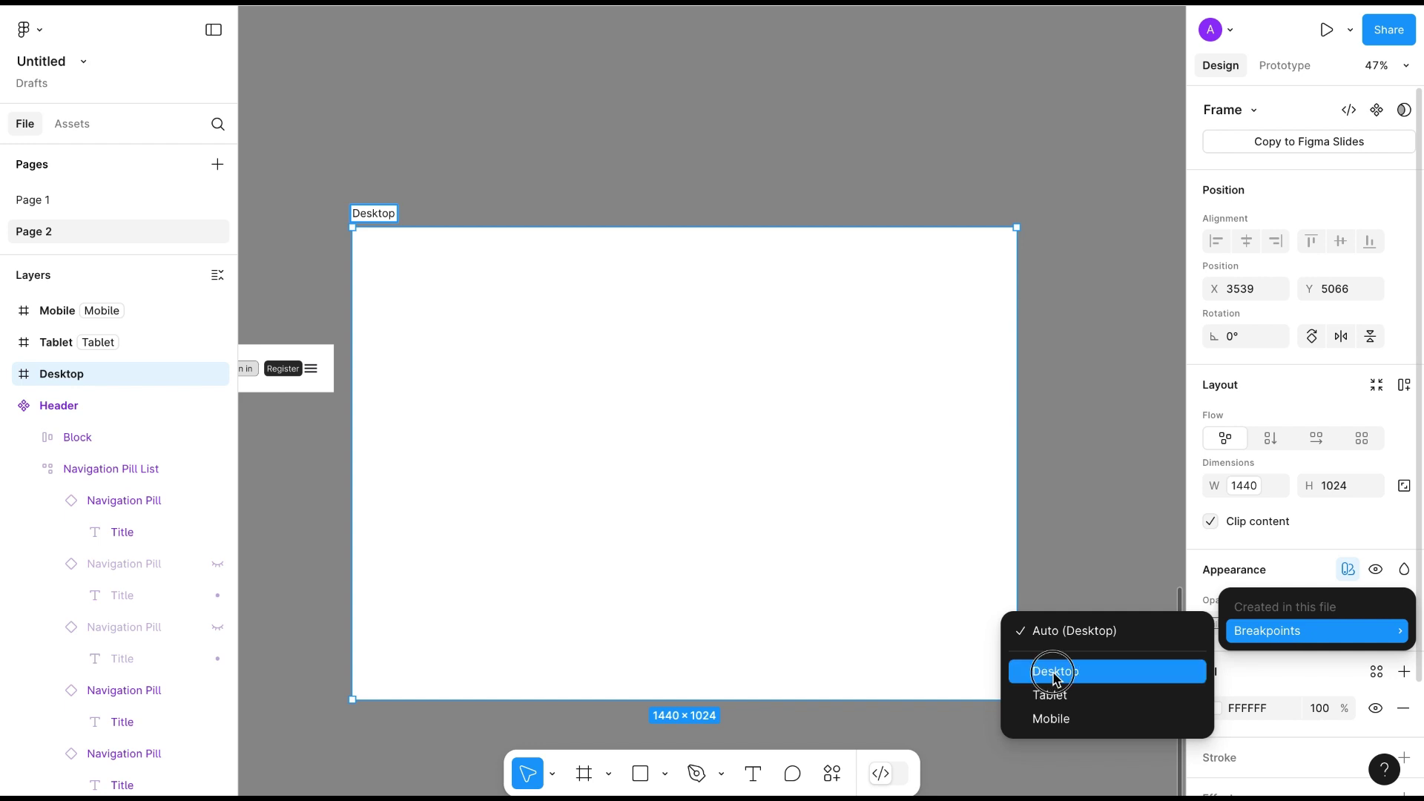
{"action": "left_click", "coordinate": [1055, 673]}
{"action": "scroll", "coordinate": [796, 525], "scroll_direction": "up", "scroll_amount": 2}
{"action": "scroll", "coordinate": [796, 524], "scroll_direction": "left", "scroll_amount": 2}
{"action": "scroll", "coordinate": [797, 524], "scroll_direction": "down", "scroll_amount": 2}
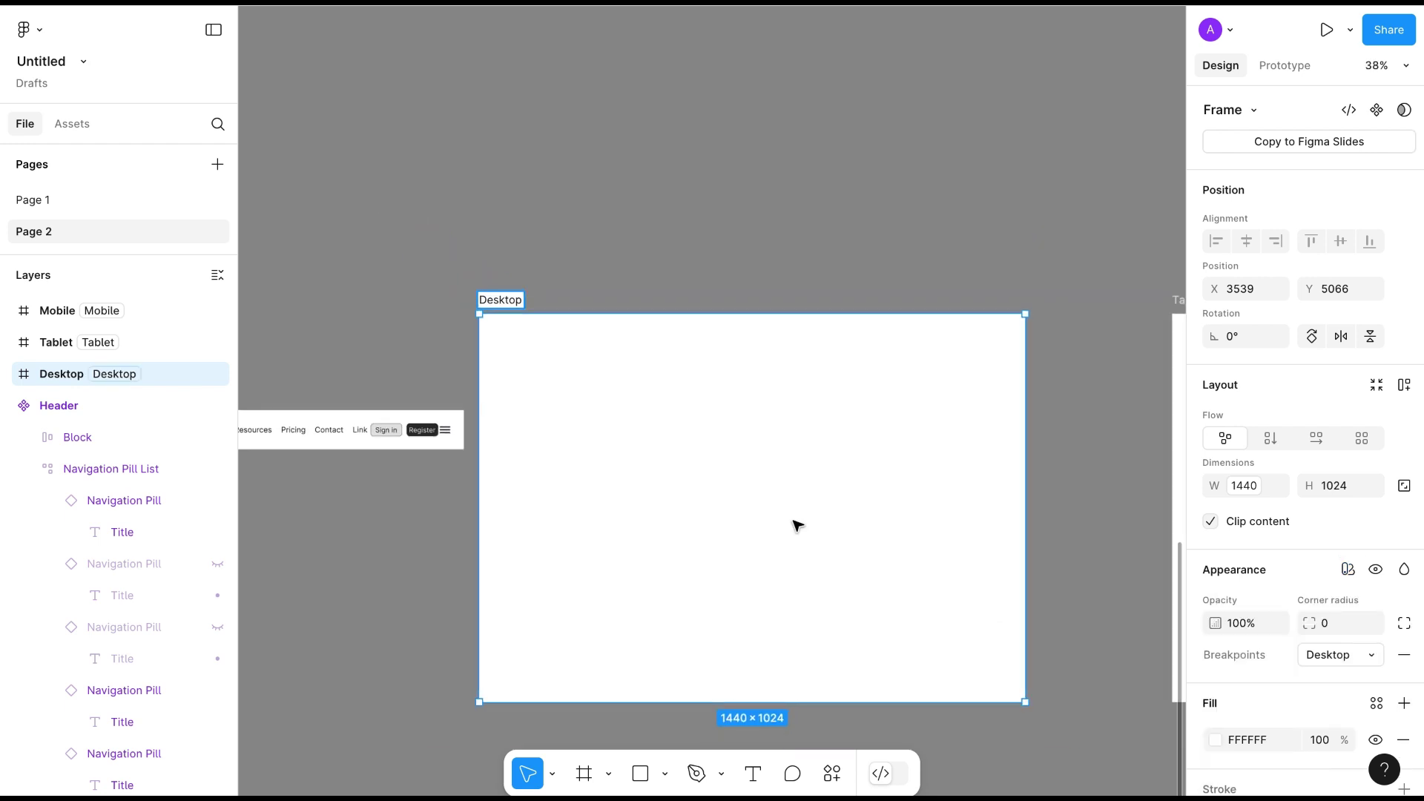
{"action": "scroll", "coordinate": [797, 525], "scroll_direction": "left", "scroll_amount": 3}
{"action": "scroll", "coordinate": [797, 524], "scroll_direction": "left", "scroll_amount": 5}
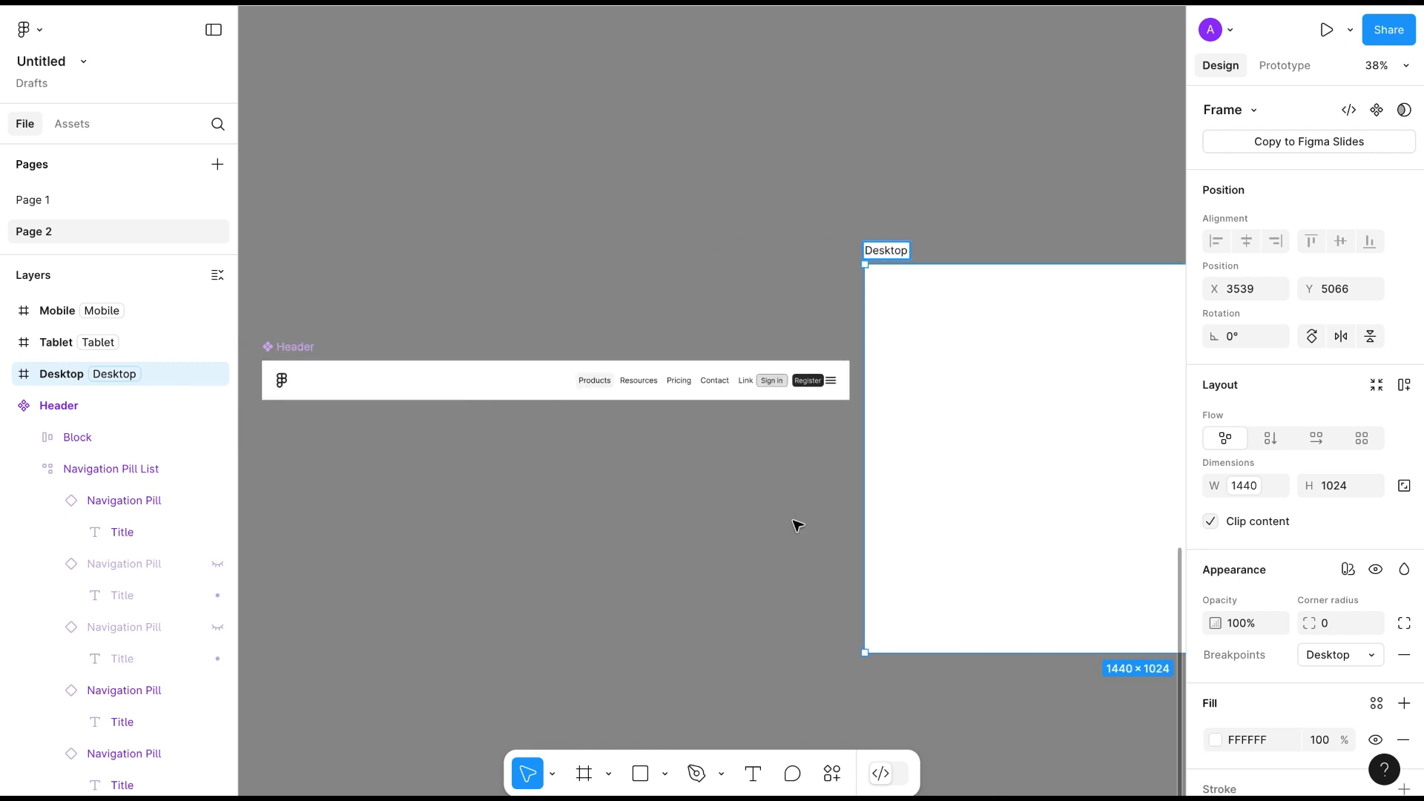
Place a Header instance in Desktop and space the three frames evenly with a smaller gap.
{"action": "left_click", "coordinate": [308, 377]}
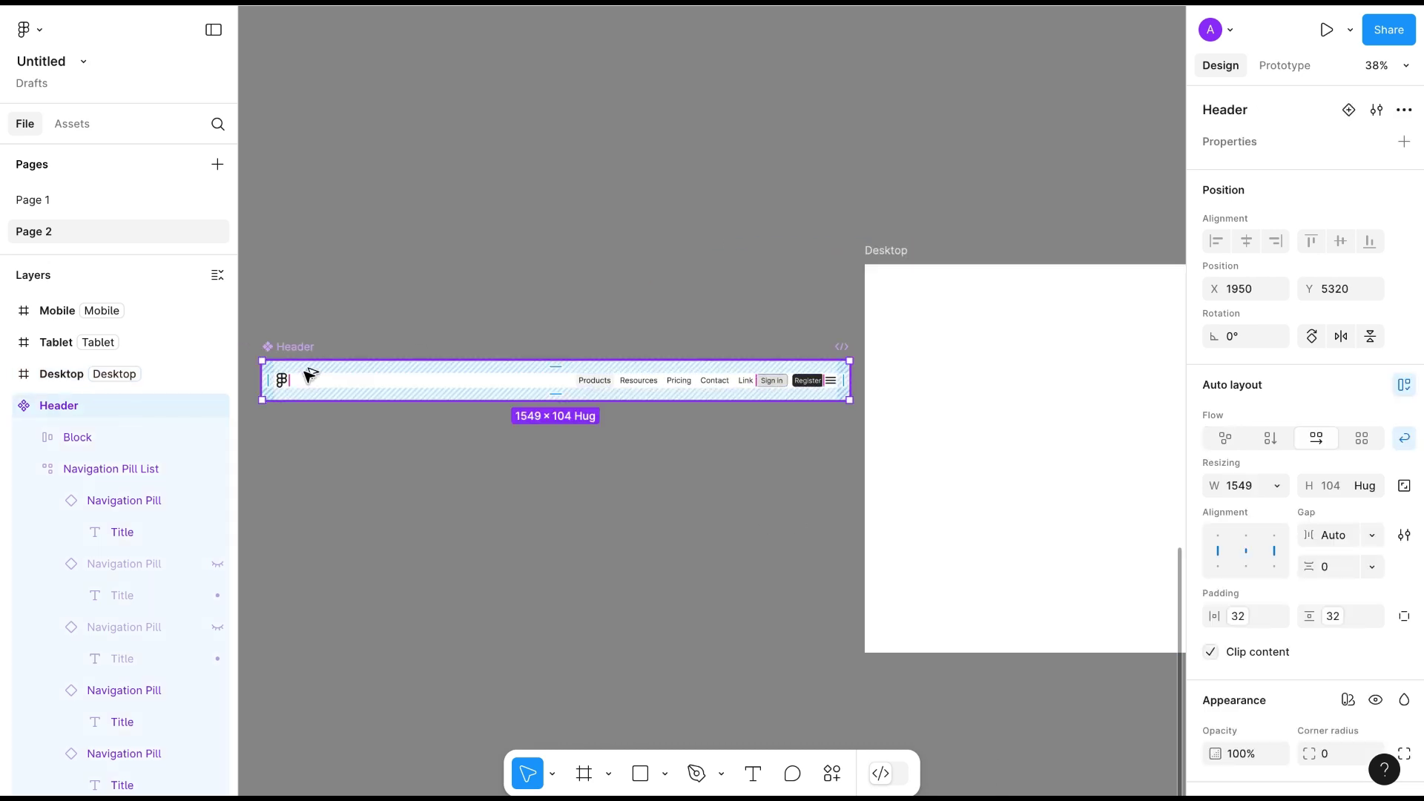
{"action": "mouse_move", "coordinate": [308, 376]}
{"action": "left_mouse_down", "text": "alt"}
{"action": "mouse_move", "coordinate": [354, 509]}
{"action": "mouse_move", "coordinate": [932, 293]}
{"action": "left_mouse_up", "text": "alt"}
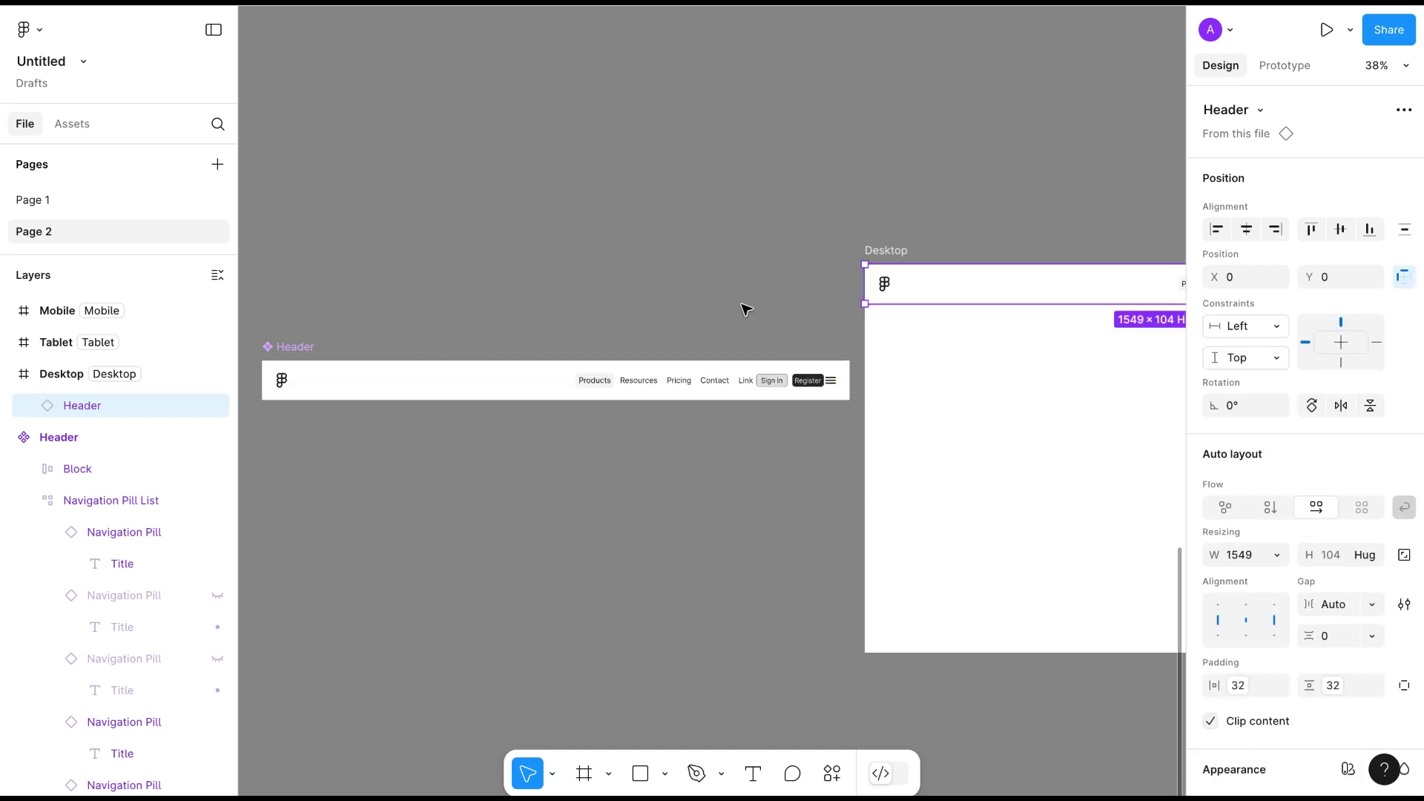
{"action": "scroll", "coordinate": [743, 308], "scroll_direction": "right", "scroll_amount": 5}
{"action": "scroll", "coordinate": [627, 431], "scroll_direction": "down", "scroll_amount": 1, "text": "ctrl"}
{"action": "scroll", "coordinate": [627, 431], "scroll_direction": "down", "scroll_amount": 2, "text": "ctrl"}
{"action": "scroll", "coordinate": [627, 431], "scroll_direction": "down", "scroll_amount": 3, "text": "ctrl"}
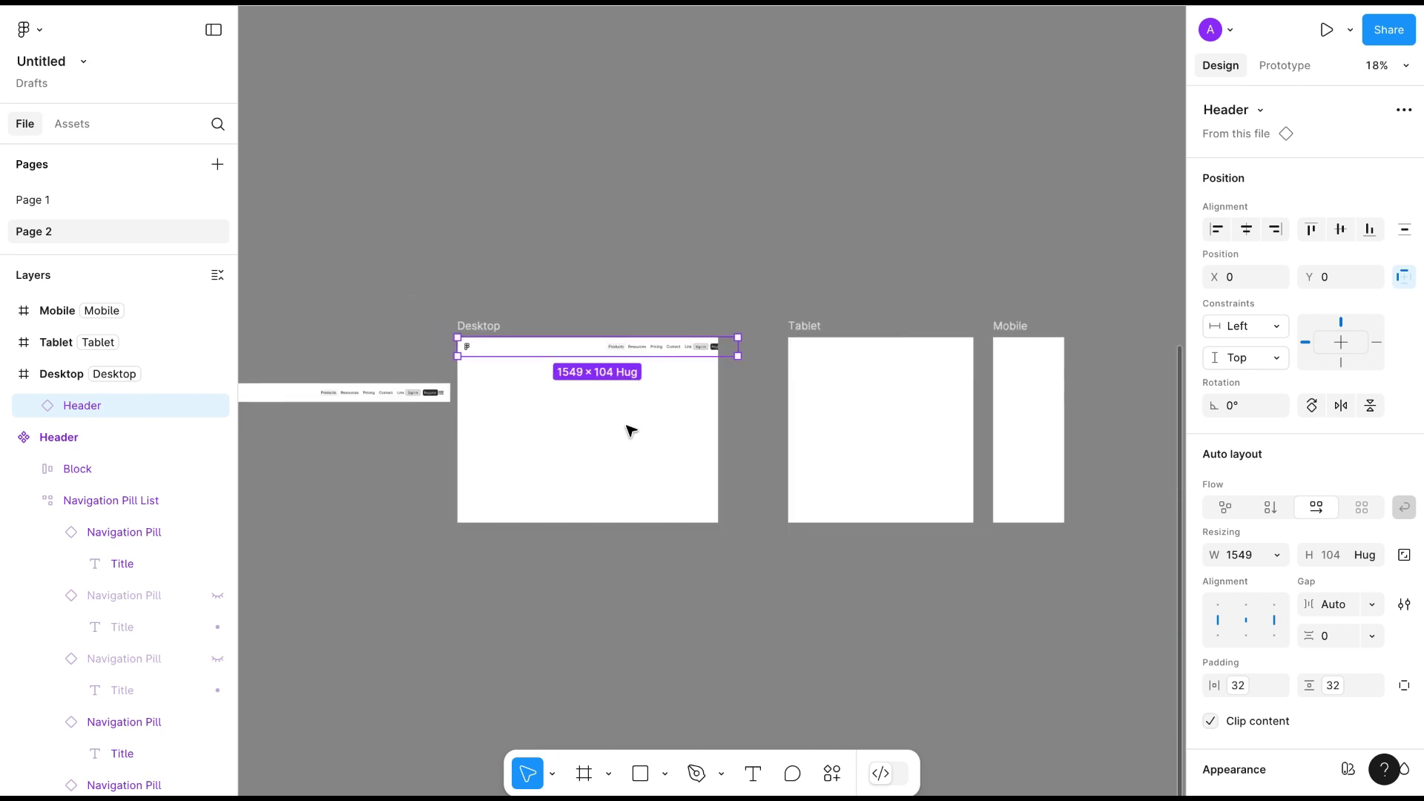
{"action": "mouse_move", "coordinate": [1085, 280]}
{"action": "left_mouse_down"}
{"action": "mouse_move", "coordinate": [715, 544]}
{"action": "mouse_move", "coordinate": [524, 545]}
{"action": "left_mouse_up"}
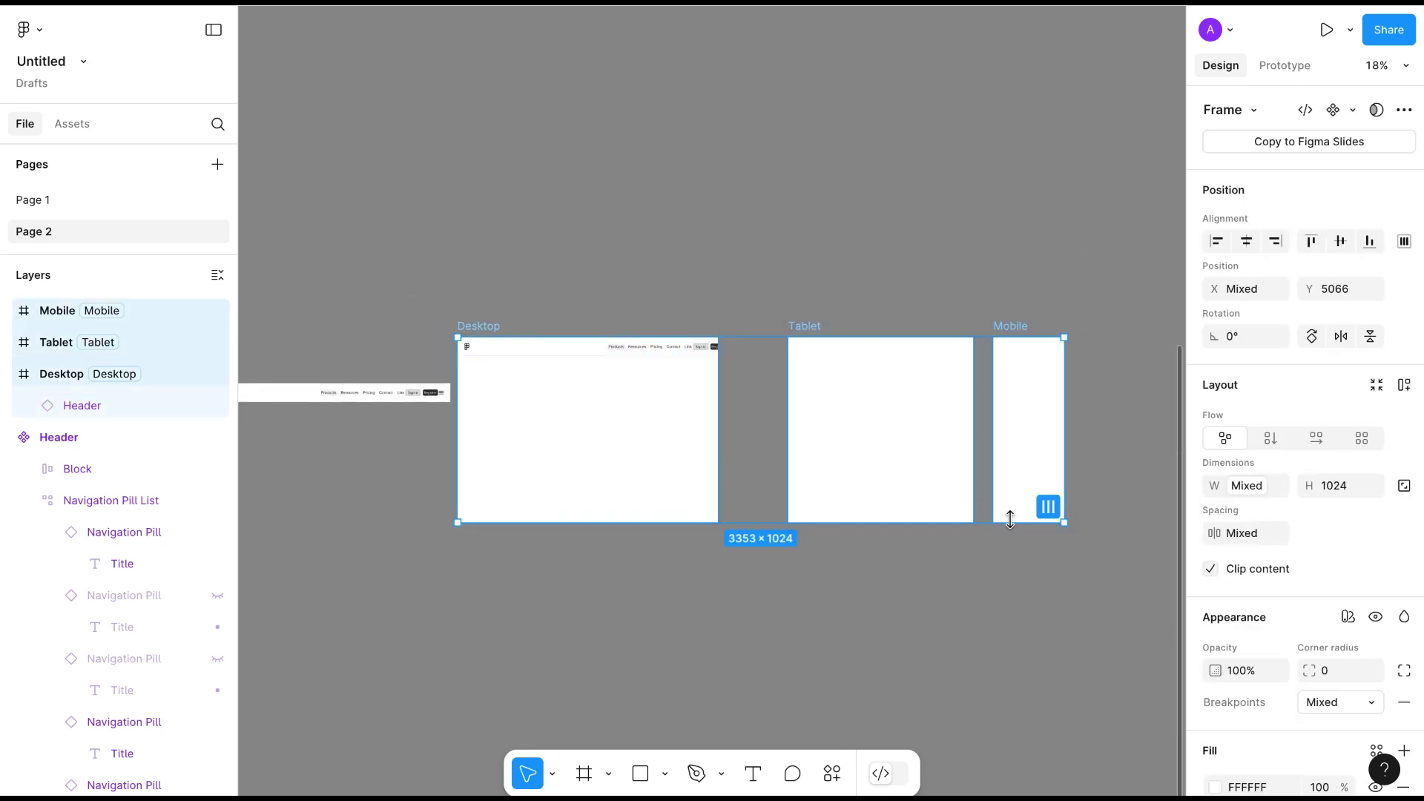
{"action": "left_click", "coordinate": [1046, 509]}
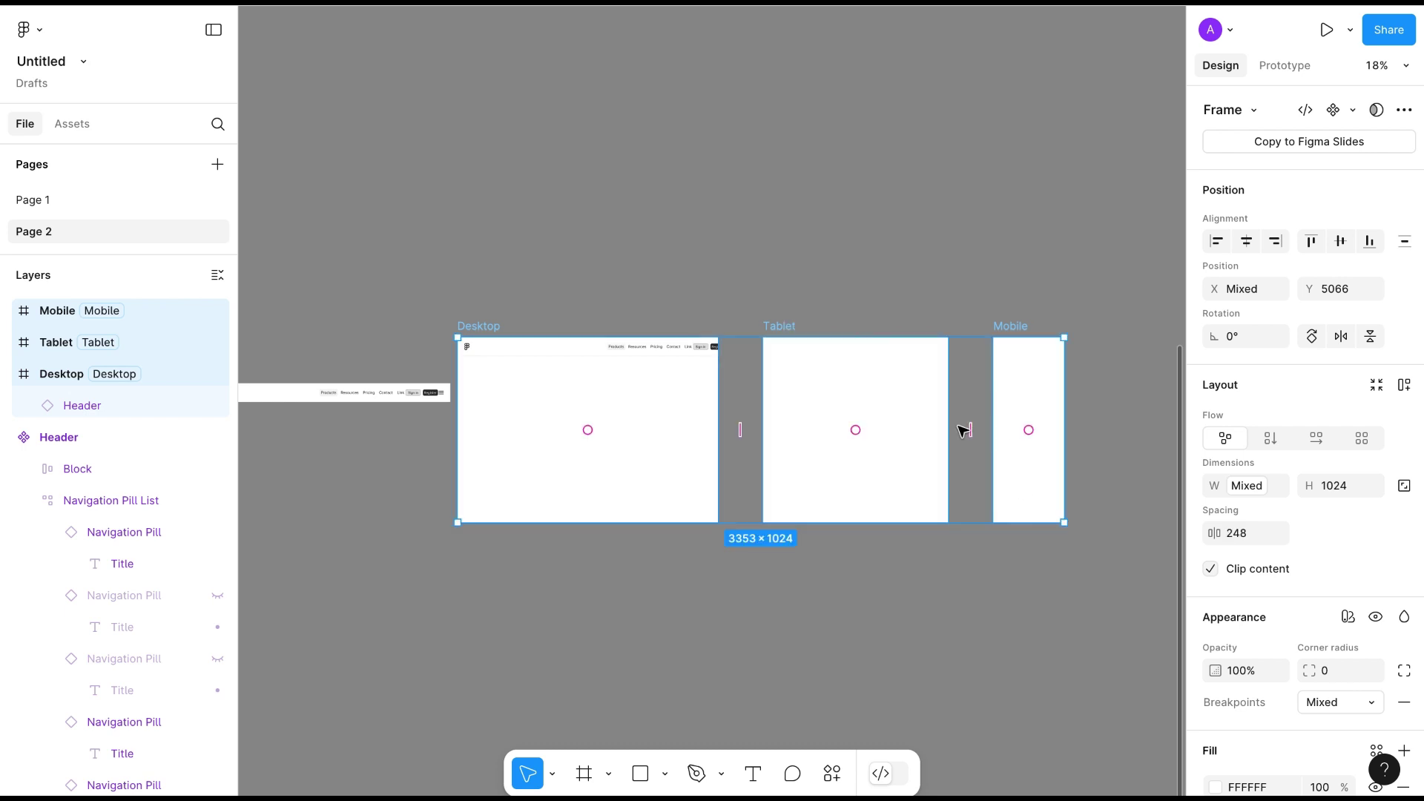
{"action": "left_click_drag", "start_coordinate": [1221, 535], "coordinate": [858, 550]}
{"action": "left_click", "coordinate": [771, 649]}
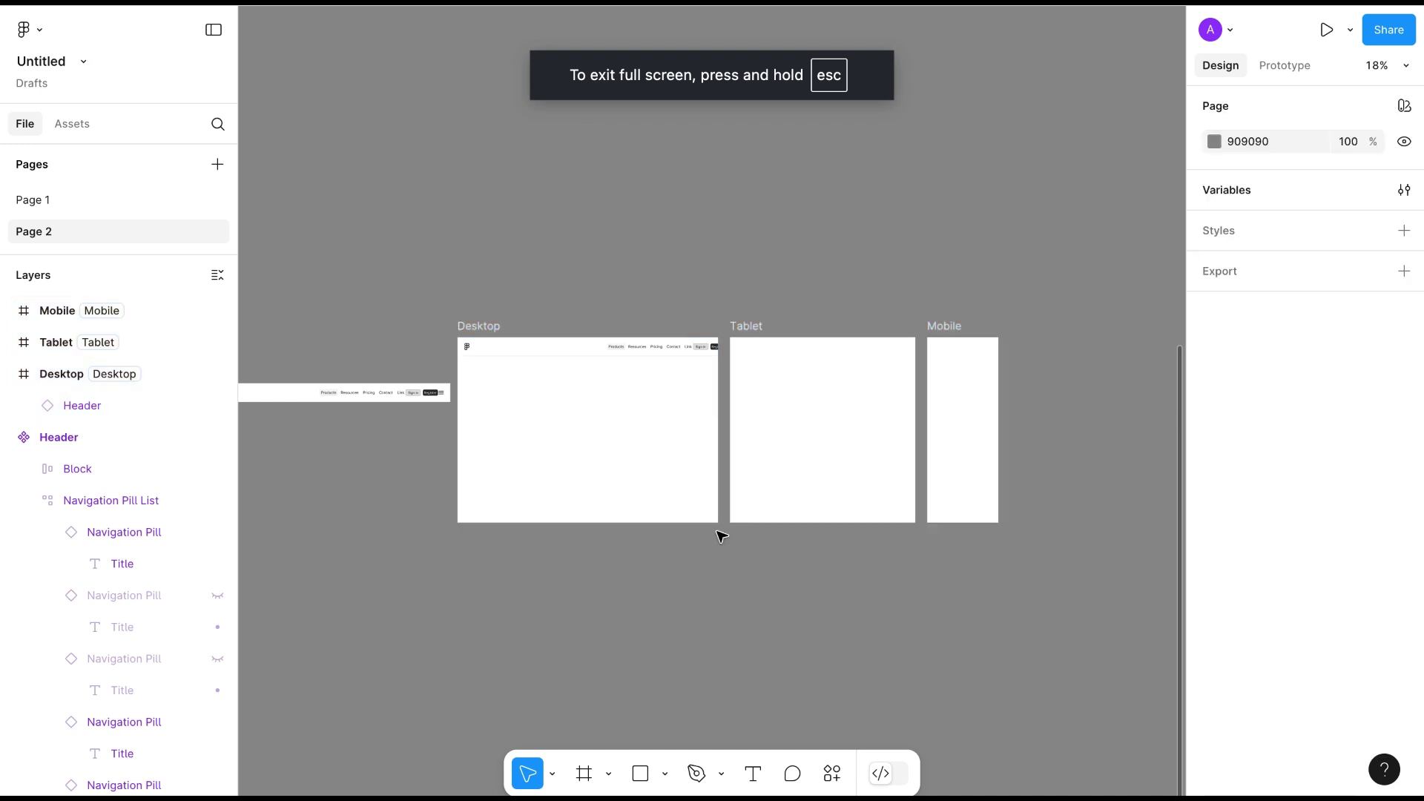
Copy the Header into the Tablet and Mobile frames, aligning it to the frame top.
{"action": "left_click", "coordinate": [589, 349]}
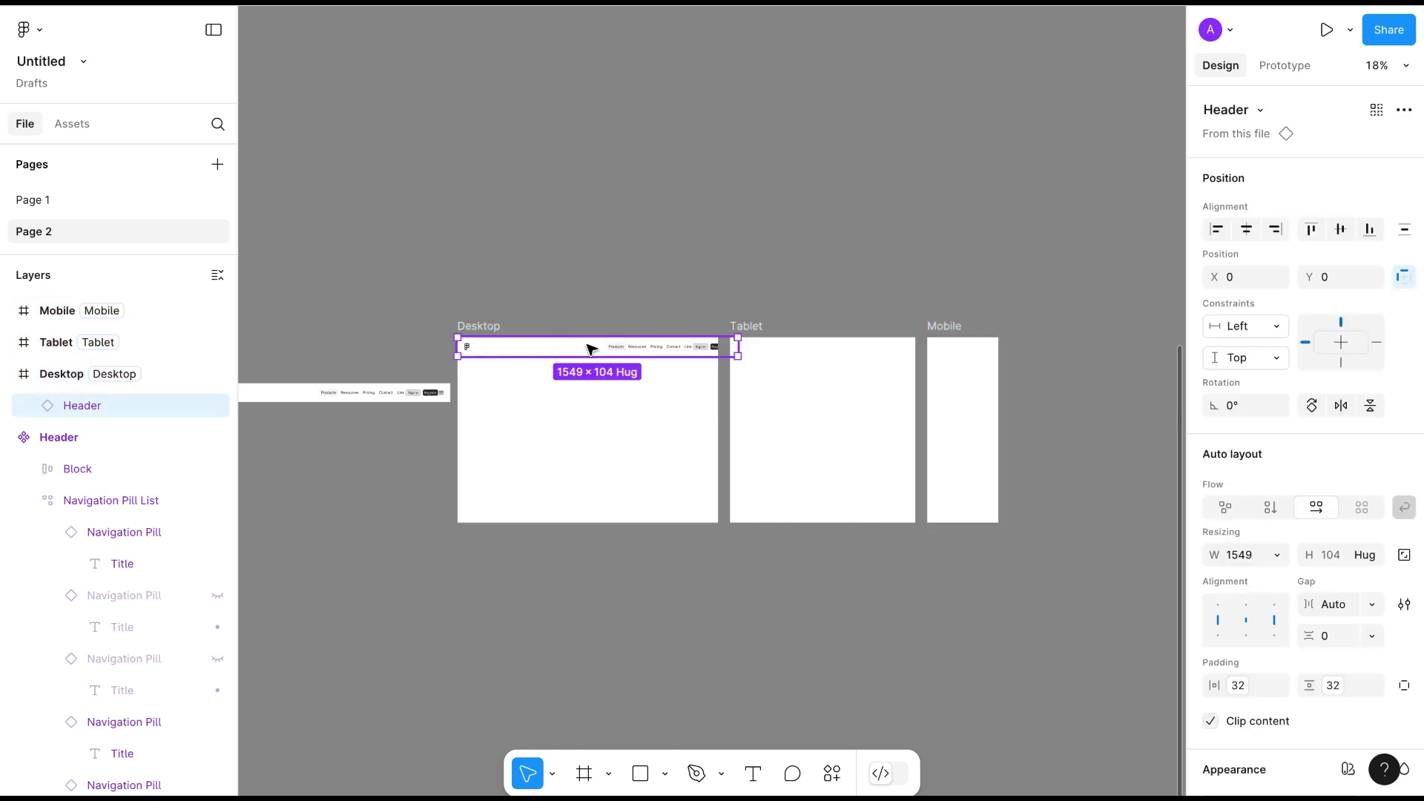
{"action": "scroll", "coordinate": [591, 348], "scroll_direction": "up", "scroll_amount": 3}
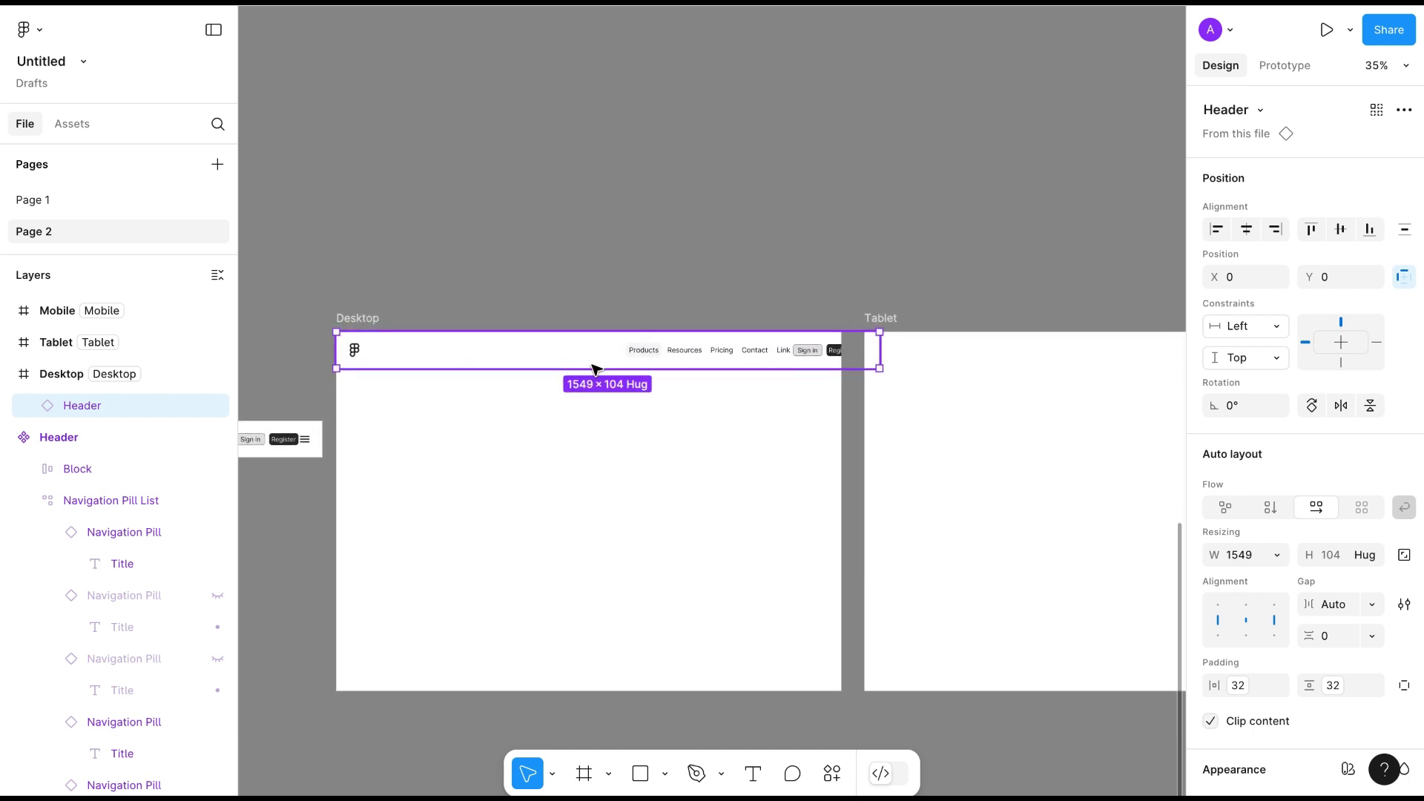
{"action": "left_click_drag", "start_coordinate": [551, 353], "coordinate": [1068, 359]}
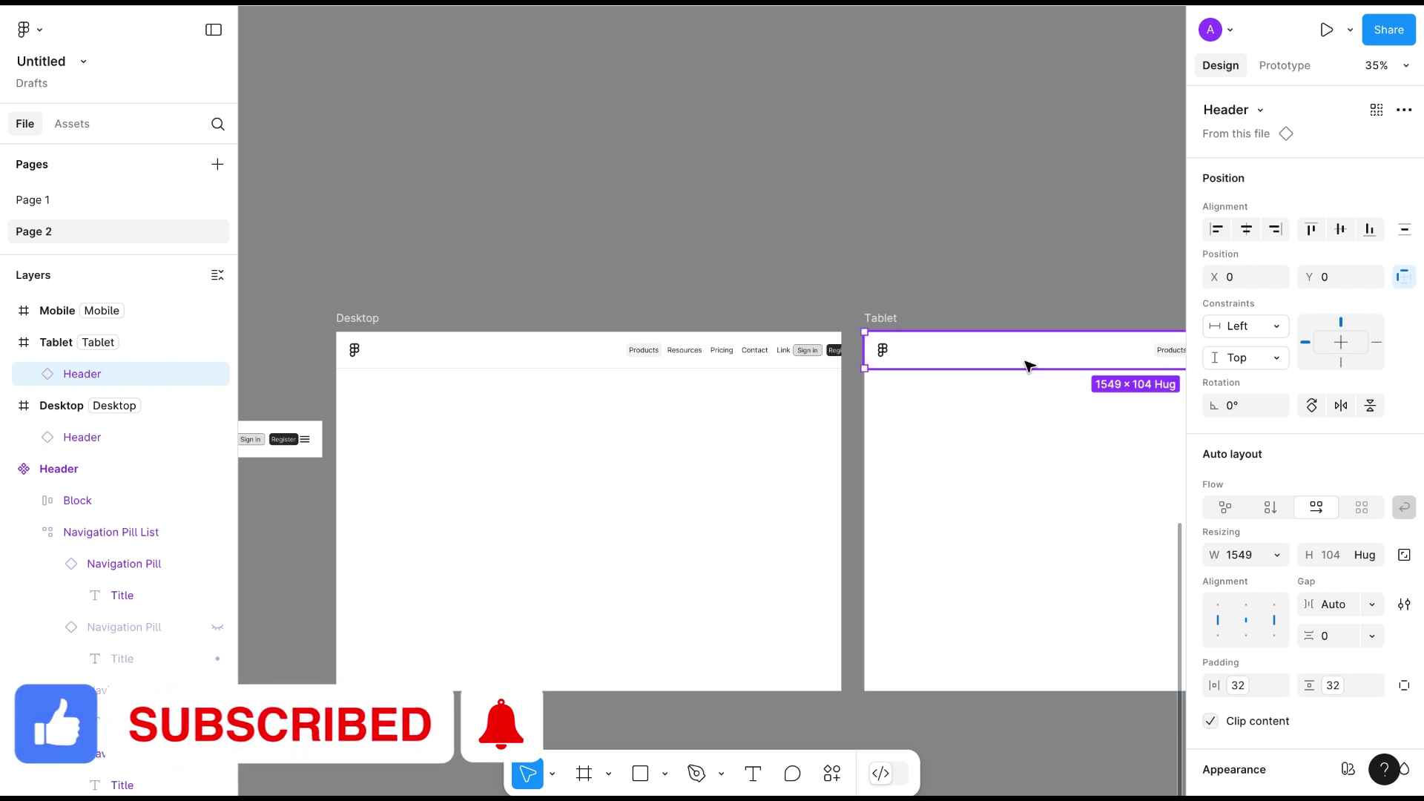
{"action": "key", "text": "ctrl+d"}
{"action": "scroll", "coordinate": [1026, 366], "scroll_direction": "right", "scroll_amount": 10}
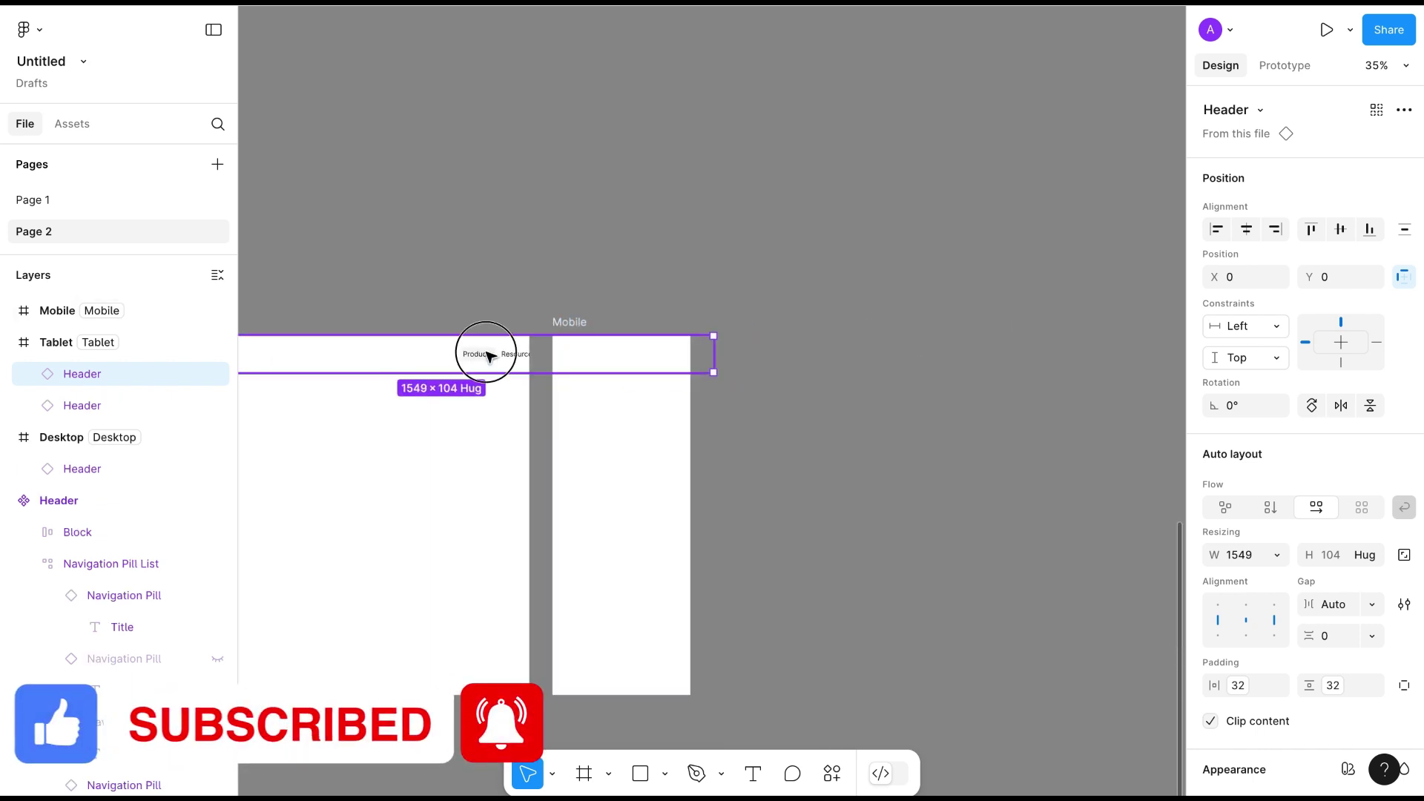
{"action": "mouse_move", "coordinate": [487, 353]}
{"action": "left_mouse_down"}
{"action": "mouse_move", "coordinate": [733, 480]}
{"action": "mouse_move", "coordinate": [883, 449]}
{"action": "left_mouse_up"}
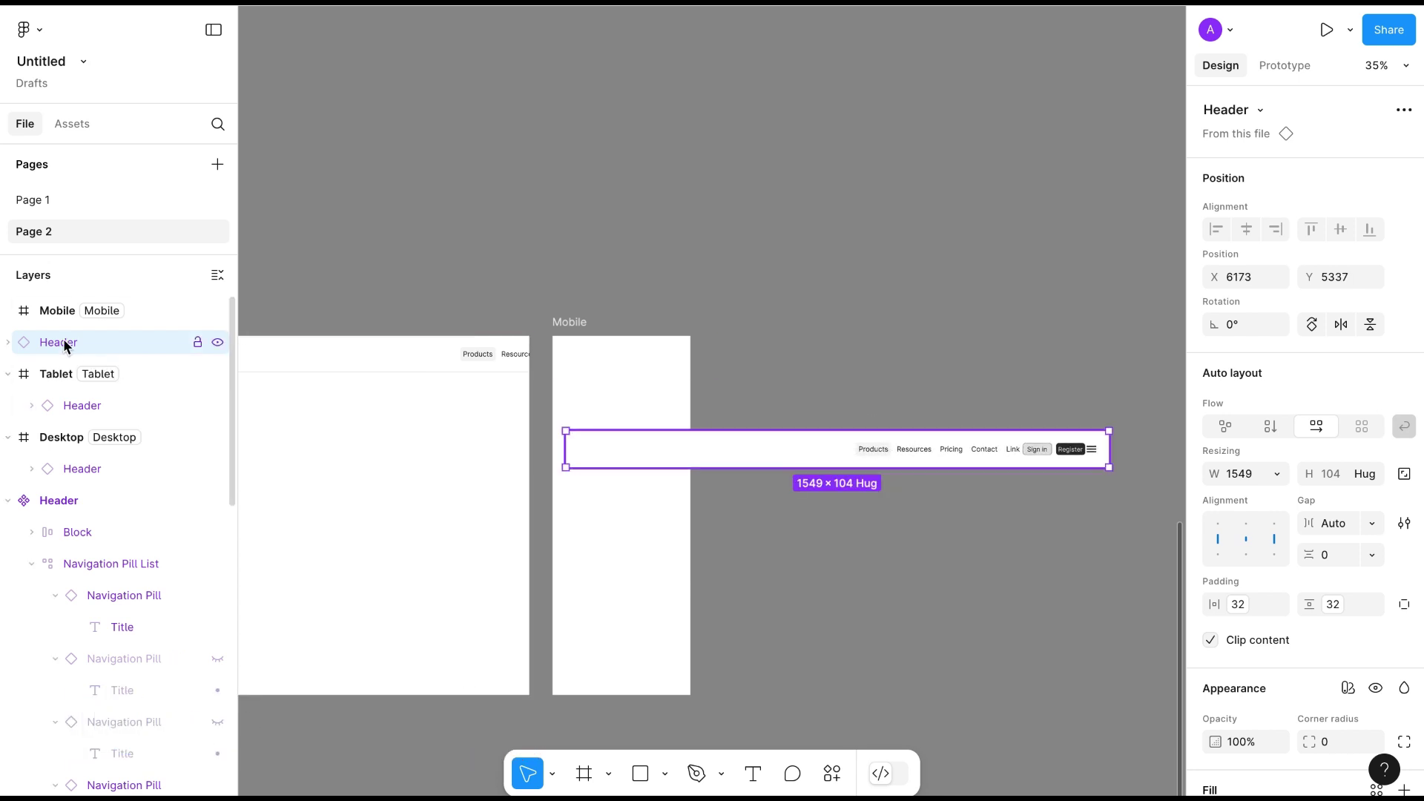
{"action": "left_click_drag", "start_coordinate": [117, 342], "coordinate": [101, 336]}
{"action": "left_click", "coordinate": [599, 456]}
{"action": "left_click", "coordinate": [1312, 229]}
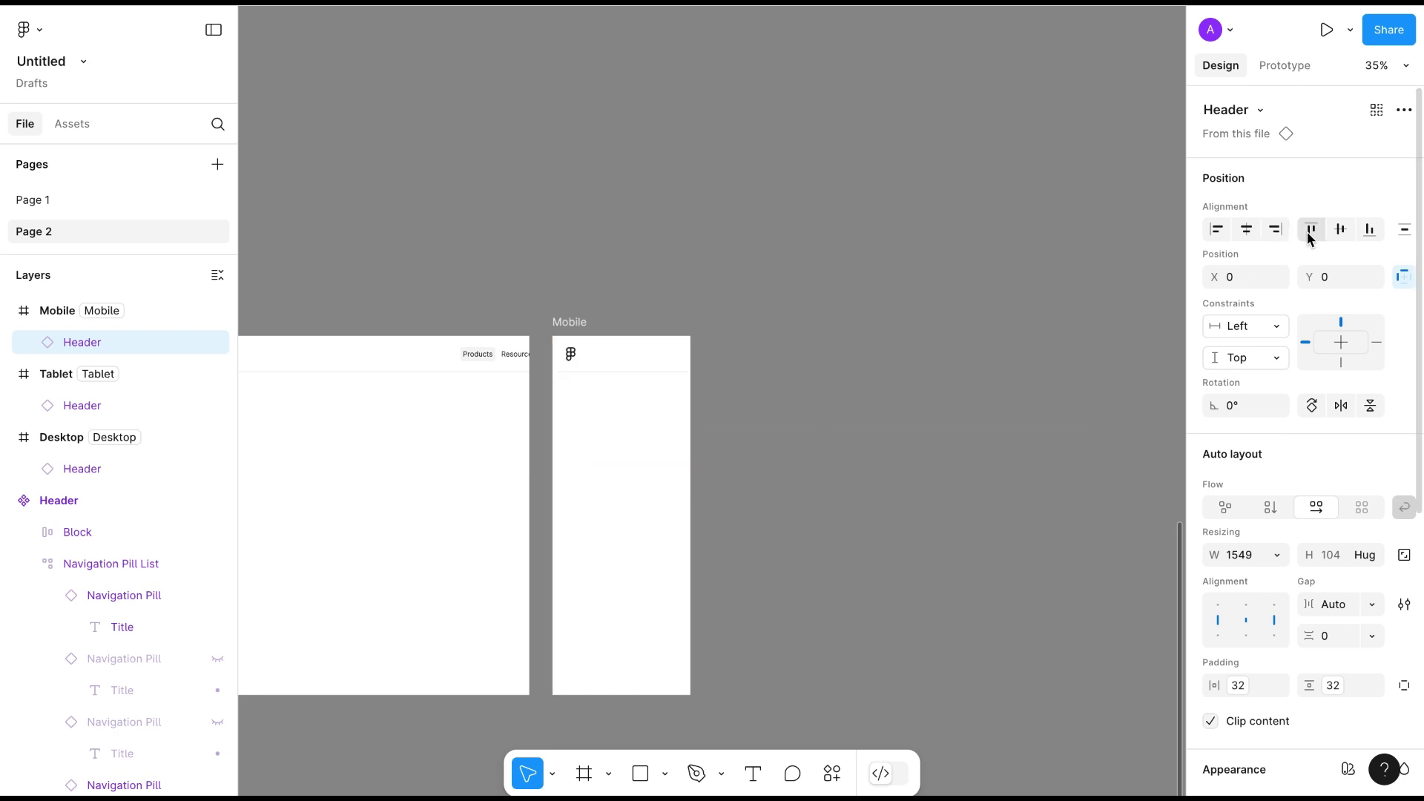
{"action": "scroll", "coordinate": [807, 491], "scroll_direction": "down", "scroll_amount": 3}
{"action": "left_click_drag", "start_coordinate": [949, 385], "coordinate": [342, 614]}
{"action": "scroll", "coordinate": [1001, 502], "scroll_direction": "down", "scroll_amount": 3}
{"action": "mouse_move", "coordinate": [994, 331]}
{"action": "left_mouse_down"}
{"action": "mouse_move", "coordinate": [995, 583]}
{"action": "mouse_move", "coordinate": [531, 595]}
{"action": "left_mouse_up"}
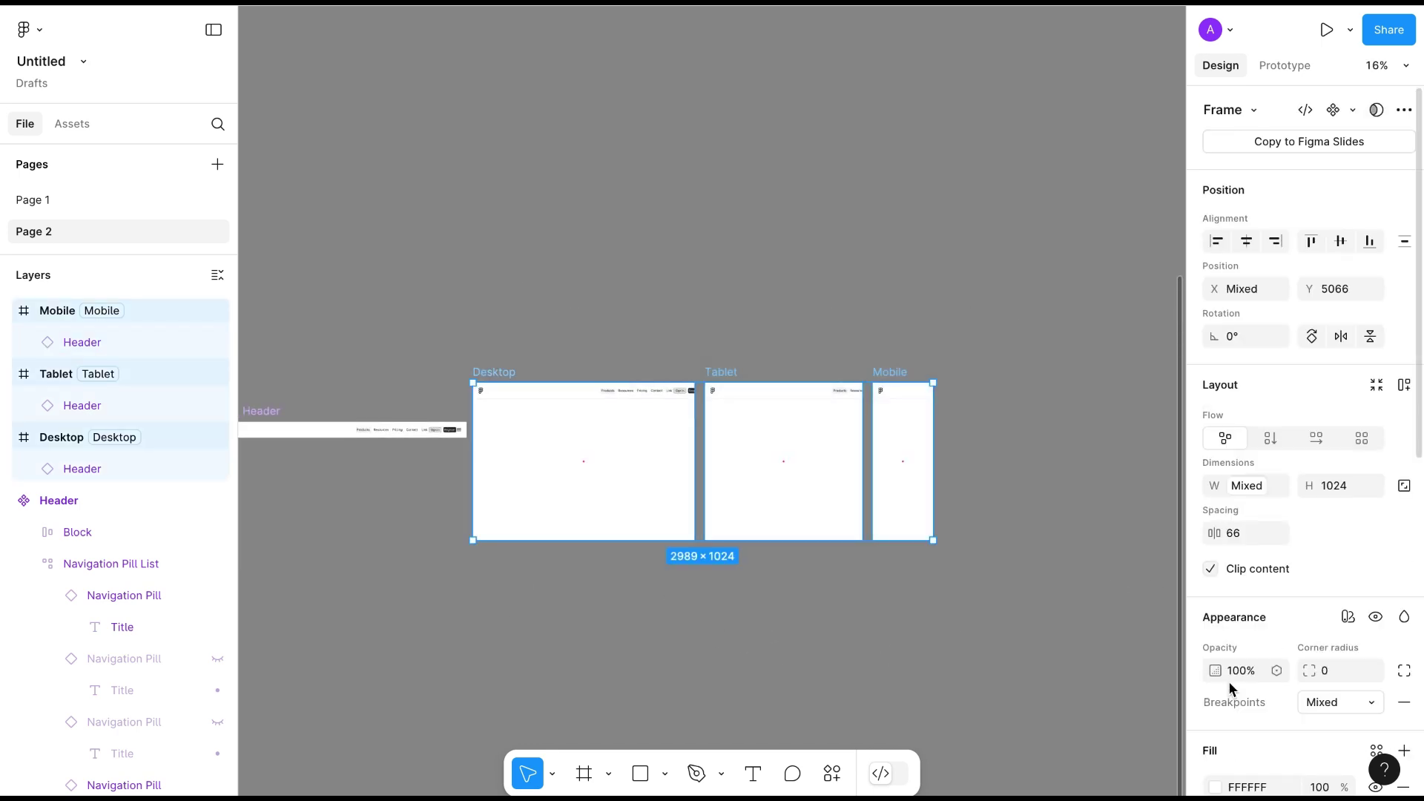
{"action": "scroll", "coordinate": [1230, 667], "scroll_direction": "down", "scroll_amount": 3}
Give the three breakpoint frames a pale pink fill (FFF3F3).
{"action": "left_click", "coordinate": [1215, 519]}
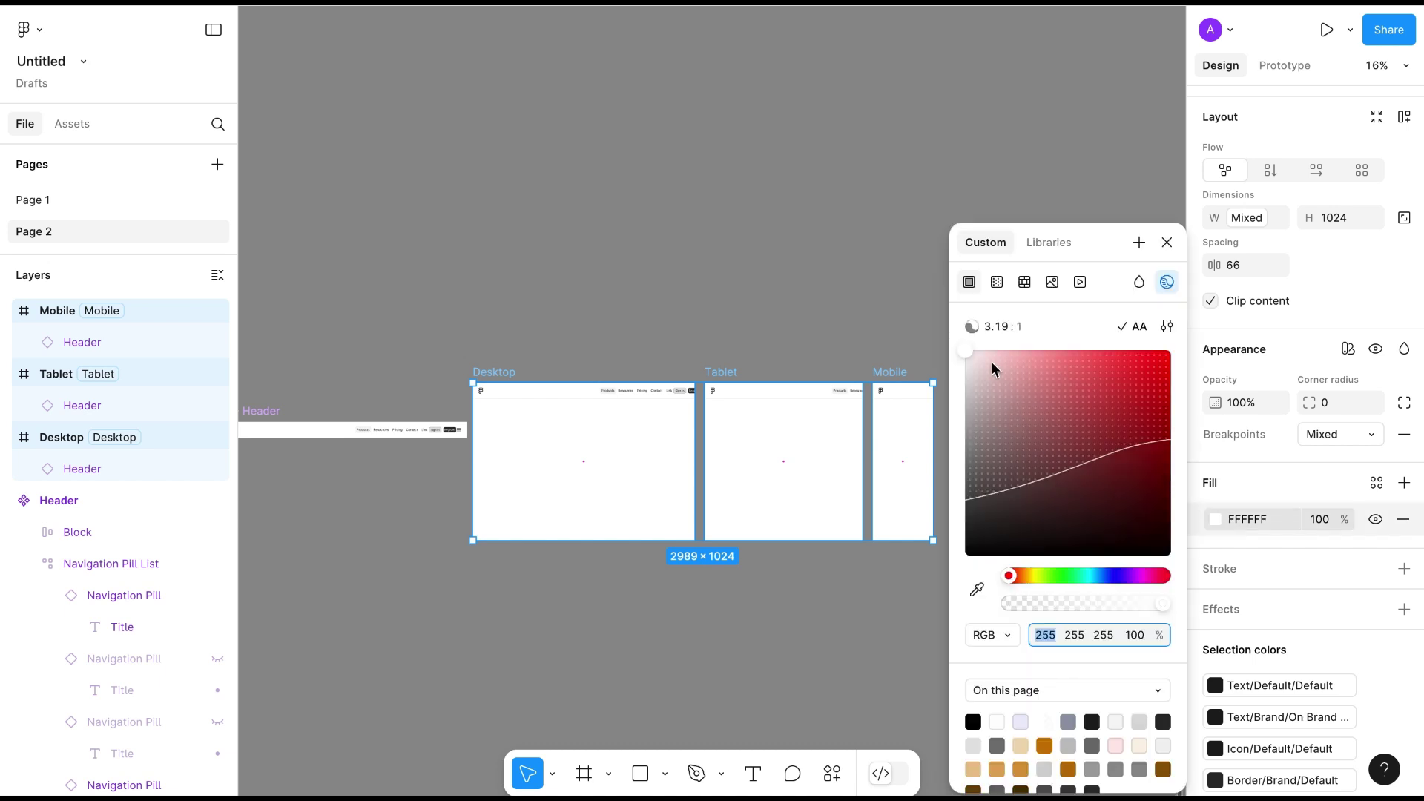
{"action": "left_click_drag", "start_coordinate": [974, 348], "coordinate": [974, 354]}
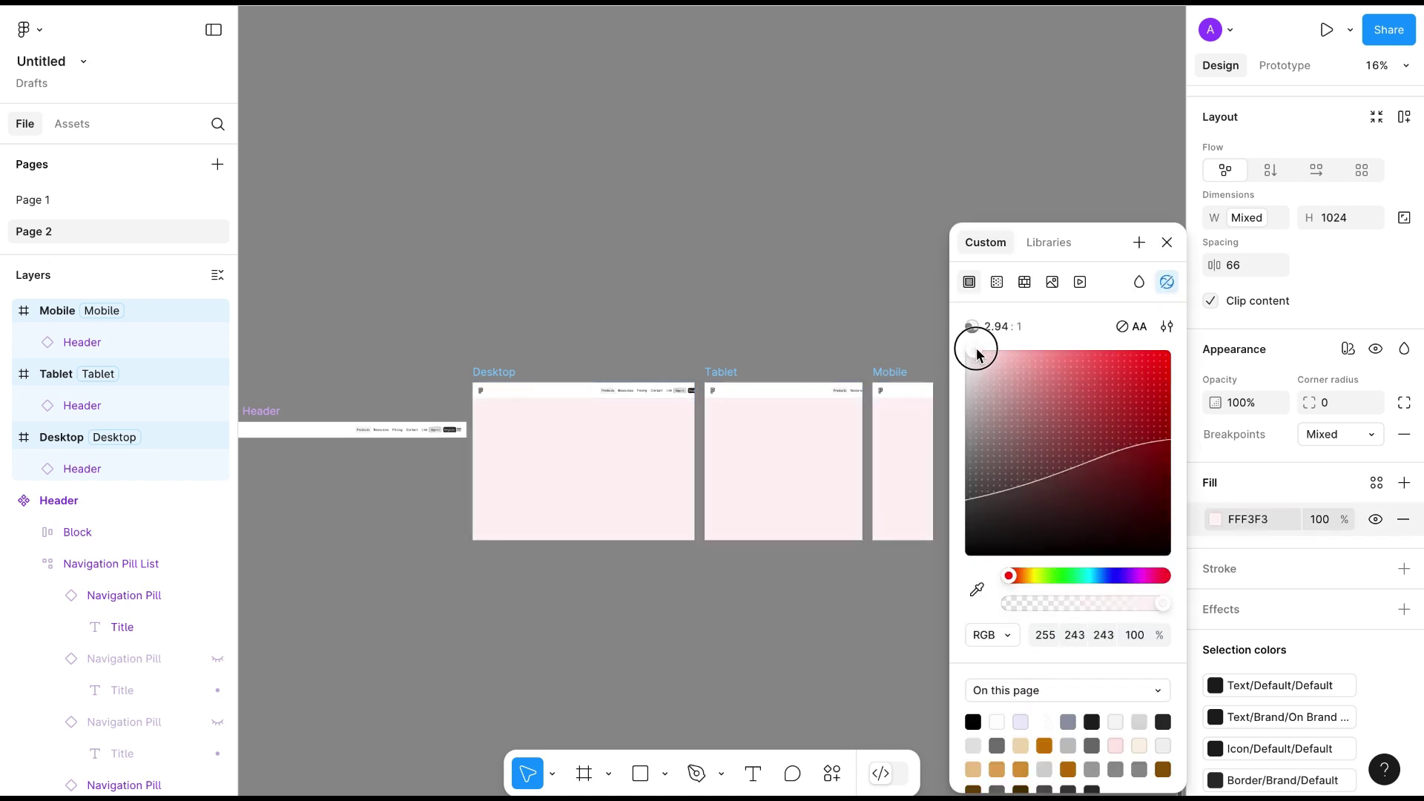
{"action": "left_click", "coordinate": [719, 321]}
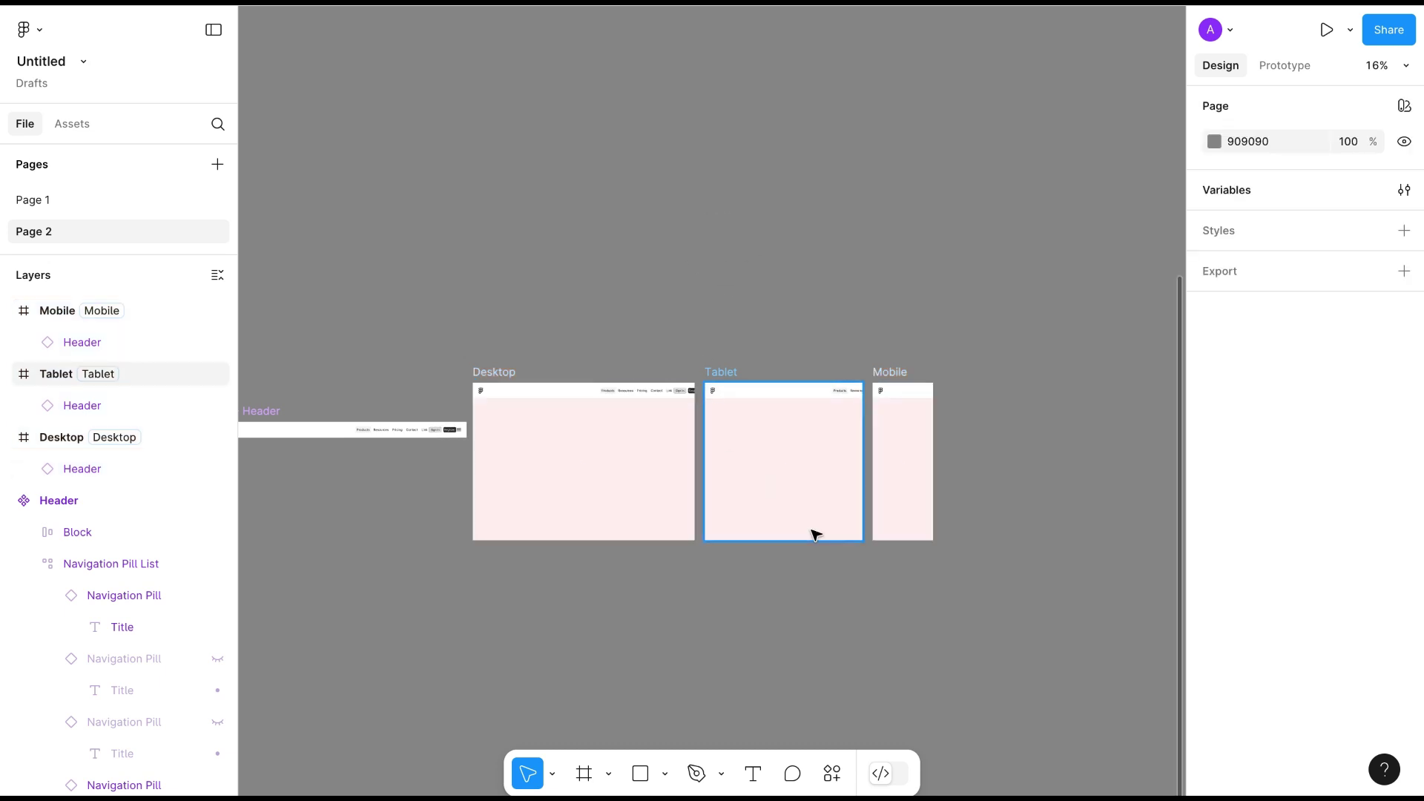
{"action": "scroll", "coordinate": [812, 535], "scroll_direction": "up", "scroll_amount": 2}
{"action": "scroll", "coordinate": [812, 535], "scroll_direction": "up", "scroll_amount": 3}
{"action": "scroll", "coordinate": [812, 535], "scroll_direction": "left", "scroll_amount": 3}
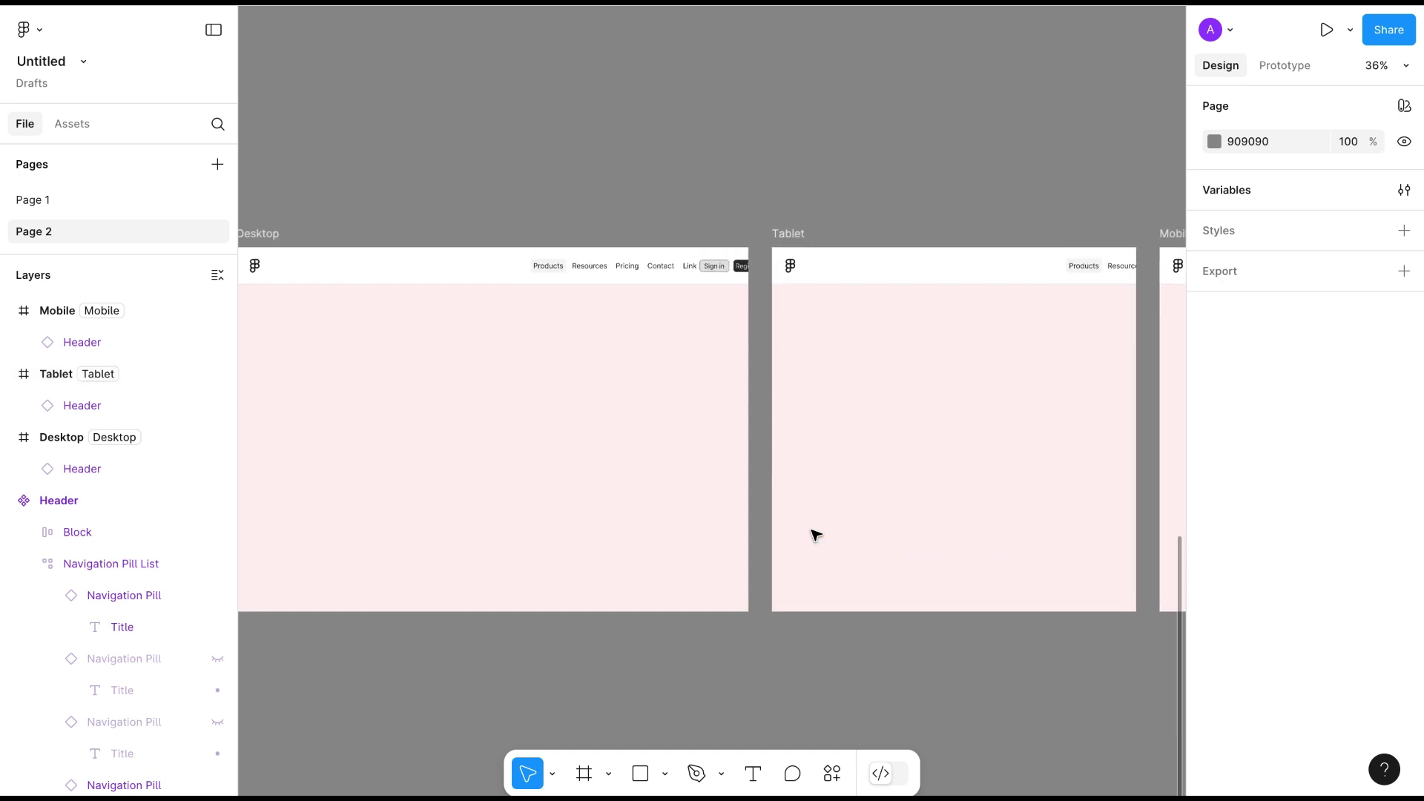
{"action": "scroll", "coordinate": [813, 535], "scroll_direction": "left", "scroll_amount": 2}
Bind the Desktop header's width to the Breakpoints Width variable (1440).
{"action": "key", "text": "shift+2"}
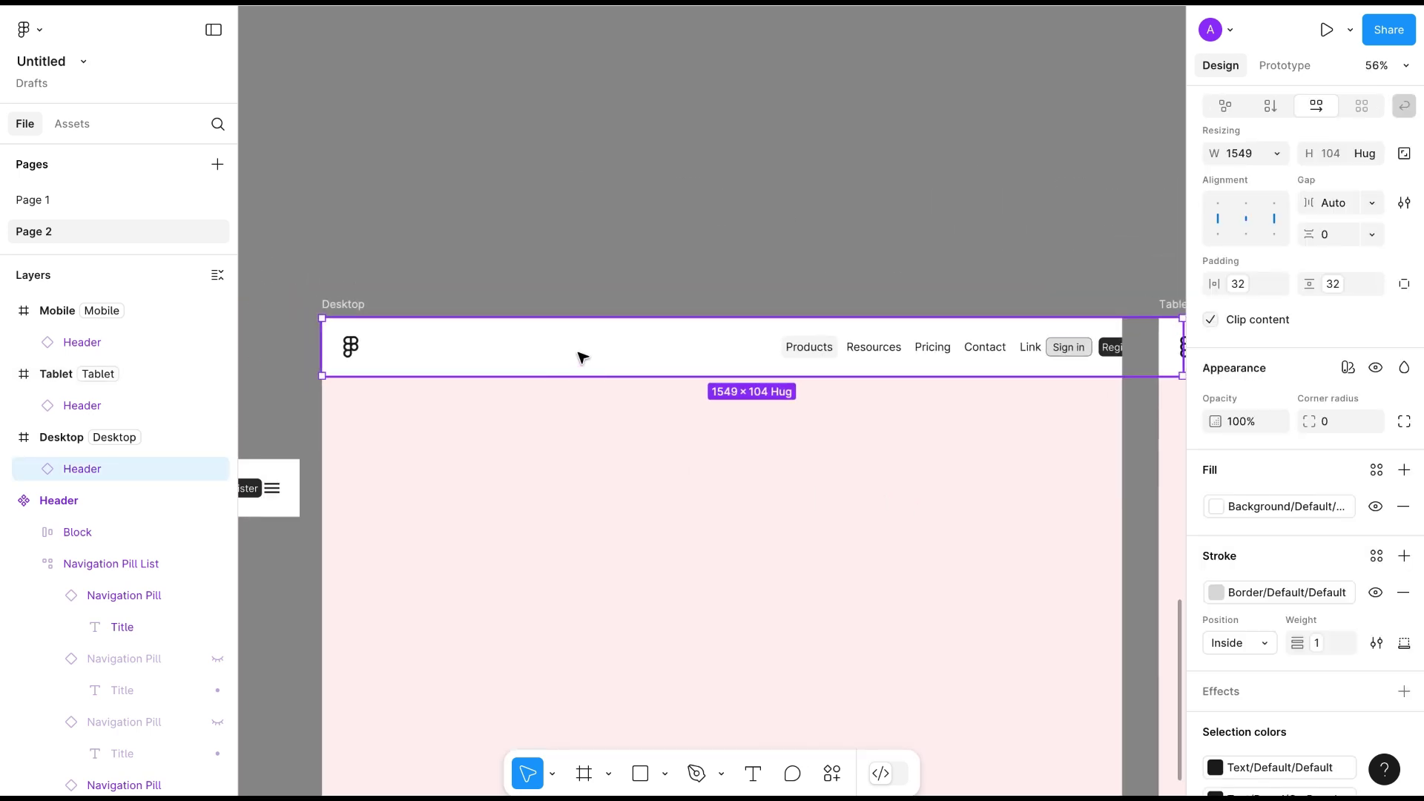
{"action": "scroll", "coordinate": [1259, 467], "scroll_direction": "up", "scroll_amount": 3}
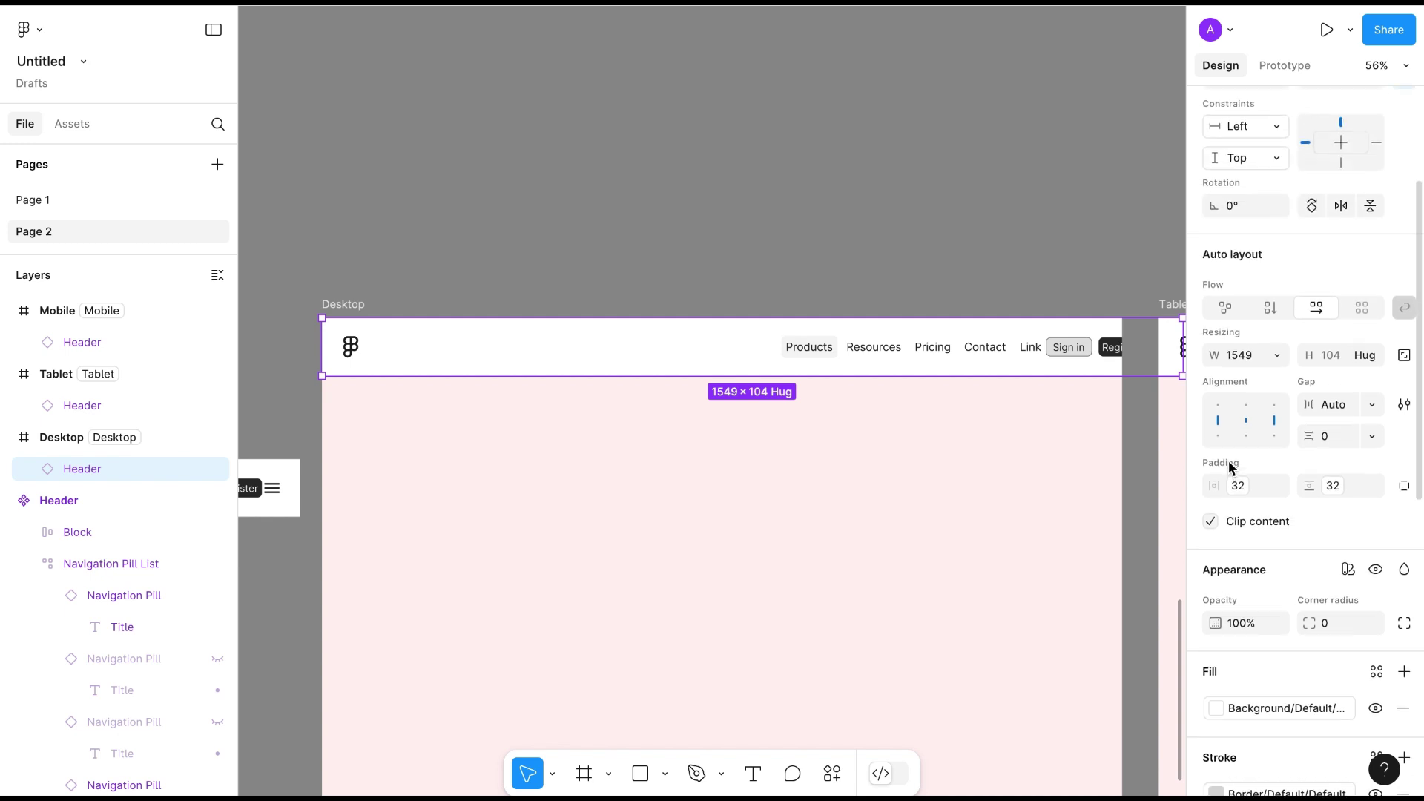
{"action": "left_click", "coordinate": [1278, 356]}
{"action": "left_click", "coordinate": [1288, 495]}
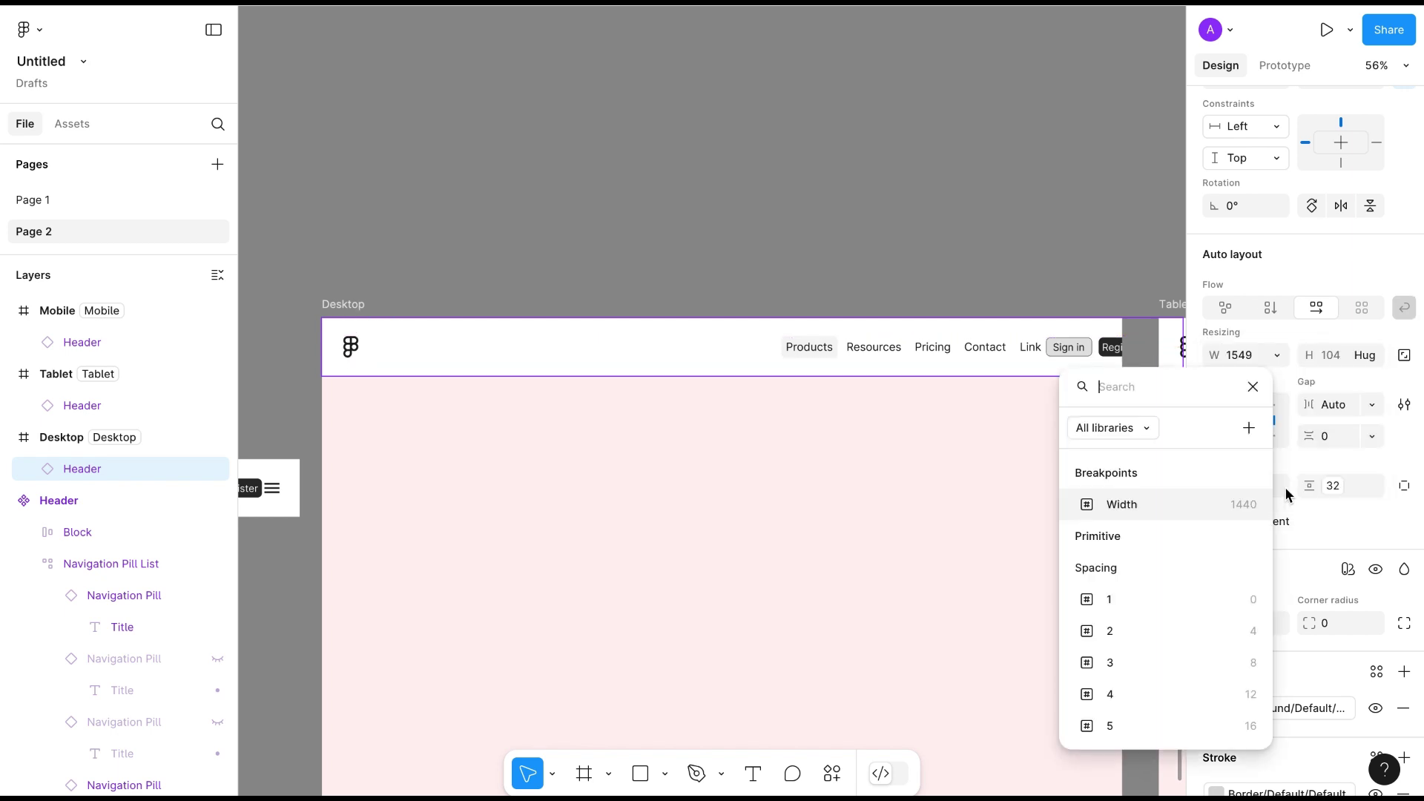
{"action": "left_click", "coordinate": [1124, 505]}
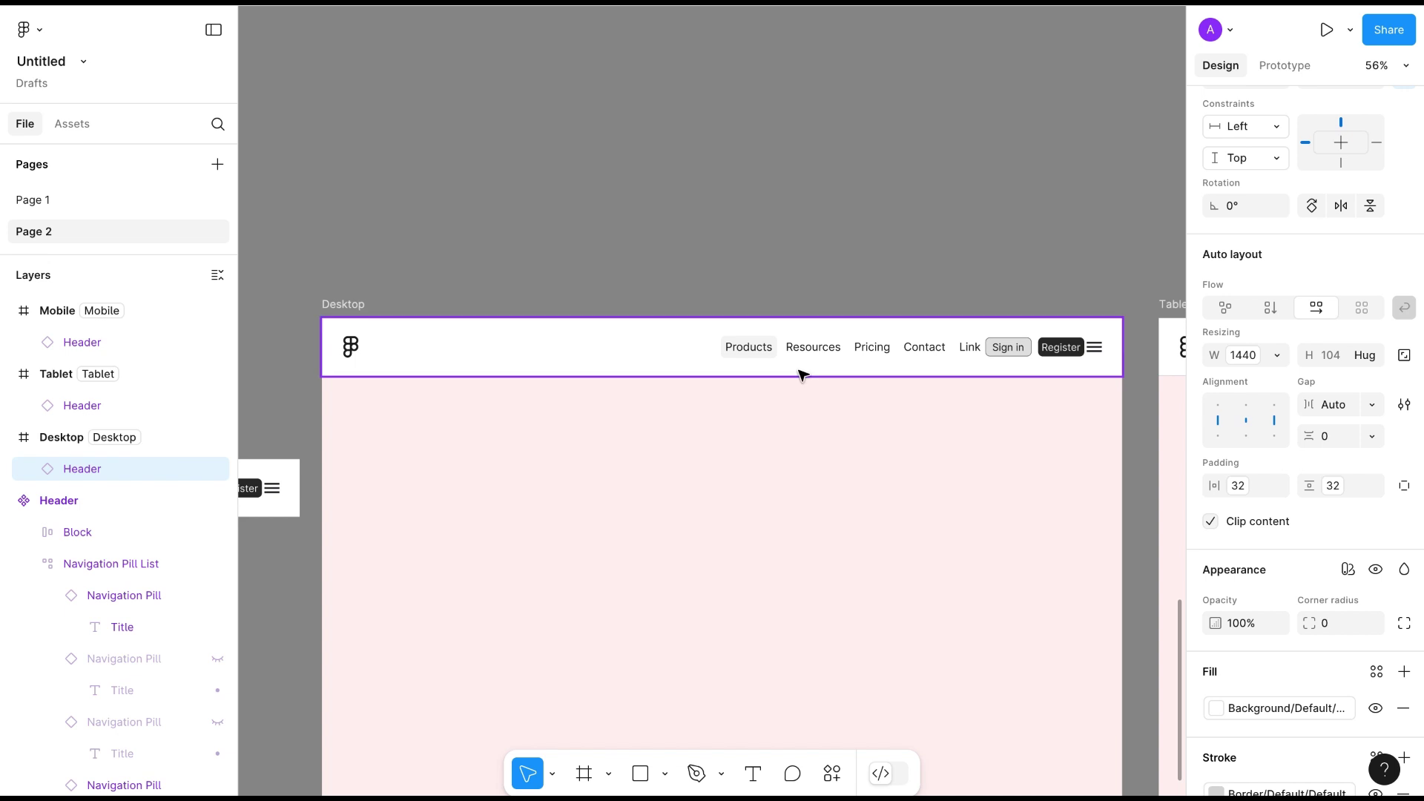
{"action": "scroll", "coordinate": [853, 436], "scroll_direction": "right", "scroll_amount": 3}
{"action": "scroll", "coordinate": [676, 437], "scroll_direction": "left", "scroll_amount": 3}
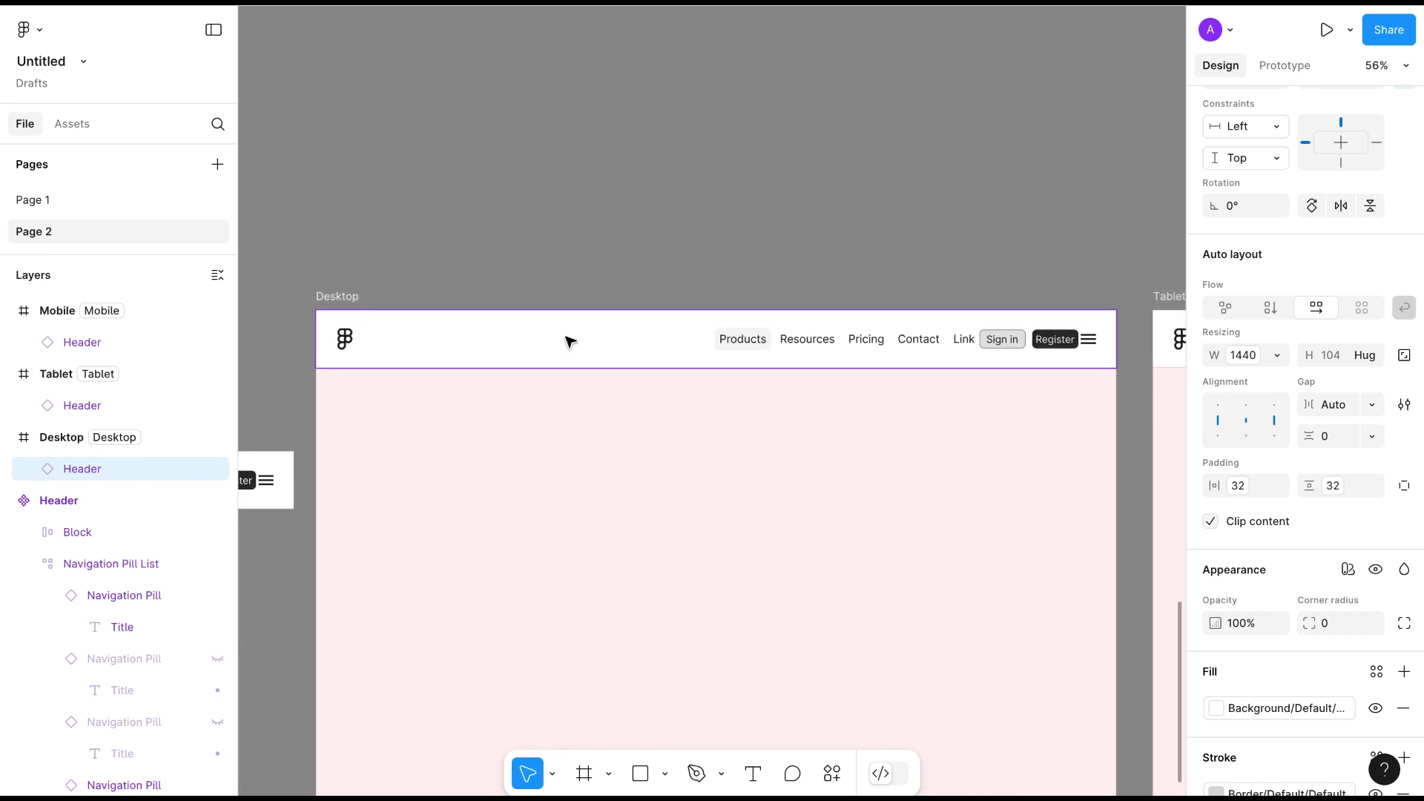
{"action": "scroll", "coordinate": [672, 424], "scroll_direction": "right", "scroll_amount": 3}
{"action": "scroll", "coordinate": [671, 424], "scroll_direction": "right", "scroll_amount": 2}
{"action": "scroll", "coordinate": [673, 426], "scroll_direction": "right", "scroll_amount": 4}
{"action": "scroll", "coordinate": [674, 427], "scroll_direction": "right", "scroll_amount": 3}
Bind the Tablet header's width to Breakpoints Width, making it 1024 wide.
{"action": "left_click", "coordinate": [695, 302]}
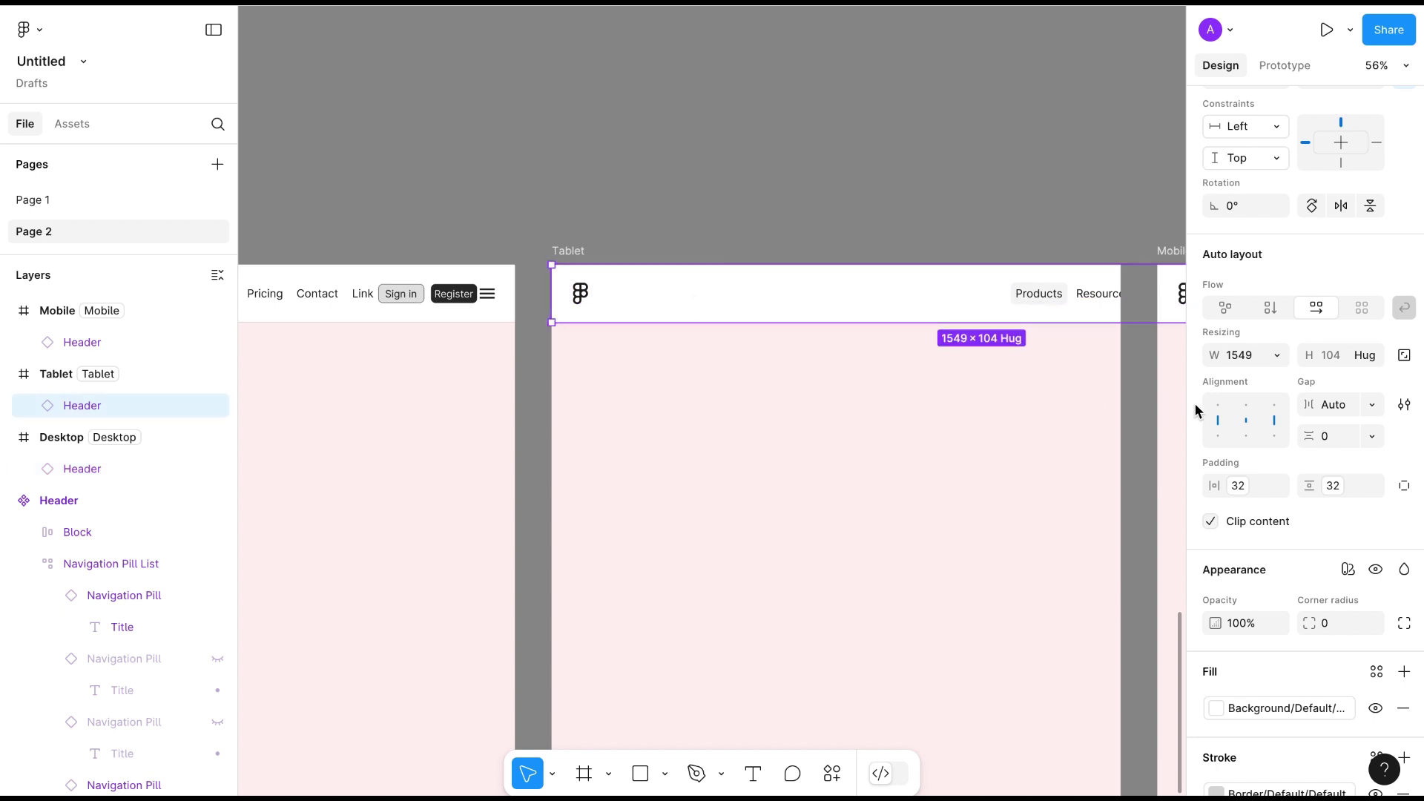
{"action": "left_click", "coordinate": [1276, 356]}
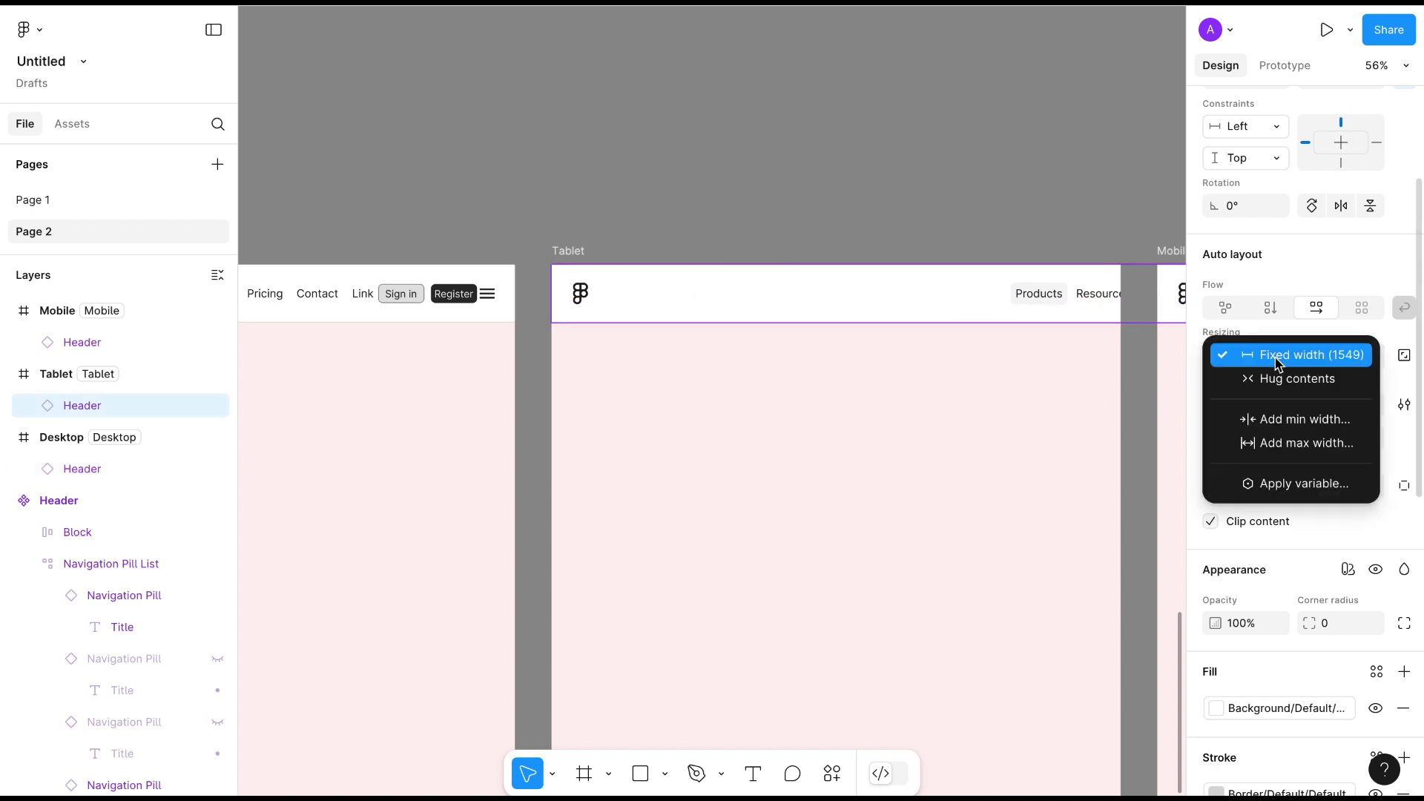
{"action": "left_click", "coordinate": [1275, 488]}
{"action": "left_click", "coordinate": [1122, 504]}
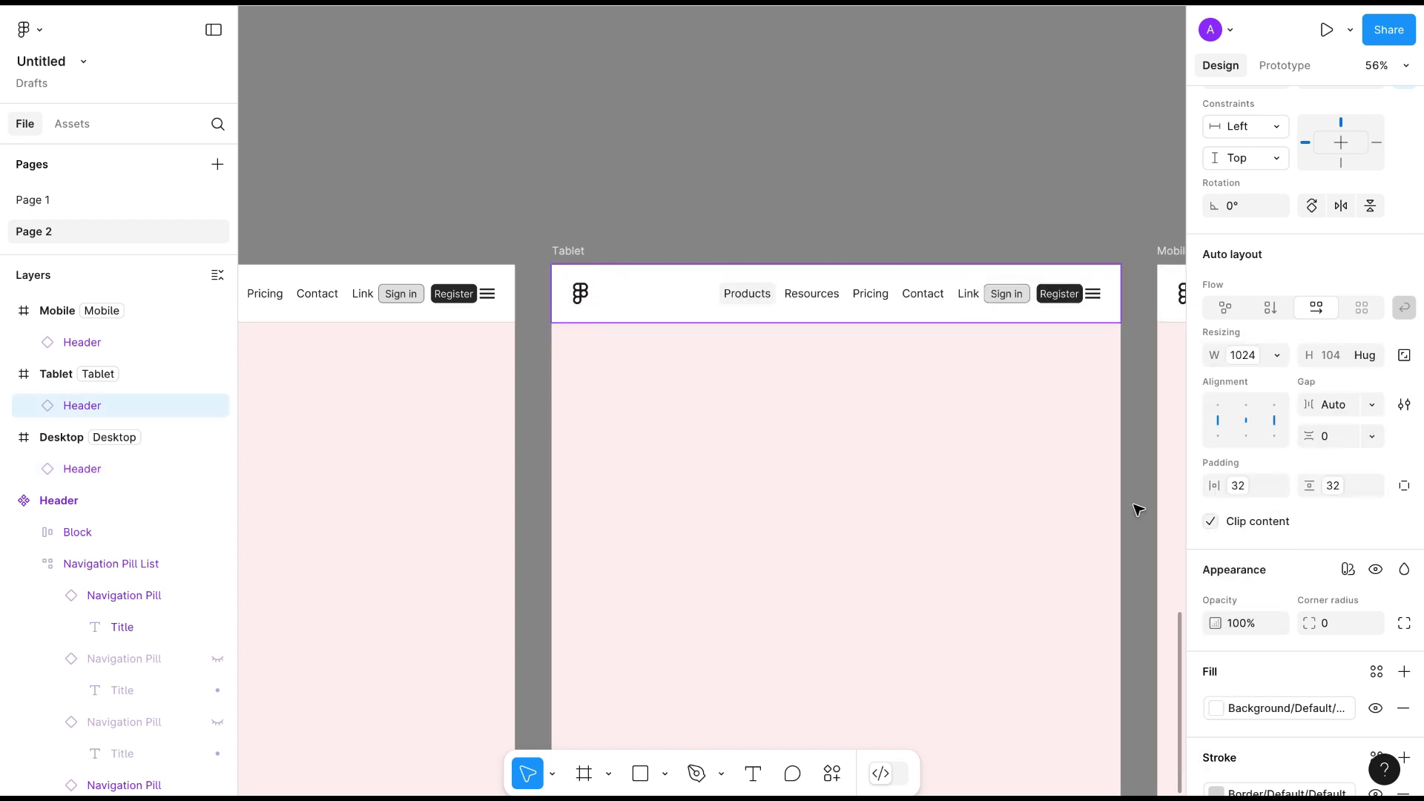
{"action": "scroll", "coordinate": [1113, 506], "scroll_direction": "right", "scroll_amount": 3}
{"action": "scroll", "coordinate": [1006, 463], "scroll_direction": "right", "scroll_amount": 3}
Bind the Mobile header's width to Breakpoints Width, shrinking it to 393.
{"action": "left_click", "coordinate": [819, 290]}
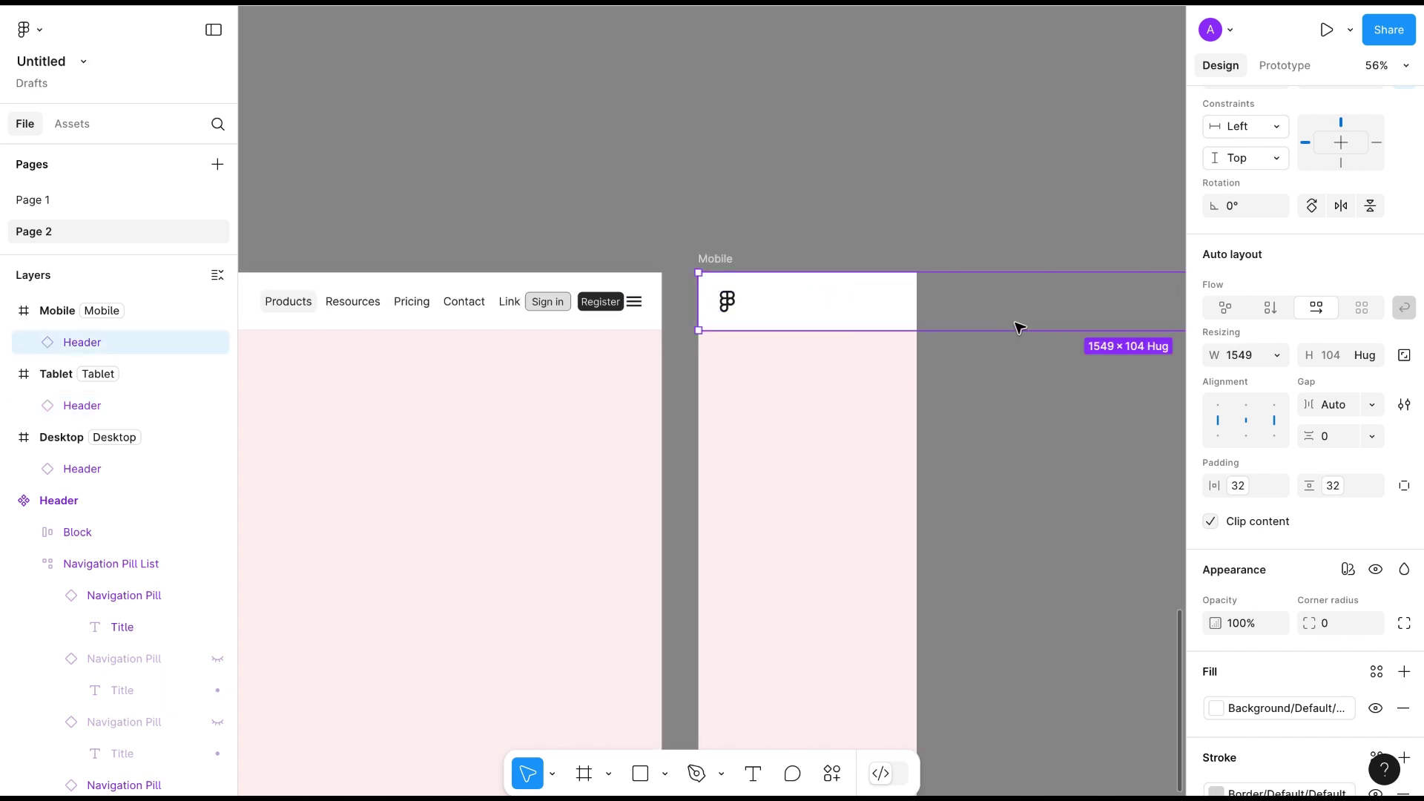
{"action": "left_click", "coordinate": [1279, 358]}
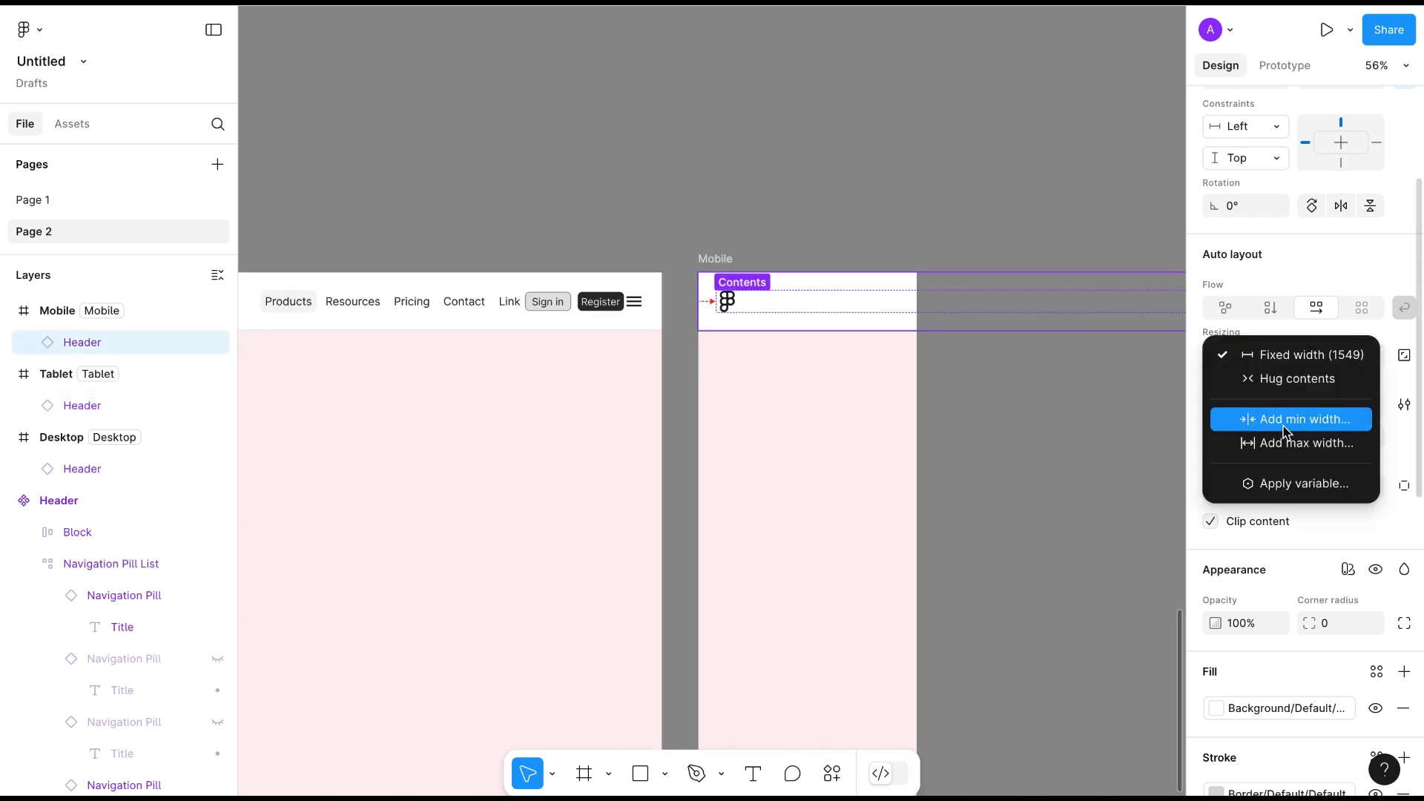
{"action": "left_click", "coordinate": [1285, 486]}
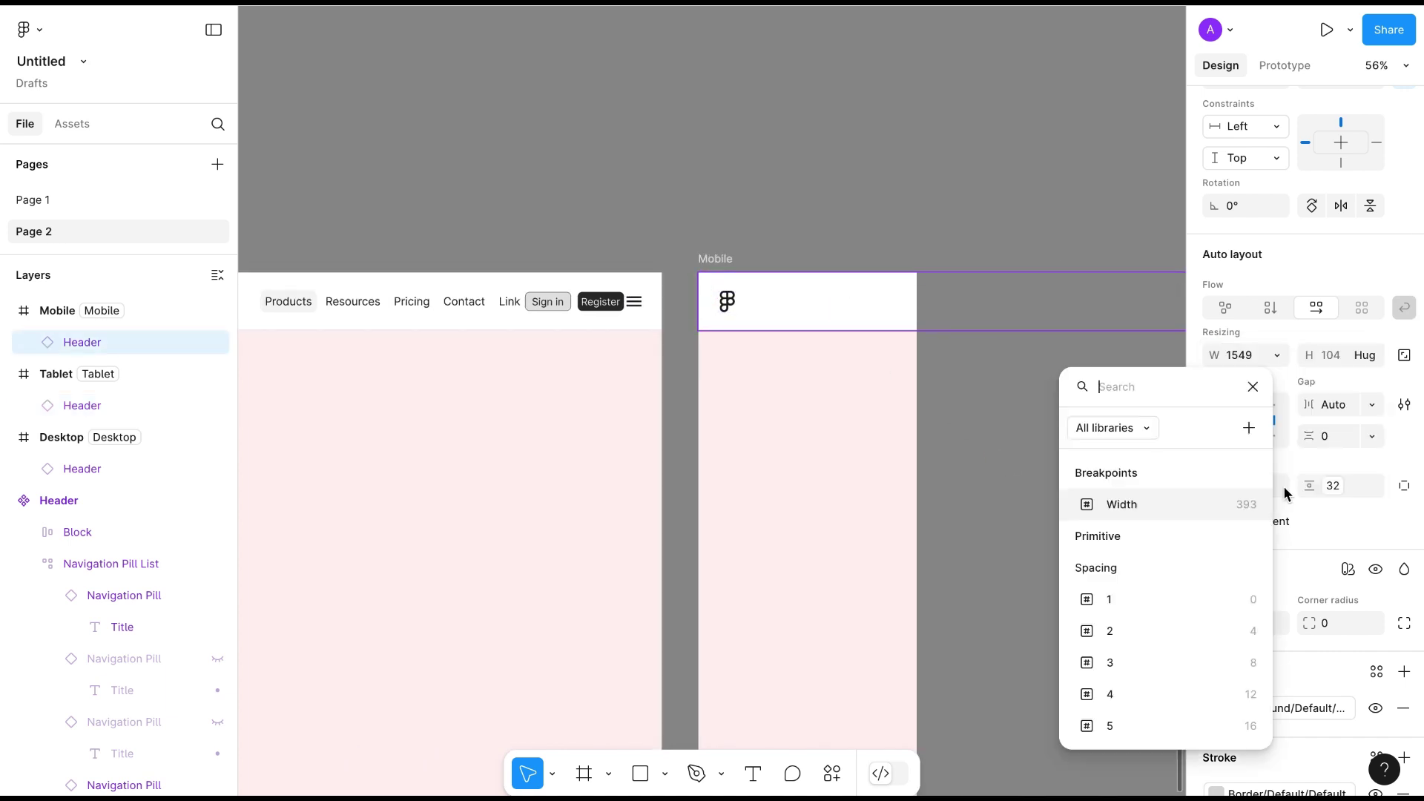
{"action": "left_click", "coordinate": [1124, 506]}
{"action": "scroll", "coordinate": [785, 538], "scroll_direction": "left", "scroll_amount": 3}
{"action": "scroll", "coordinate": [786, 540], "scroll_direction": "left", "scroll_amount": 1}
{"action": "scroll", "coordinate": [786, 540], "scroll_direction": "left", "scroll_amount": 2}
{"action": "scroll", "coordinate": [785, 540], "scroll_direction": "left", "scroll_amount": 3}
{"action": "scroll", "coordinate": [786, 540], "scroll_direction": "left", "scroll_amount": 2}
{"action": "scroll", "coordinate": [785, 540], "scroll_direction": "left", "scroll_amount": 2}
{"action": "scroll", "coordinate": [787, 540], "scroll_direction": "right", "scroll_amount": 5}
{"action": "scroll", "coordinate": [786, 539], "scroll_direction": "left", "scroll_amount": 2}
{"action": "scroll", "coordinate": [785, 540], "scroll_direction": "down", "scroll_amount": 1}
{"action": "scroll", "coordinate": [786, 540], "scroll_direction": "left", "scroll_amount": 4}
{"action": "scroll", "coordinate": [786, 541], "scroll_direction": "right", "scroll_amount": 7}
{"action": "scroll", "coordinate": [785, 540], "scroll_direction": "down", "scroll_amount": 1}
{"action": "scroll", "coordinate": [785, 540], "scroll_direction": "right", "scroll_amount": 1}
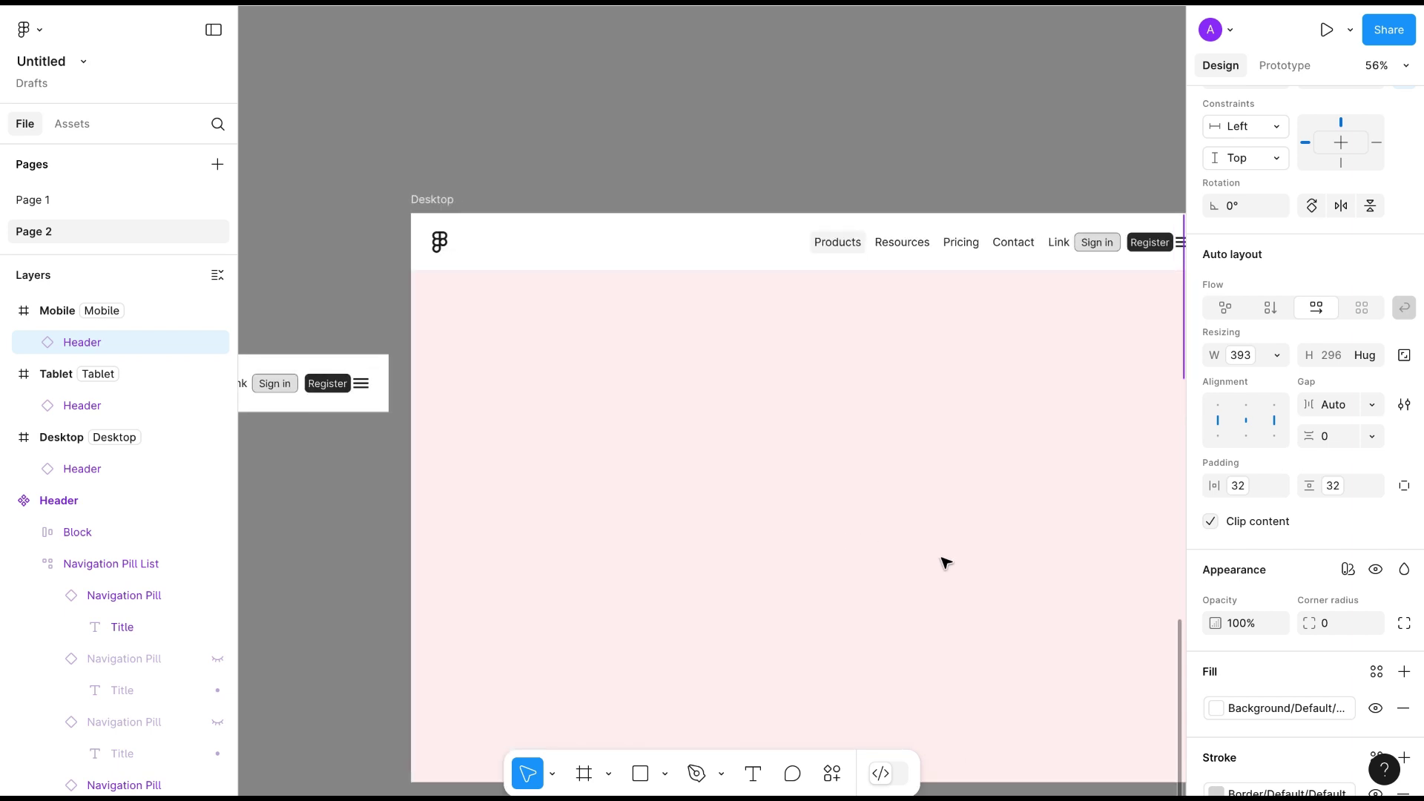
{"action": "scroll", "coordinate": [946, 562], "scroll_direction": "left", "scroll_amount": 2}
{"action": "scroll", "coordinate": [946, 563], "scroll_direction": "left", "scroll_amount": 5}
{"action": "scroll", "coordinate": [946, 562], "scroll_direction": "right", "scroll_amount": 15}
{"action": "scroll", "coordinate": [946, 562], "scroll_direction": "down", "scroll_amount": 1}
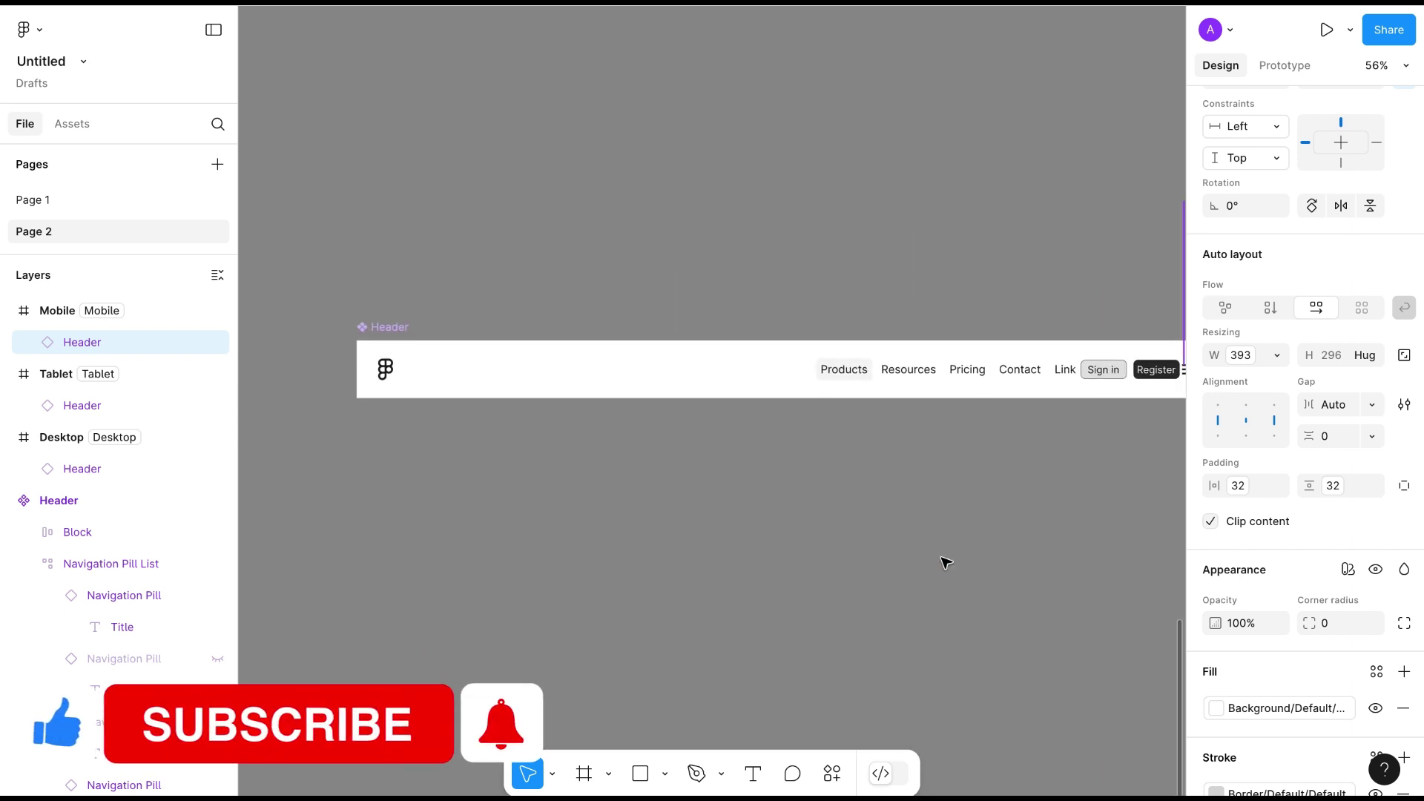
Bind the Header component's Navigation Pill List visibility to the Desktop nav variable.
{"action": "left_click", "coordinate": [566, 371]}
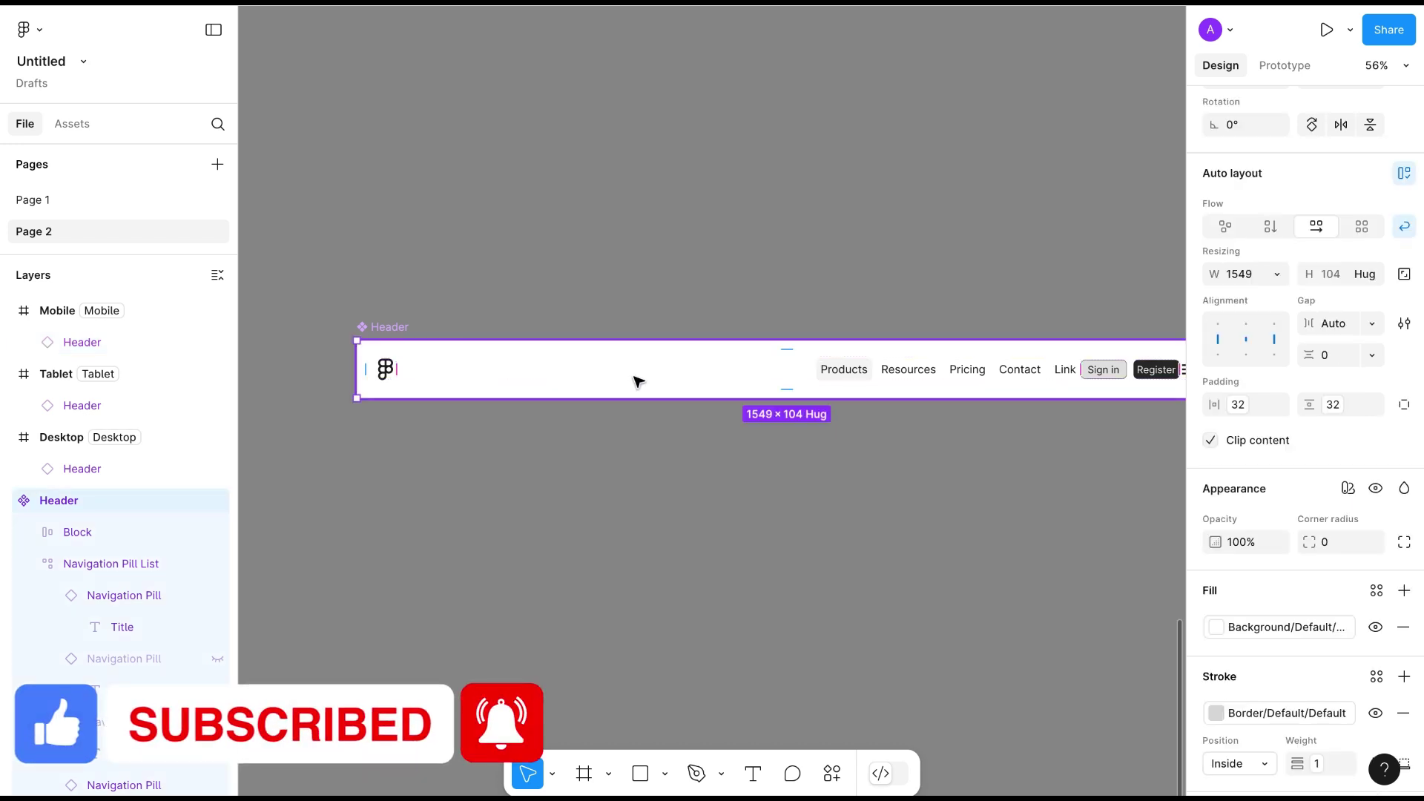
{"action": "key", "text": "Return"}
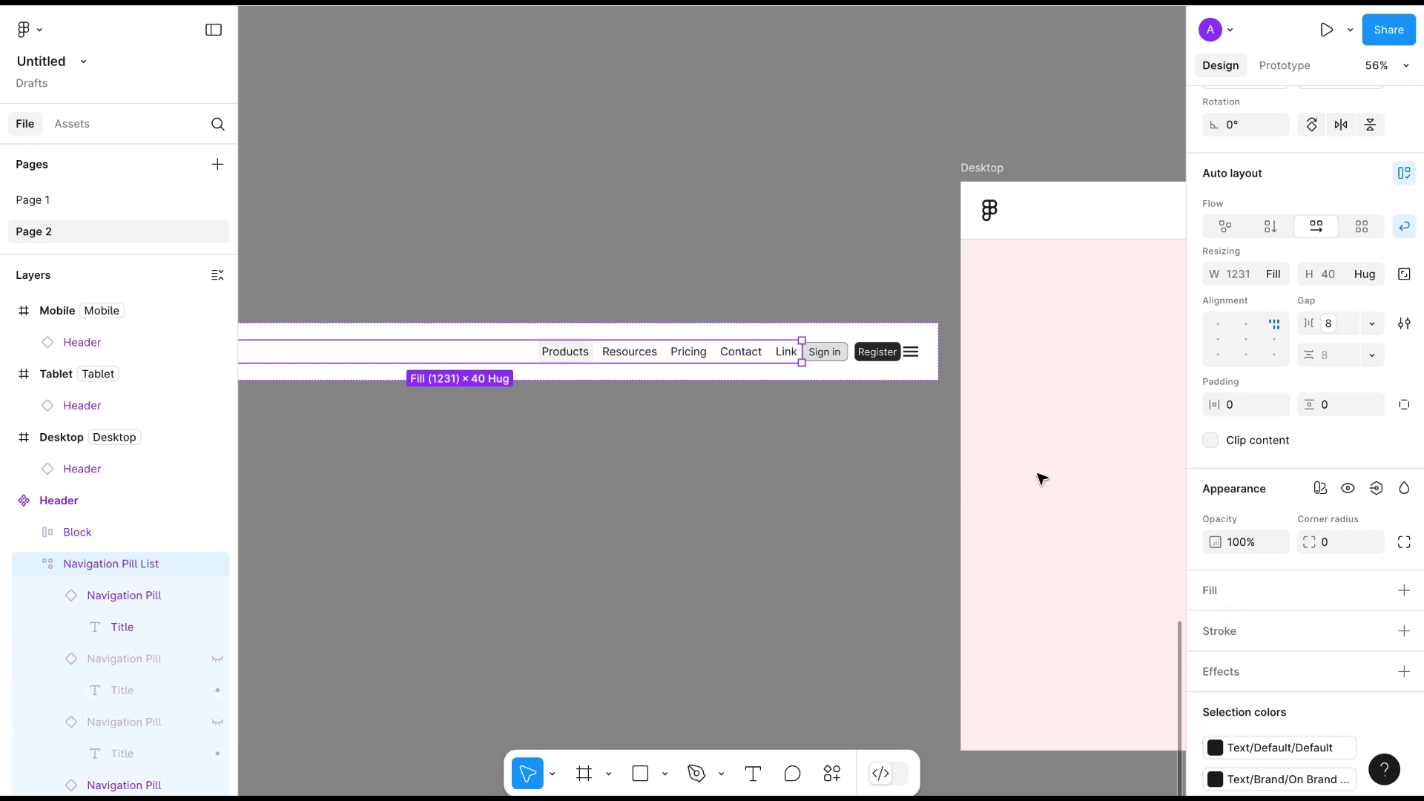
{"action": "scroll", "coordinate": [1041, 479], "scroll_direction": "right", "scroll_amount": 5}
{"action": "scroll", "coordinate": [1040, 478], "scroll_direction": "right", "scroll_amount": 4}
{"action": "scroll", "coordinate": [1040, 479], "scroll_direction": "down", "scroll_amount": 2}
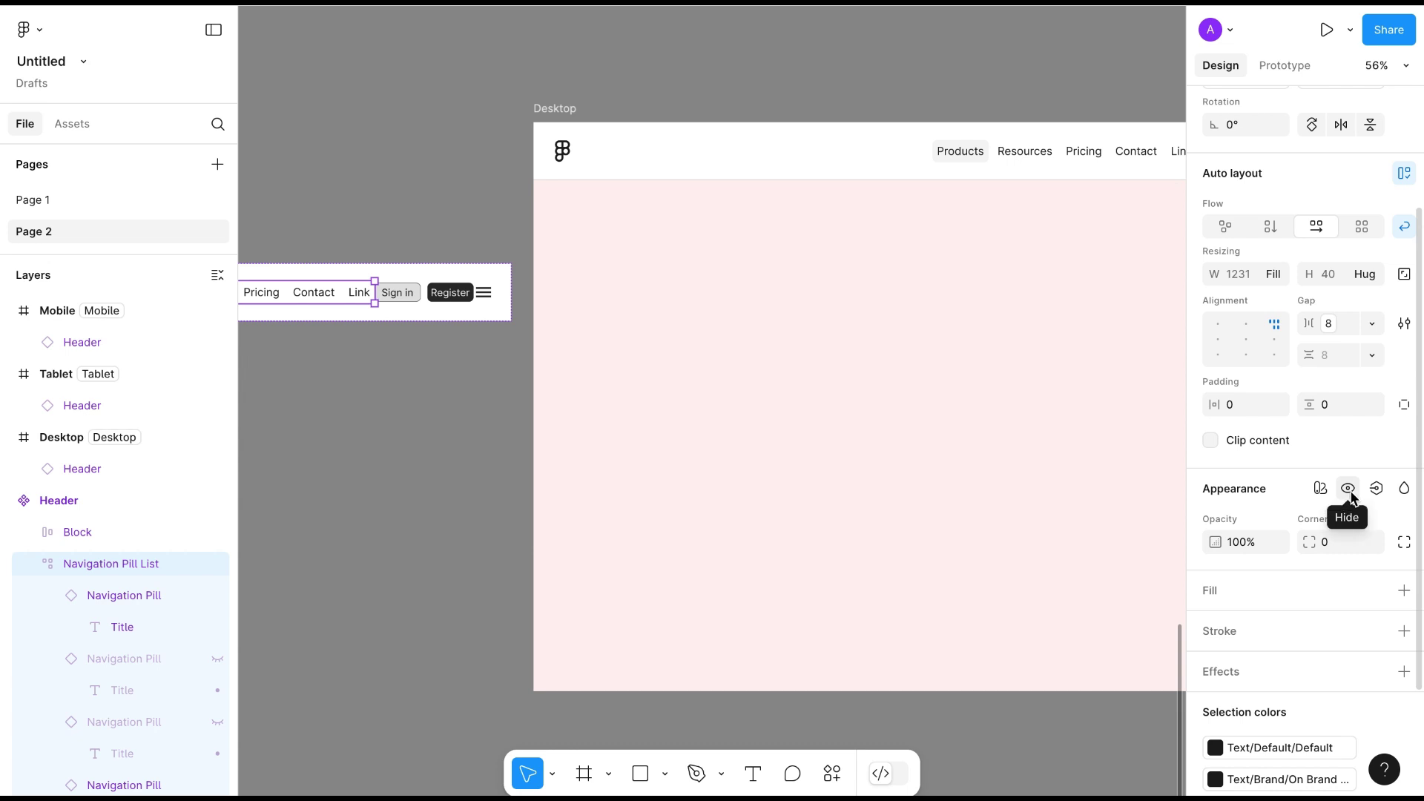
{"action": "left_click", "coordinate": [1349, 491]}
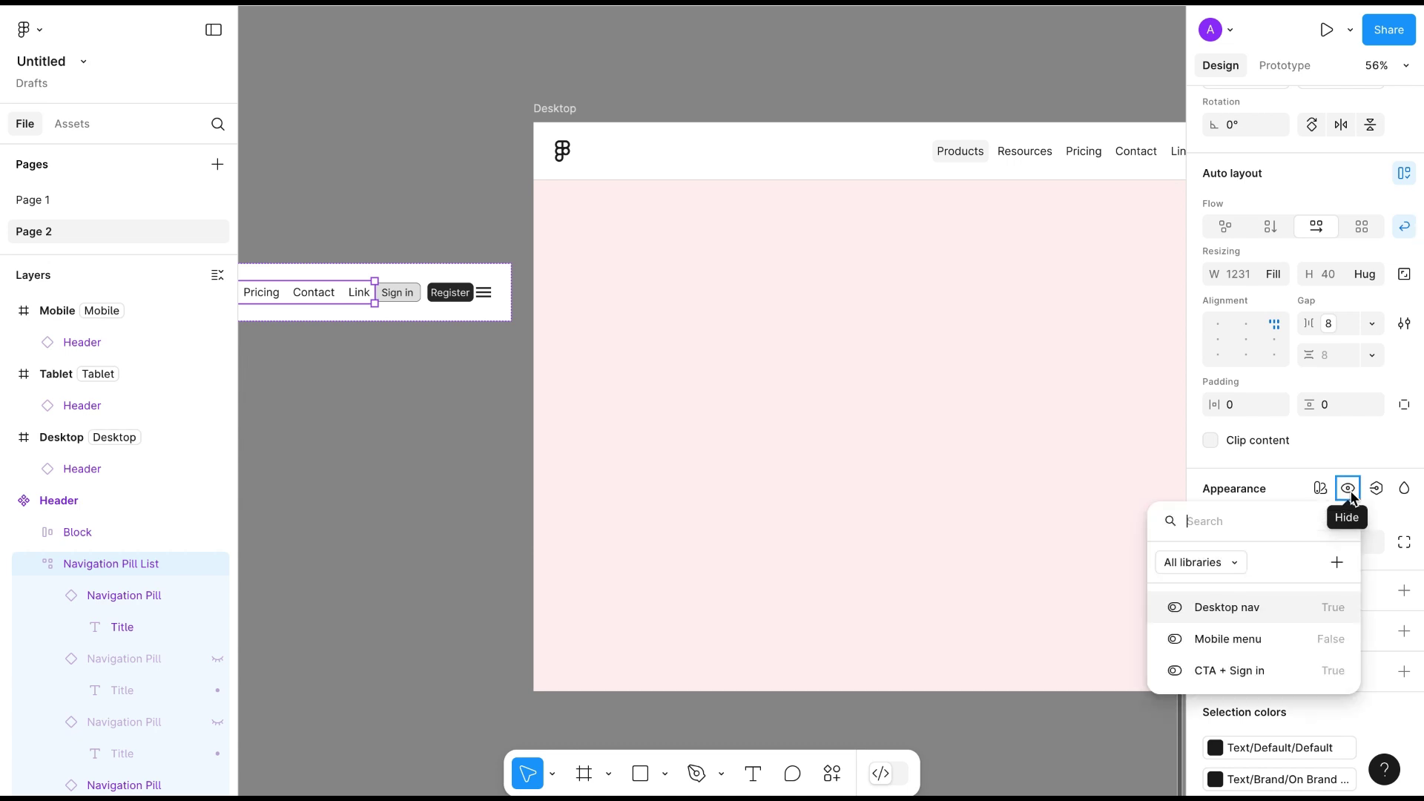
{"action": "left_click", "coordinate": [1228, 608]}
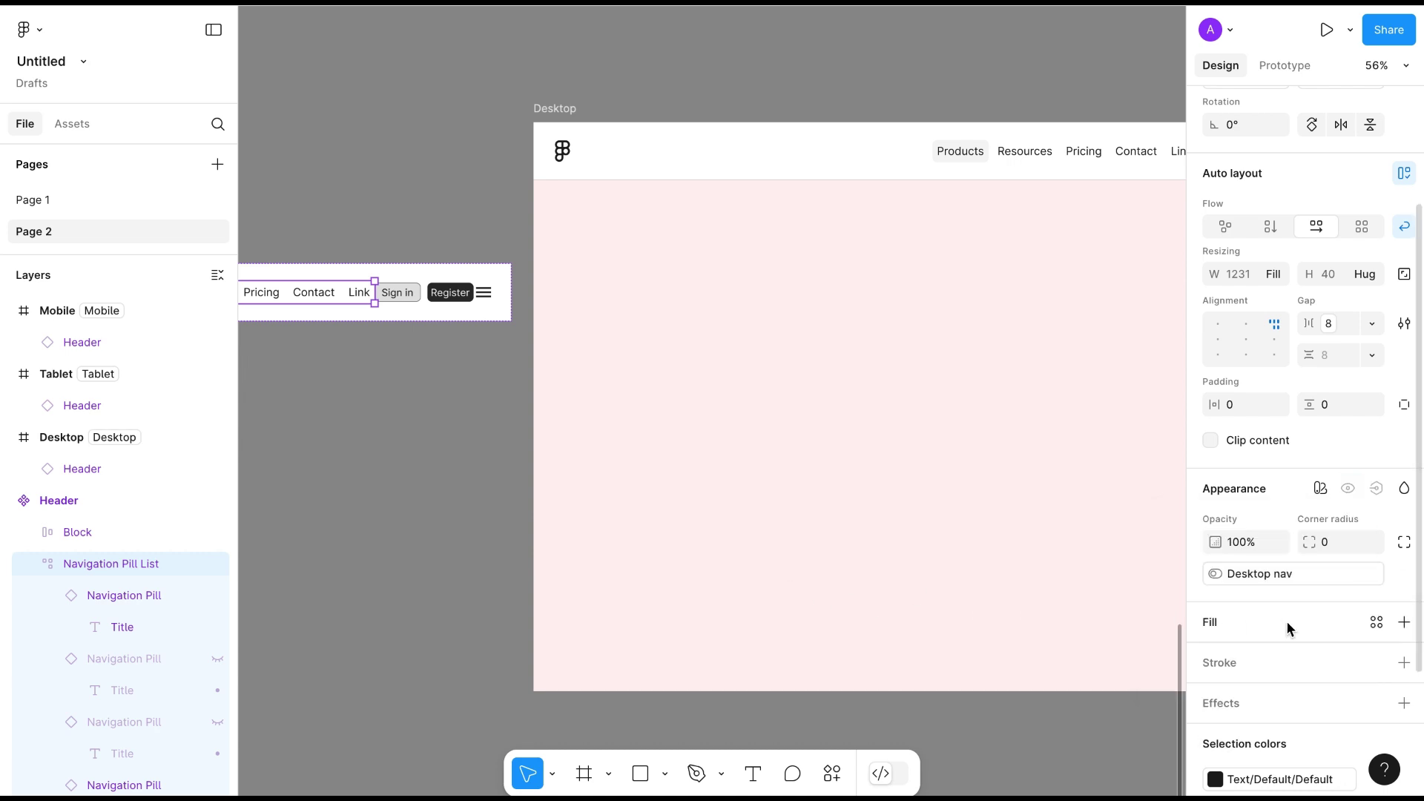
{"action": "scroll", "coordinate": [724, 561], "scroll_direction": "left", "scroll_amount": 2}
{"action": "scroll", "coordinate": [724, 561], "scroll_direction": "left", "scroll_amount": 2}
{"action": "scroll", "coordinate": [724, 562], "scroll_direction": "left", "scroll_amount": 4}
{"action": "scroll", "coordinate": [725, 561], "scroll_direction": "right", "scroll_amount": 6}
{"action": "scroll", "coordinate": [725, 561], "scroll_direction": "right", "scroll_amount": 8}
{"action": "scroll", "coordinate": [724, 561], "scroll_direction": "right", "scroll_amount": 3}
{"action": "scroll", "coordinate": [724, 545], "scroll_direction": "right", "scroll_amount": 2}
{"action": "scroll", "coordinate": [724, 532], "scroll_direction": "right", "scroll_amount": 5}
{"action": "scroll", "coordinate": [725, 533], "scroll_direction": "right", "scroll_amount": 1}
{"action": "scroll", "coordinate": [724, 532], "scroll_direction": "left", "scroll_amount": 2}
{"action": "scroll", "coordinate": [724, 532], "scroll_direction": "left", "scroll_amount": 3}
{"action": "scroll", "coordinate": [724, 532], "scroll_direction": "left", "scroll_amount": 5}
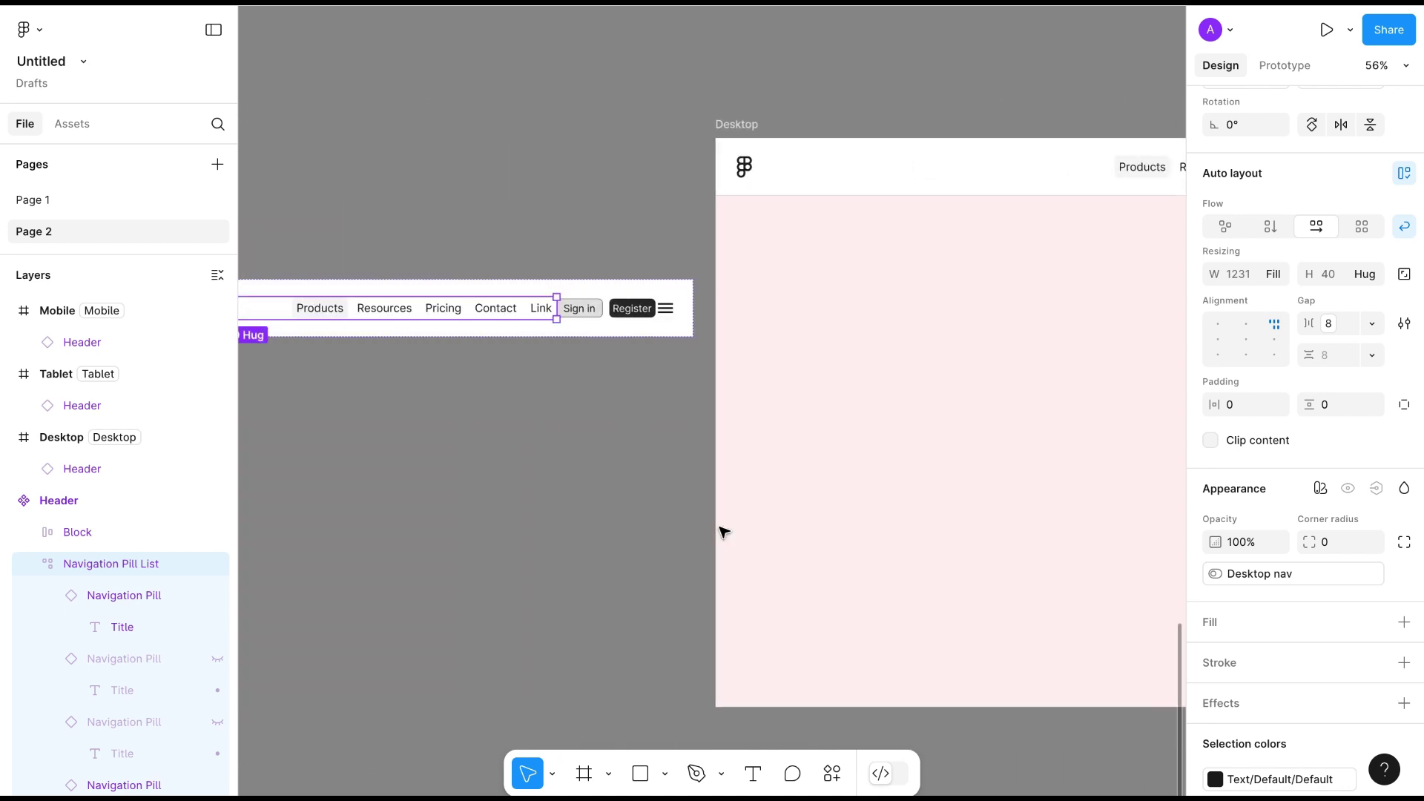
{"action": "scroll", "coordinate": [724, 531], "scroll_direction": "left", "scroll_amount": 2}
Bind the Header Auth group's visibility to CTA + Sign in, hiding it on Mobile.
{"action": "left_click", "coordinate": [751, 290]}
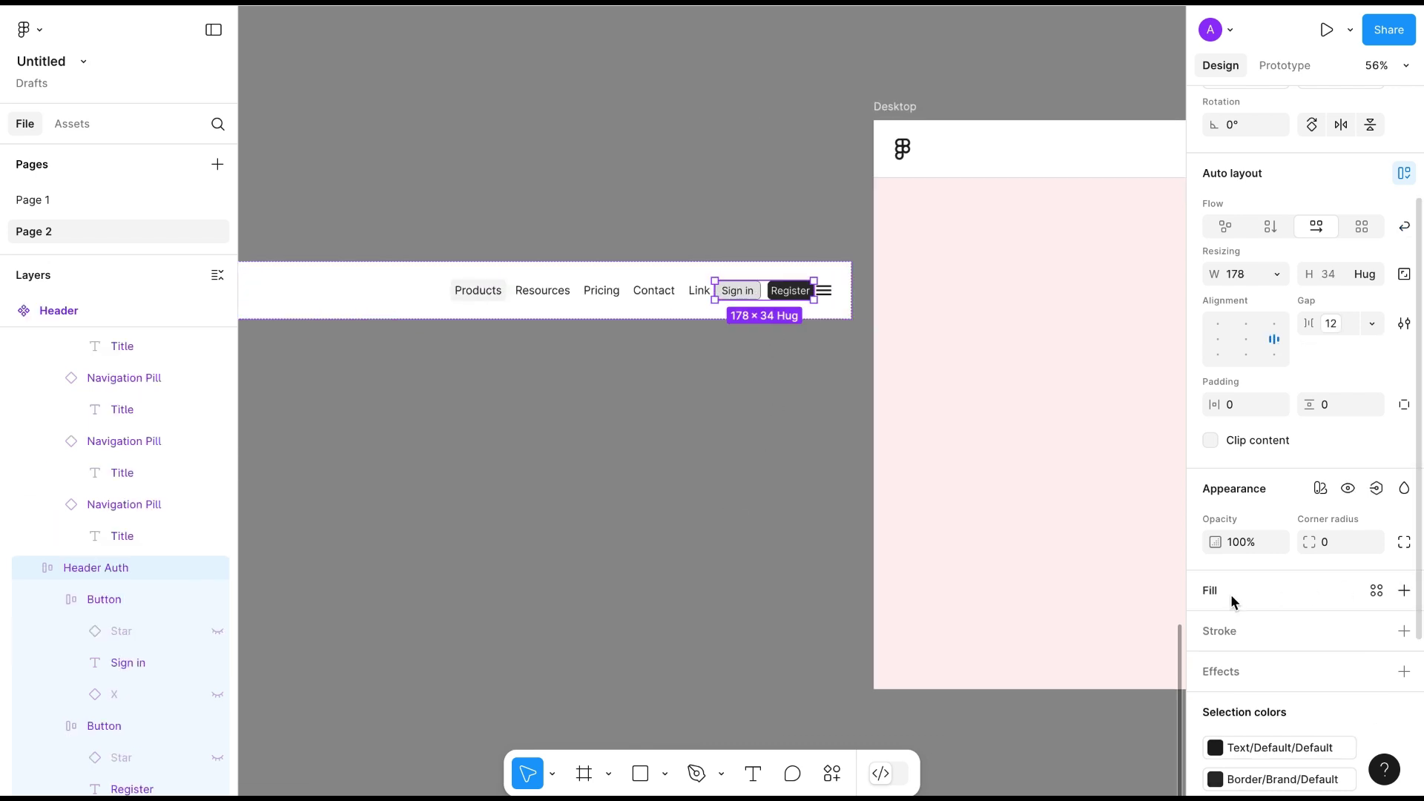
{"action": "scroll", "coordinate": [996, 549], "scroll_direction": "right", "scroll_amount": 2}
{"action": "scroll", "coordinate": [996, 550], "scroll_direction": "right", "scroll_amount": 2}
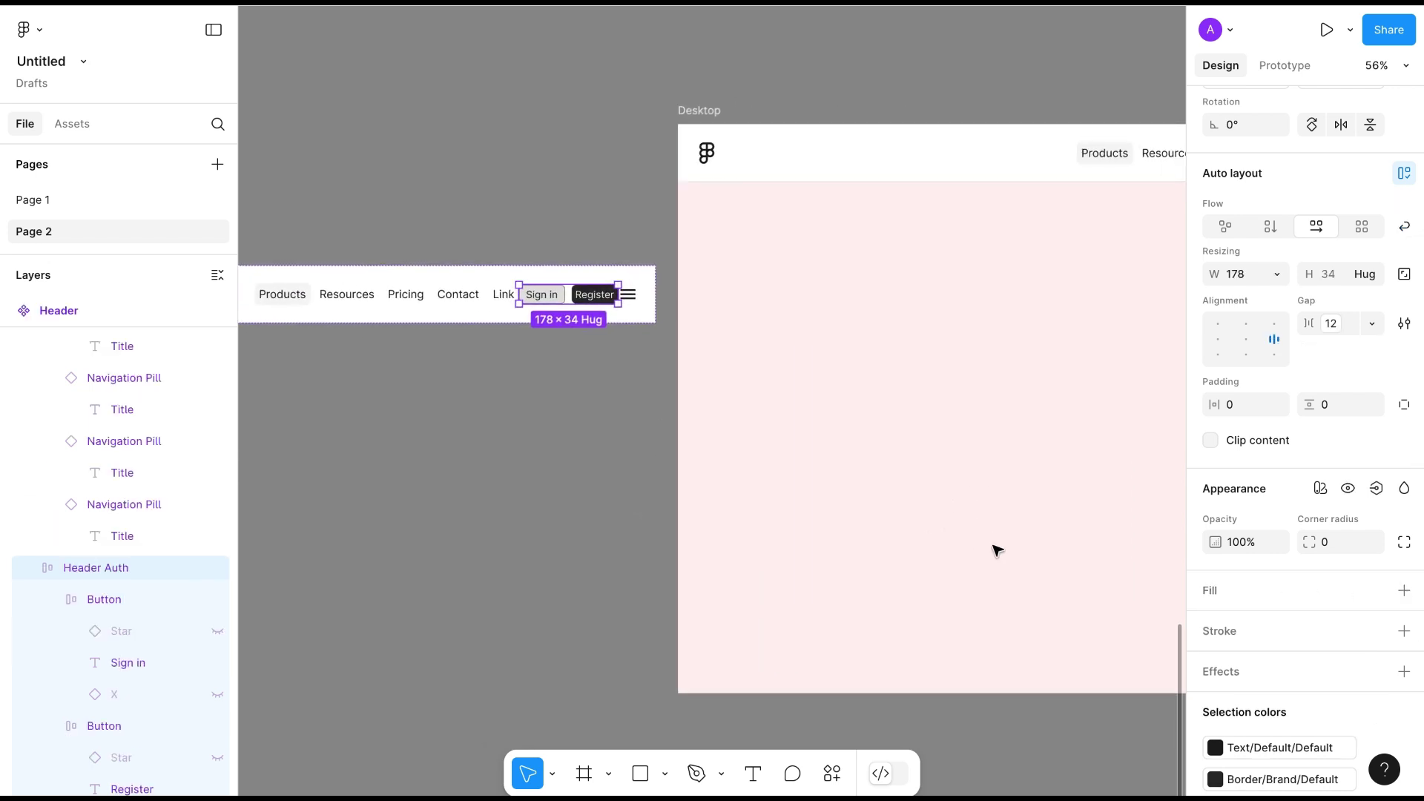
{"action": "left_click", "coordinate": [1347, 489]}
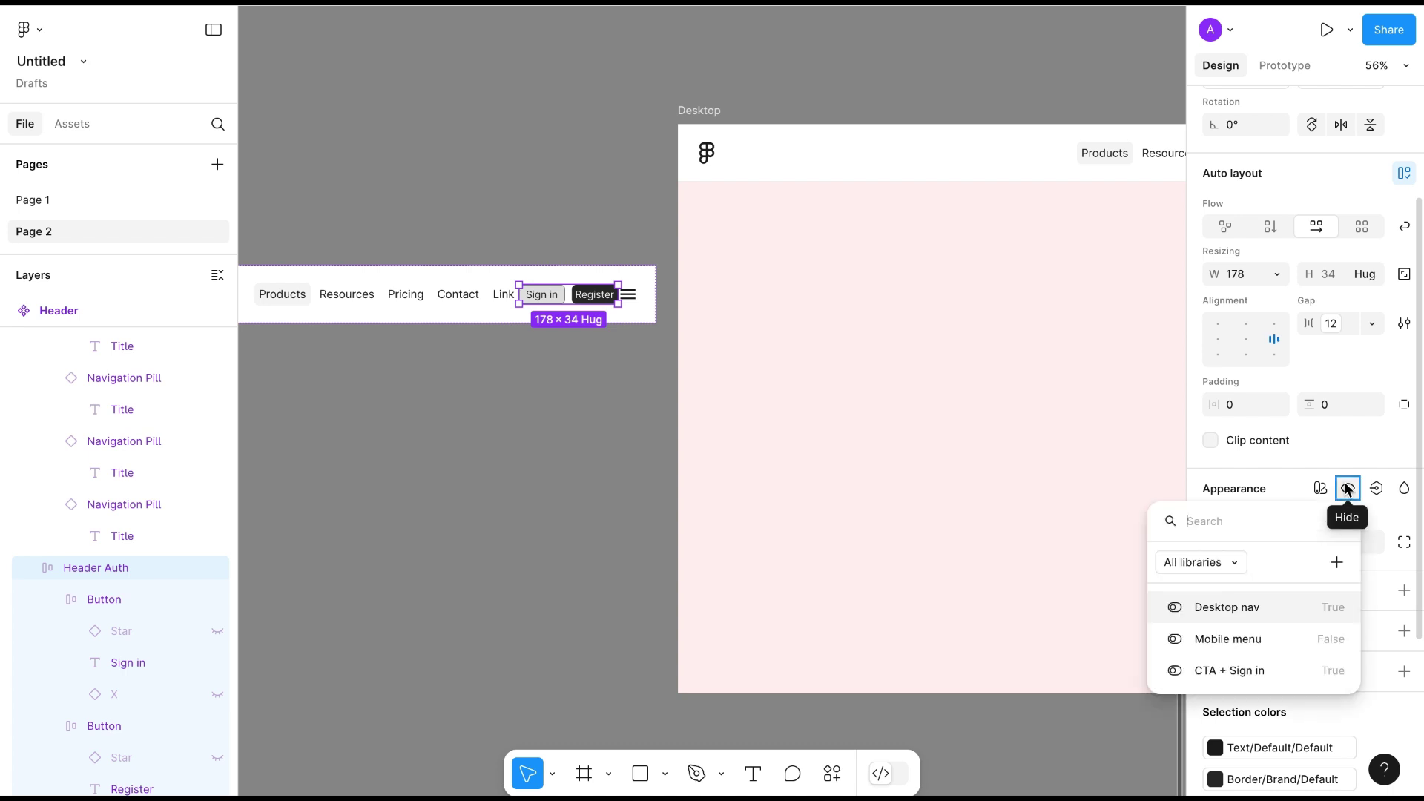
{"action": "left_click", "coordinate": [1218, 673]}
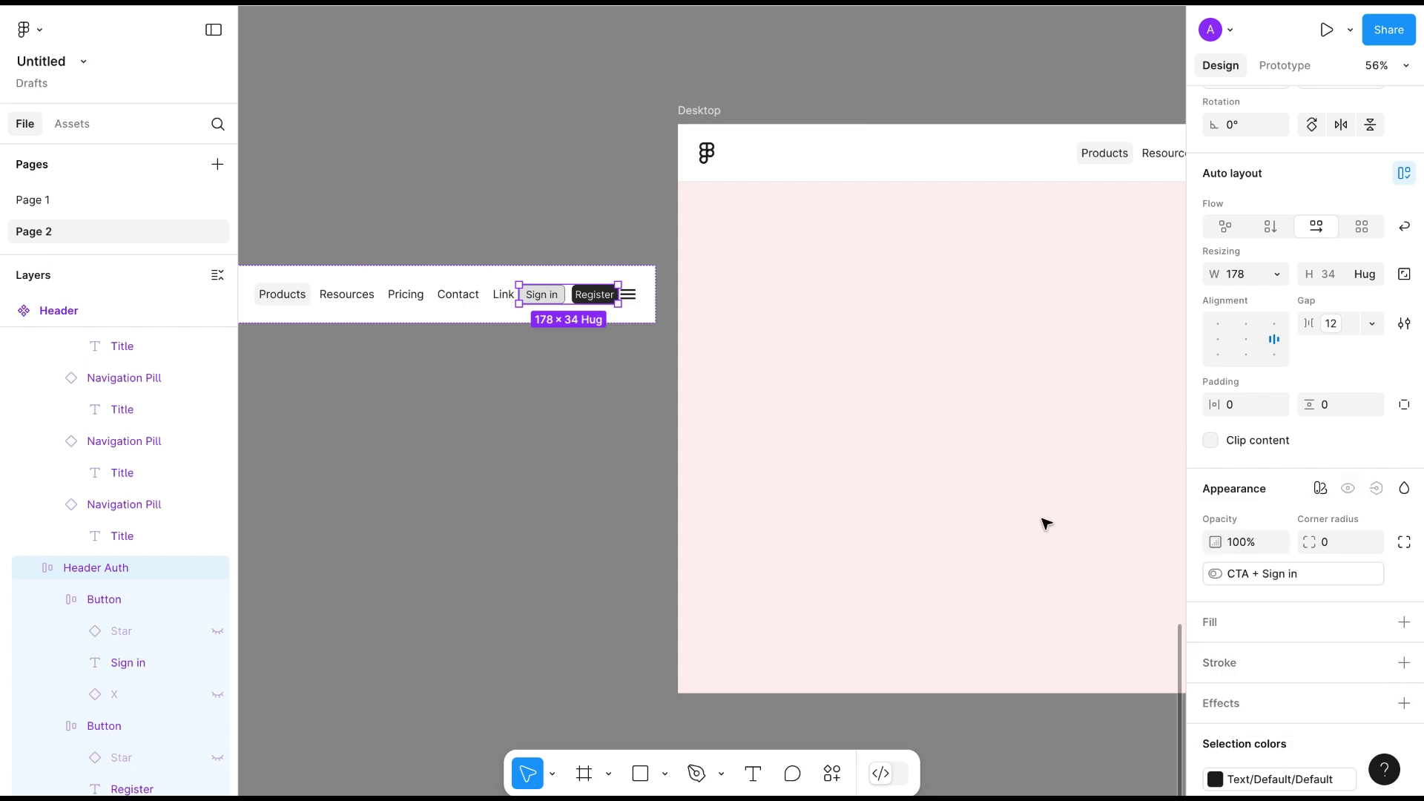
{"action": "scroll", "coordinate": [1045, 524], "scroll_direction": "right", "scroll_amount": 5}
{"action": "scroll", "coordinate": [1046, 523], "scroll_direction": "right", "scroll_amount": 2}
{"action": "scroll", "coordinate": [1045, 523], "scroll_direction": "right", "scroll_amount": 5}
{"action": "scroll", "coordinate": [1045, 523], "scroll_direction": "right", "scroll_amount": 1}
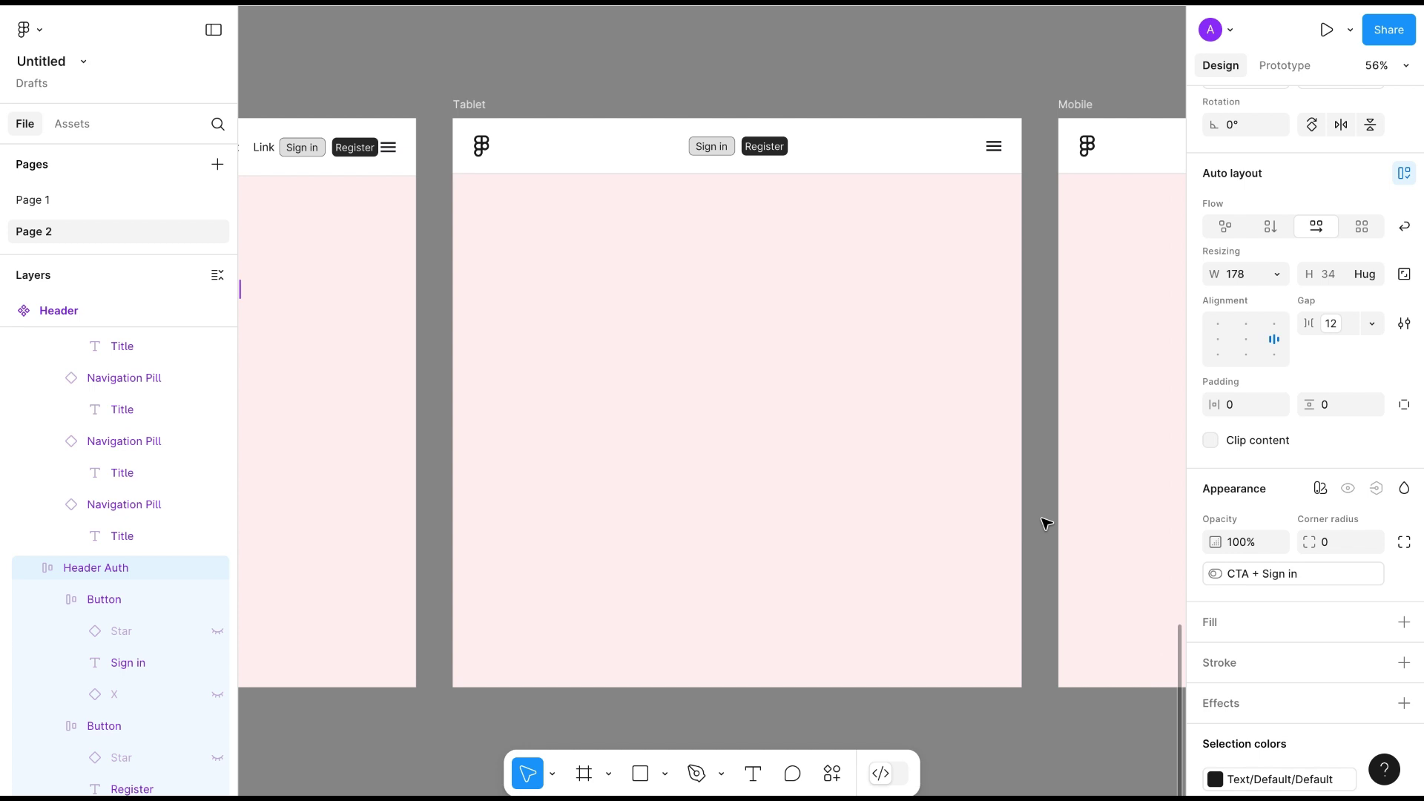
{"action": "scroll", "coordinate": [735, 287], "scroll_direction": "left", "scroll_amount": 3}
{"action": "scroll", "coordinate": [756, 308], "scroll_direction": "left", "scroll_amount": 3}
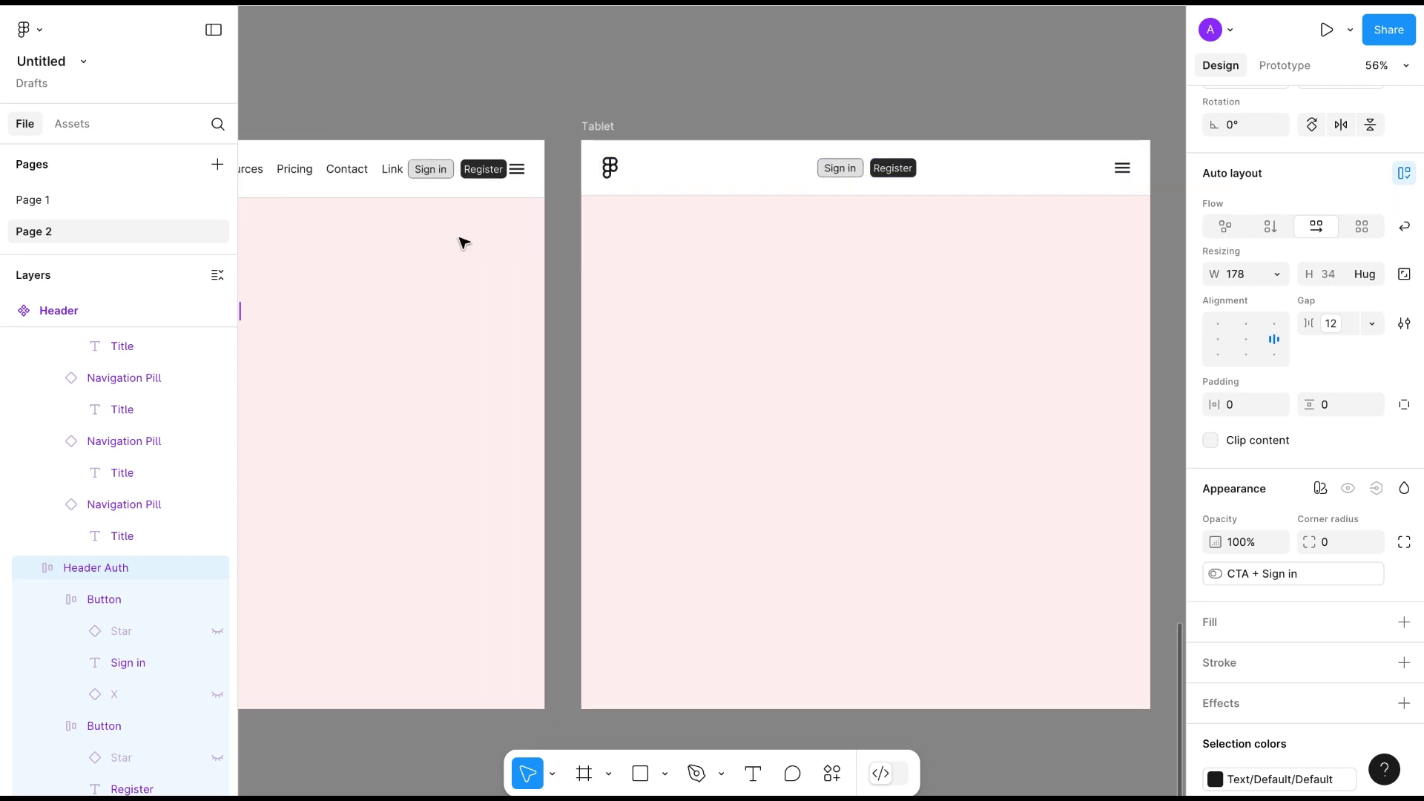
{"action": "scroll", "coordinate": [423, 238], "scroll_direction": "right", "scroll_amount": 5}
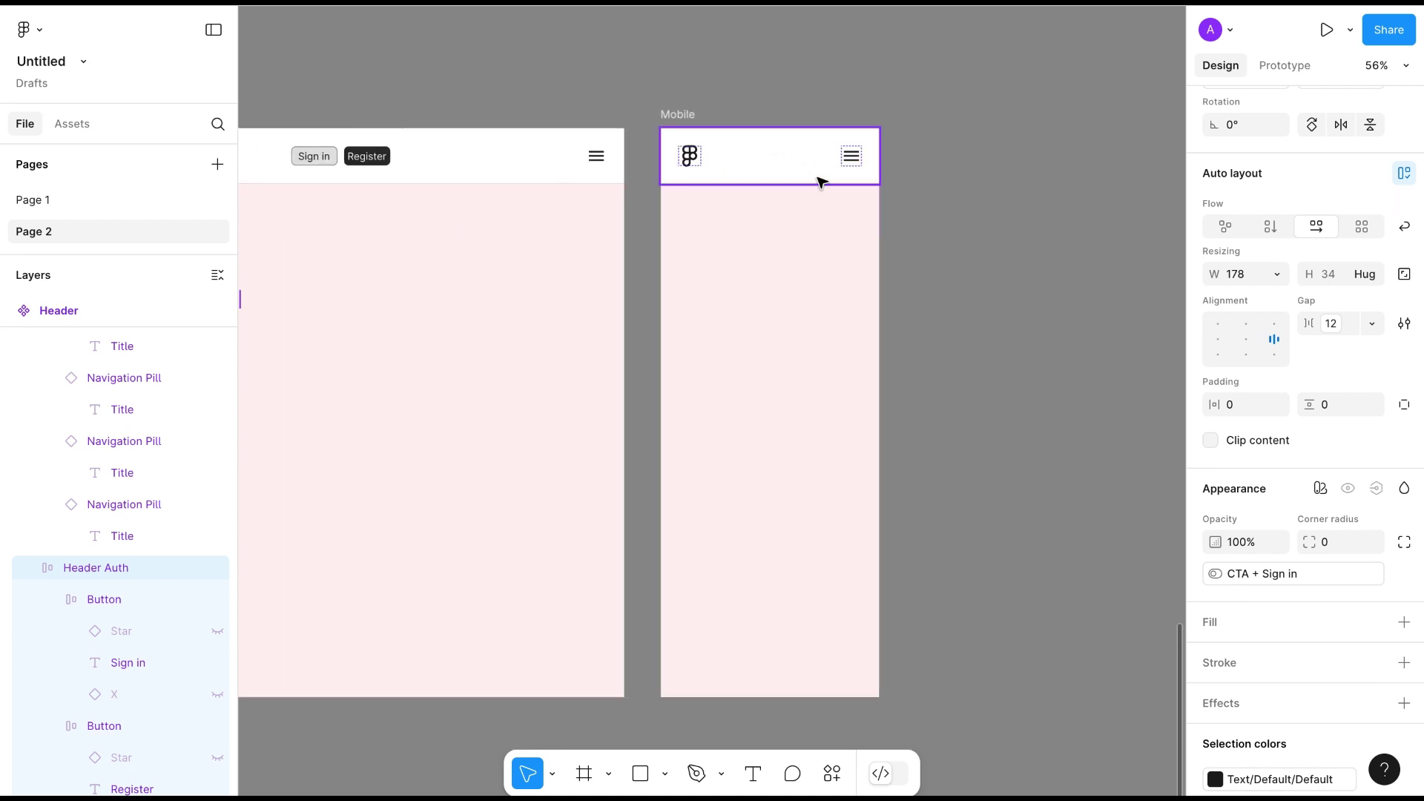
{"action": "scroll", "coordinate": [830, 188], "scroll_direction": "left", "scroll_amount": 2}
{"action": "scroll", "coordinate": [762, 308], "scroll_direction": "left", "scroll_amount": 5}
{"action": "scroll", "coordinate": [762, 308], "scroll_direction": "left", "scroll_amount": 5}
{"action": "scroll", "coordinate": [763, 309], "scroll_direction": "left", "scroll_amount": 2}
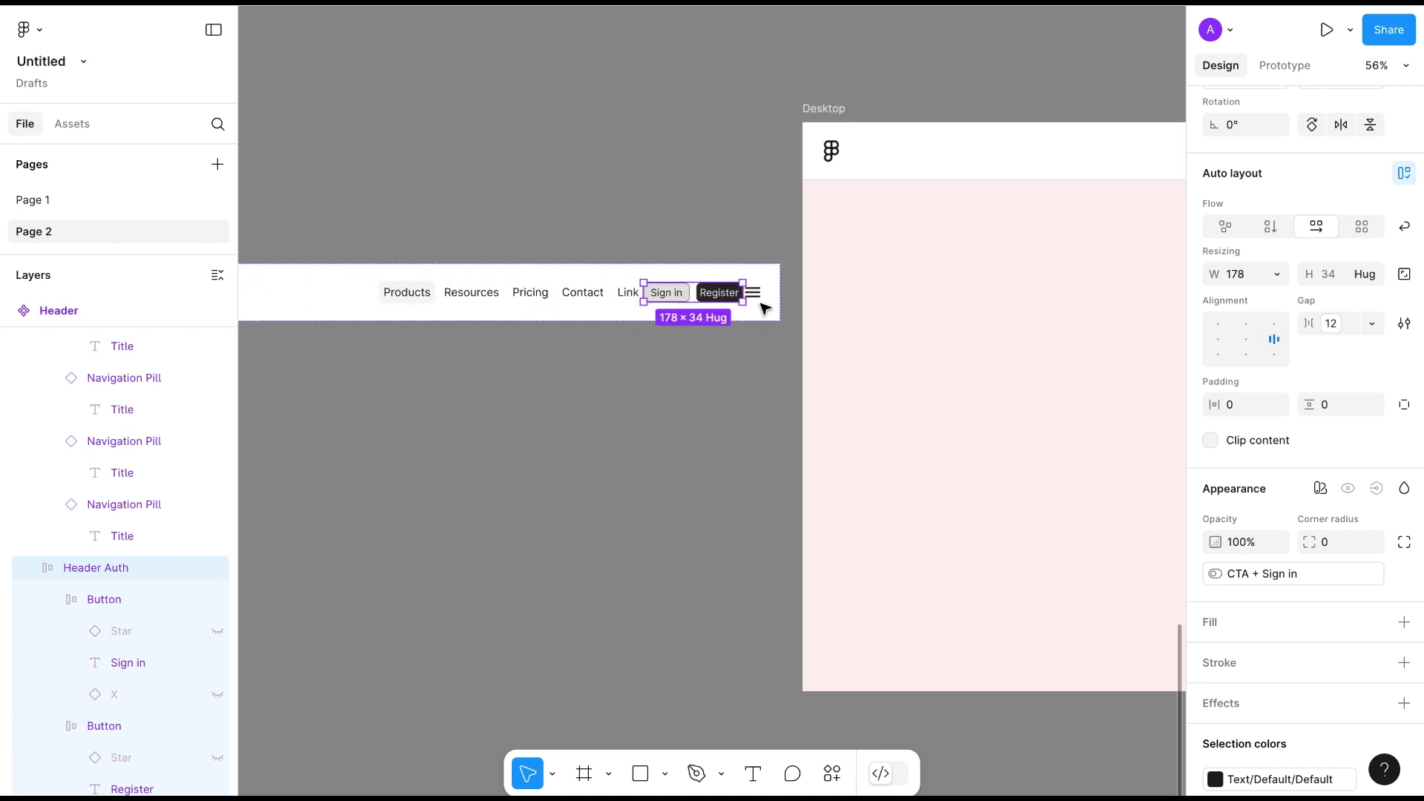
Bind the hamburger menu icon's visibility to the Mobile menu variable.
{"action": "left_click", "coordinate": [763, 295]}
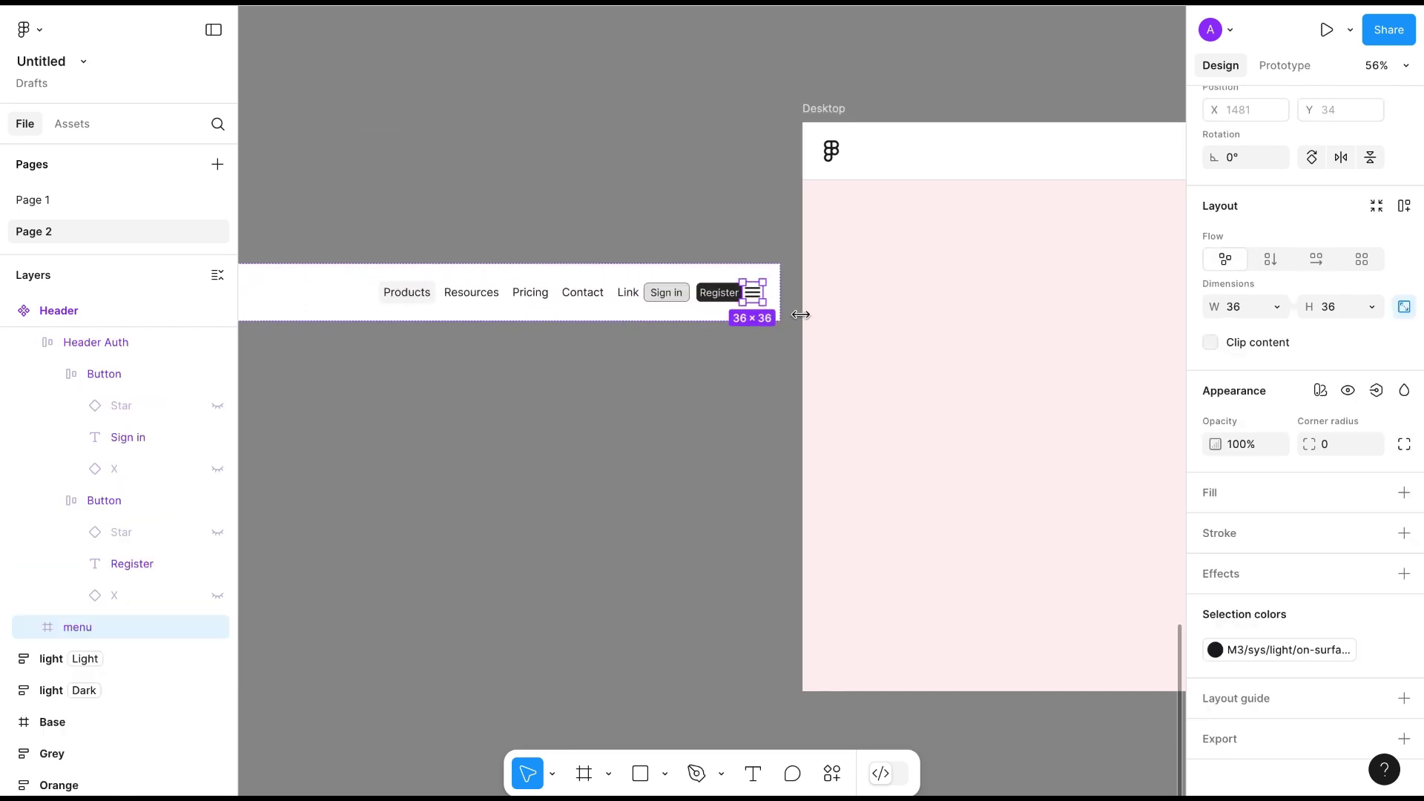
{"action": "left_click", "coordinate": [1349, 391]}
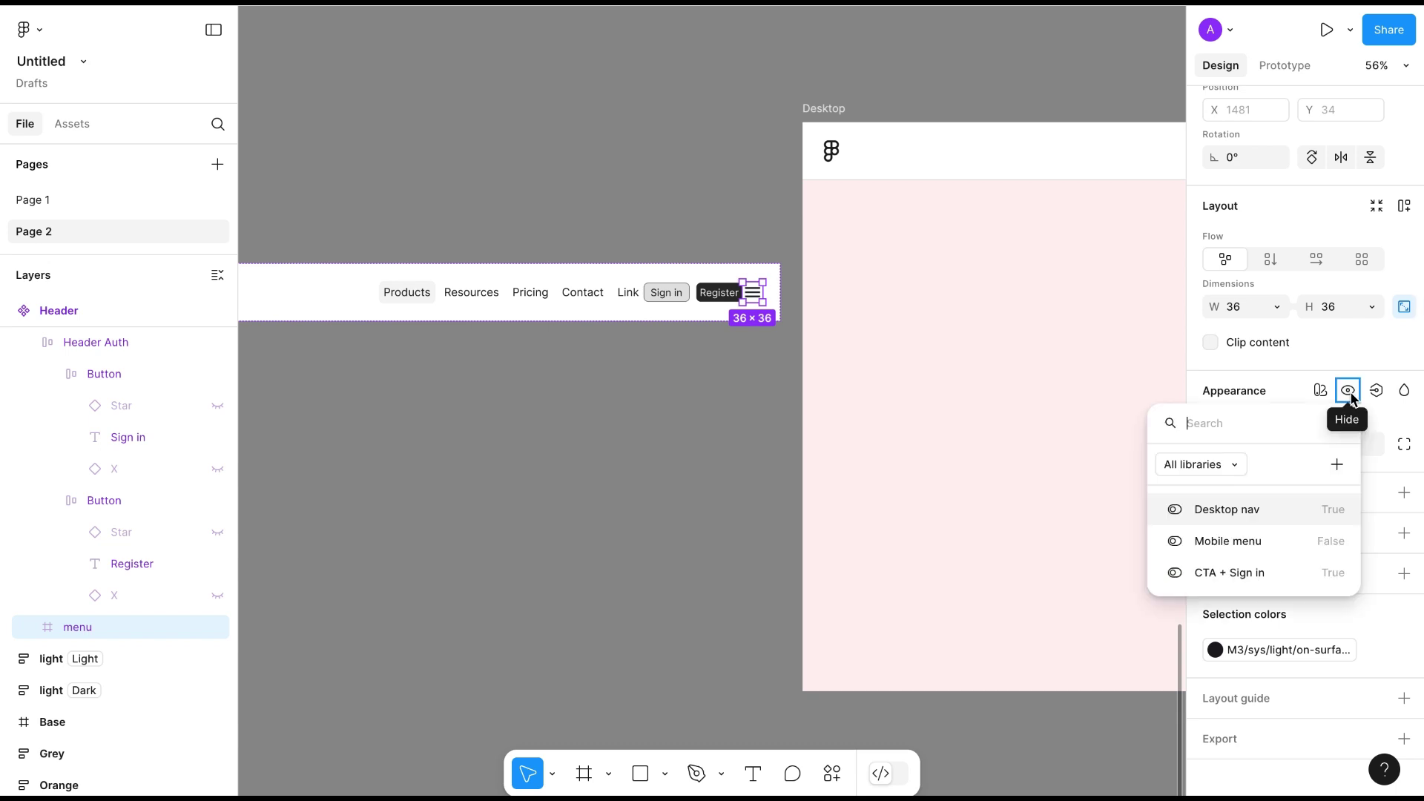
{"action": "left_click", "coordinate": [1243, 545]}
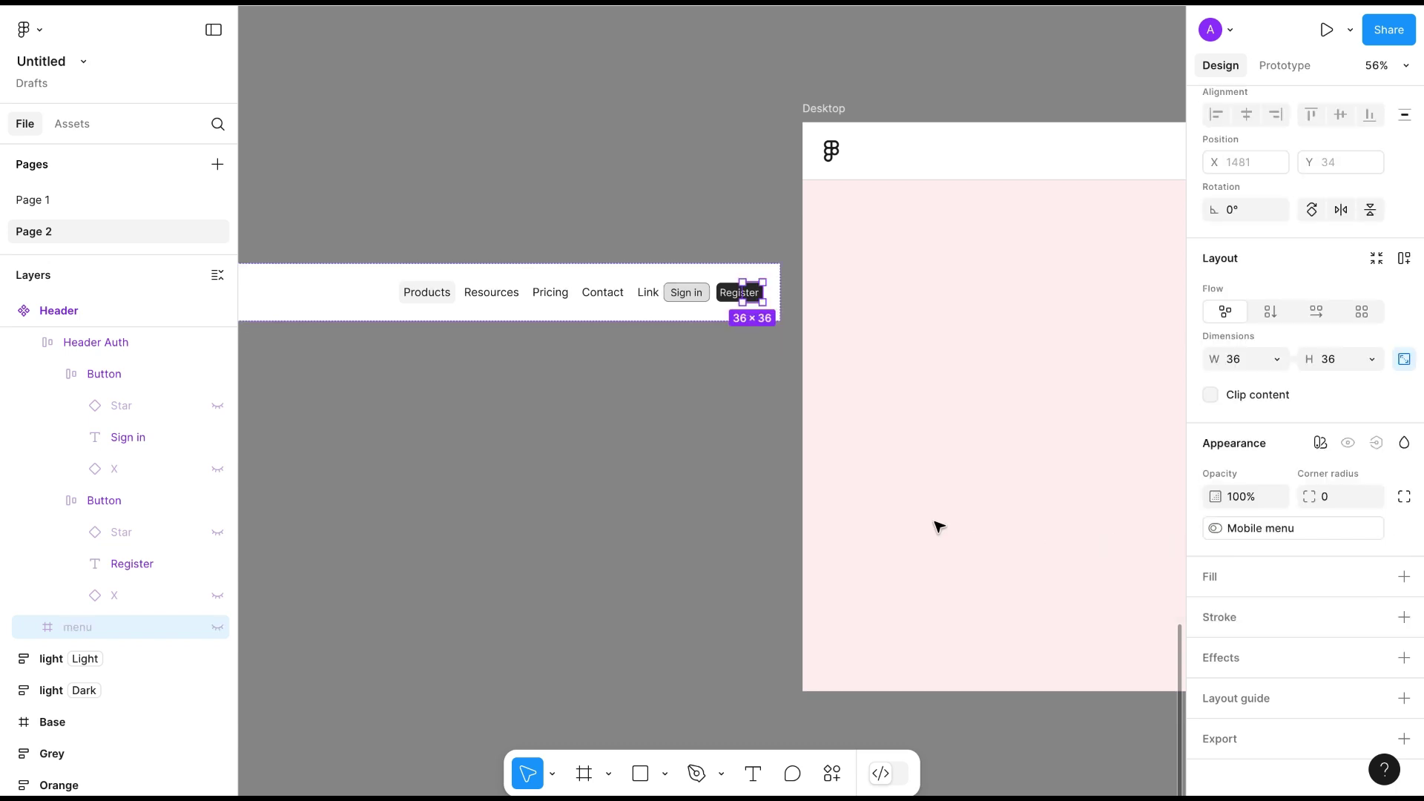
{"action": "scroll", "coordinate": [938, 527], "scroll_direction": "right", "scroll_amount": 4}
{"action": "scroll", "coordinate": [939, 526], "scroll_direction": "right", "scroll_amount": 6}
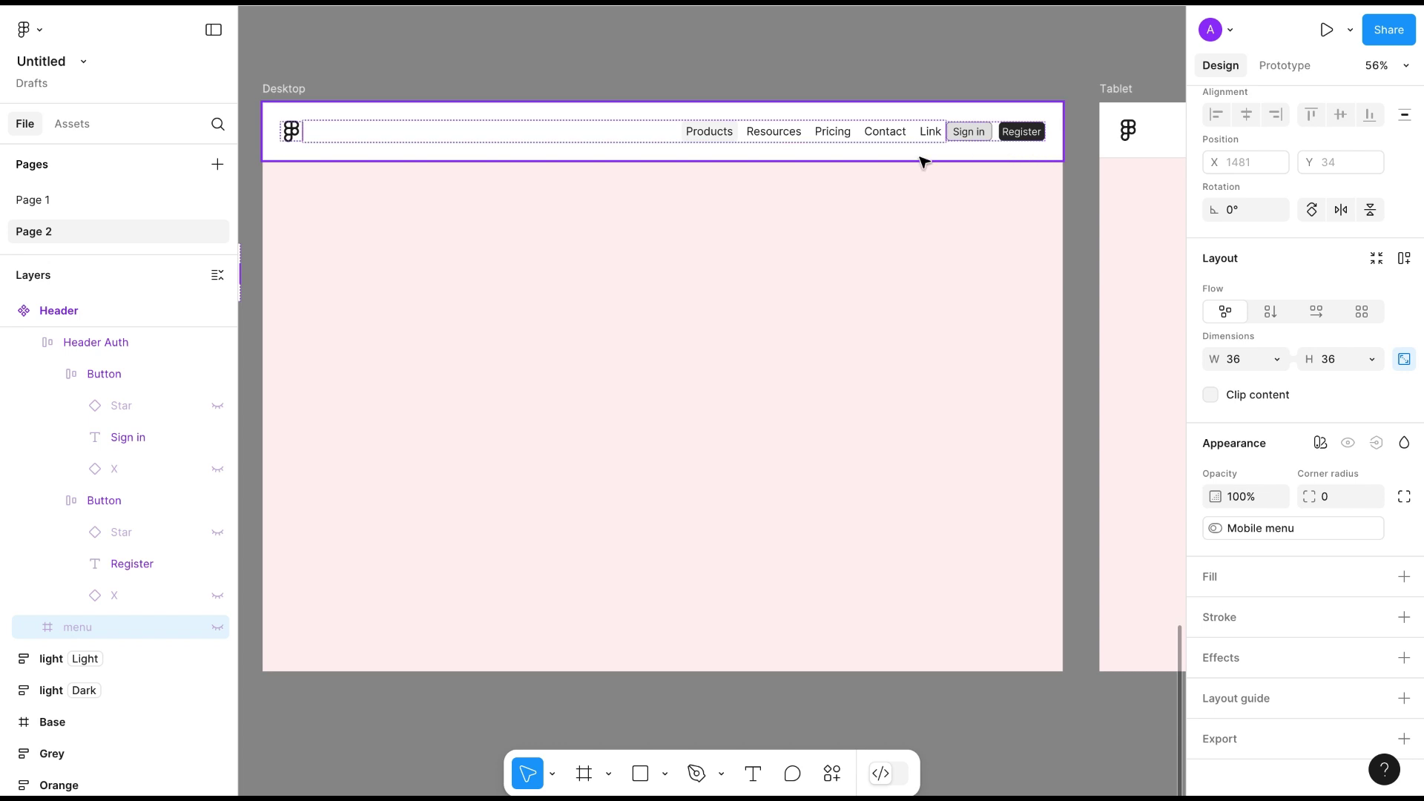
{"action": "scroll", "coordinate": [925, 287], "scroll_direction": "right", "scroll_amount": 10}
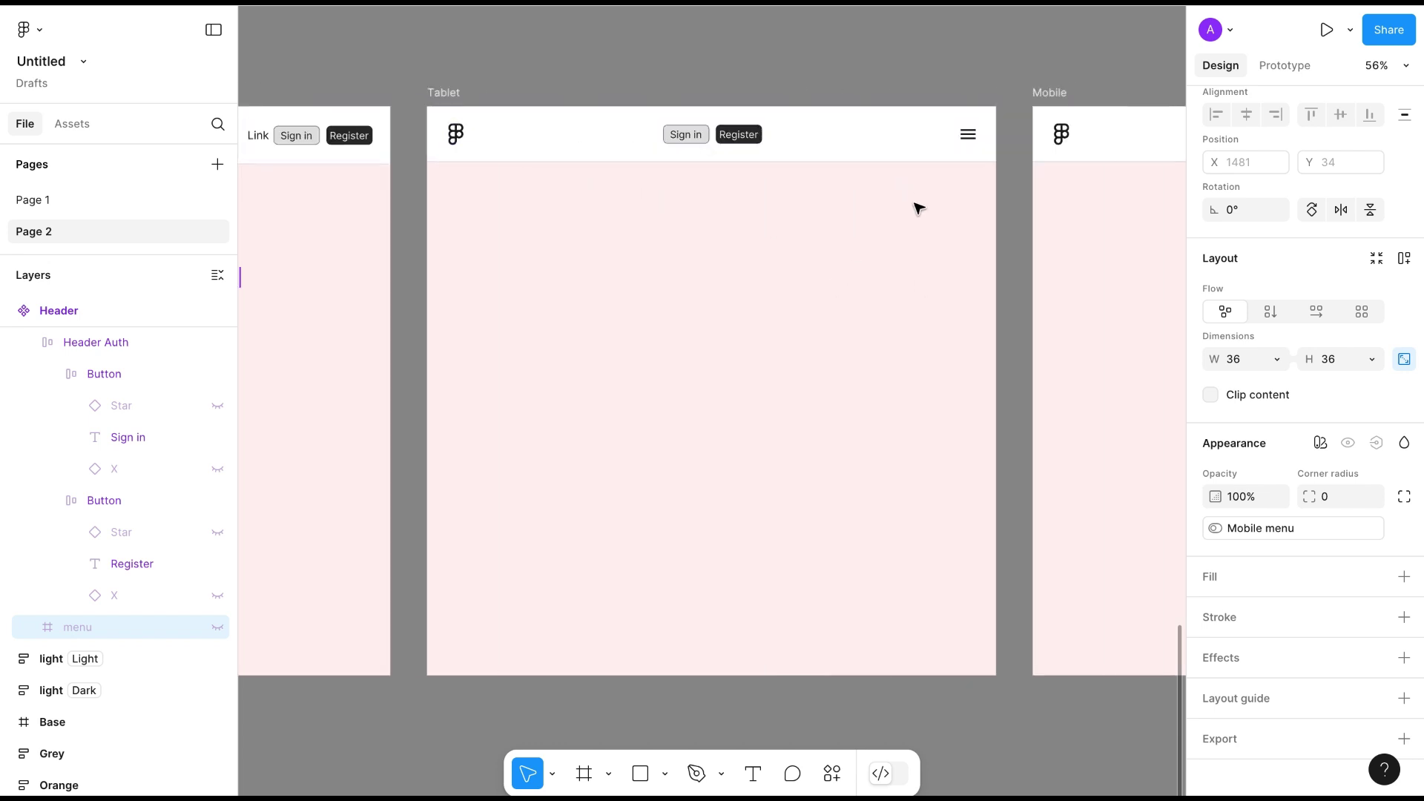
{"action": "scroll", "coordinate": [911, 213], "scroll_direction": "right", "scroll_amount": 3}
{"action": "scroll", "coordinate": [910, 213], "scroll_direction": "right", "scroll_amount": 5}
{"action": "scroll", "coordinate": [912, 212], "scroll_direction": "left", "scroll_amount": 2}
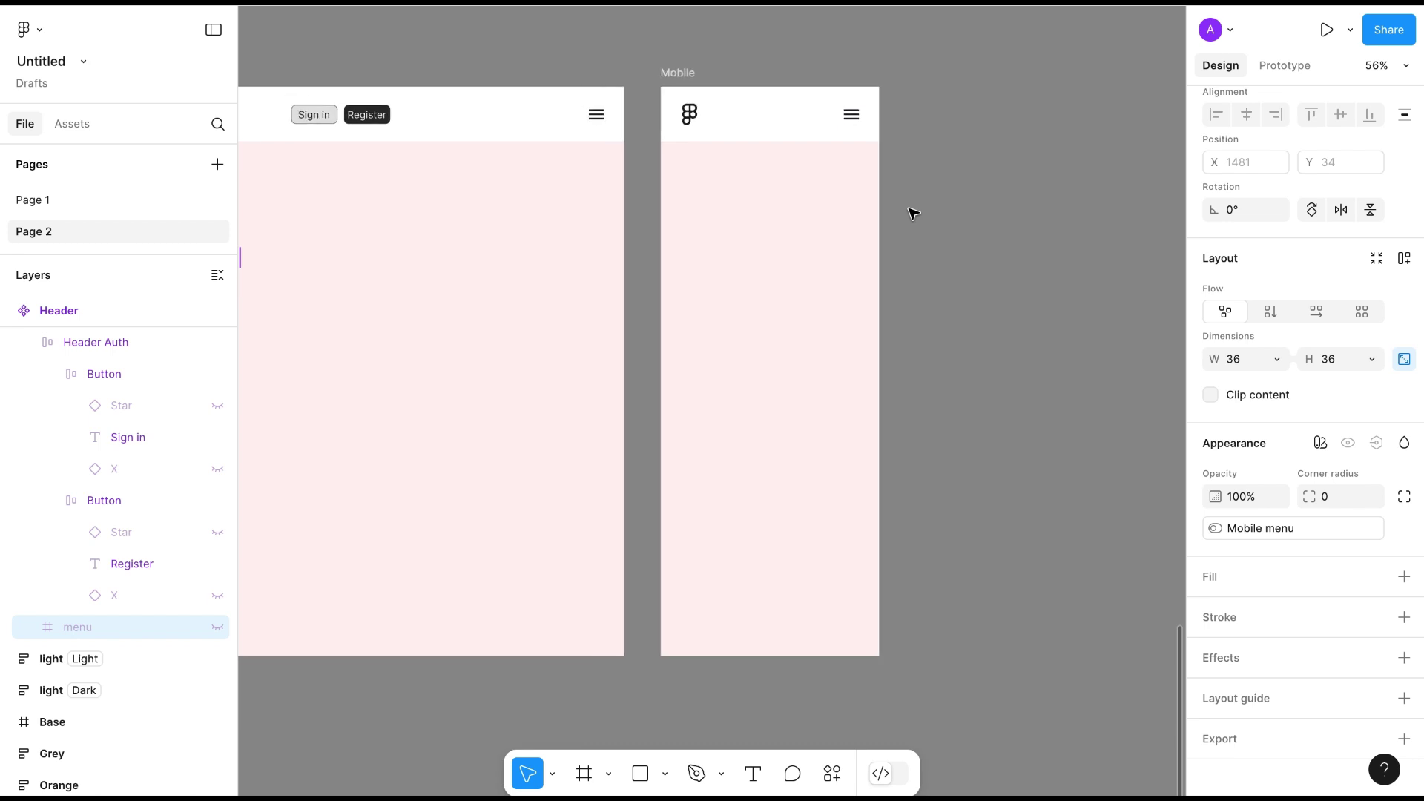
{"action": "scroll", "coordinate": [902, 291], "scroll_direction": "left", "scroll_amount": 2}
{"action": "scroll", "coordinate": [900, 294], "scroll_direction": "left", "scroll_amount": 4}
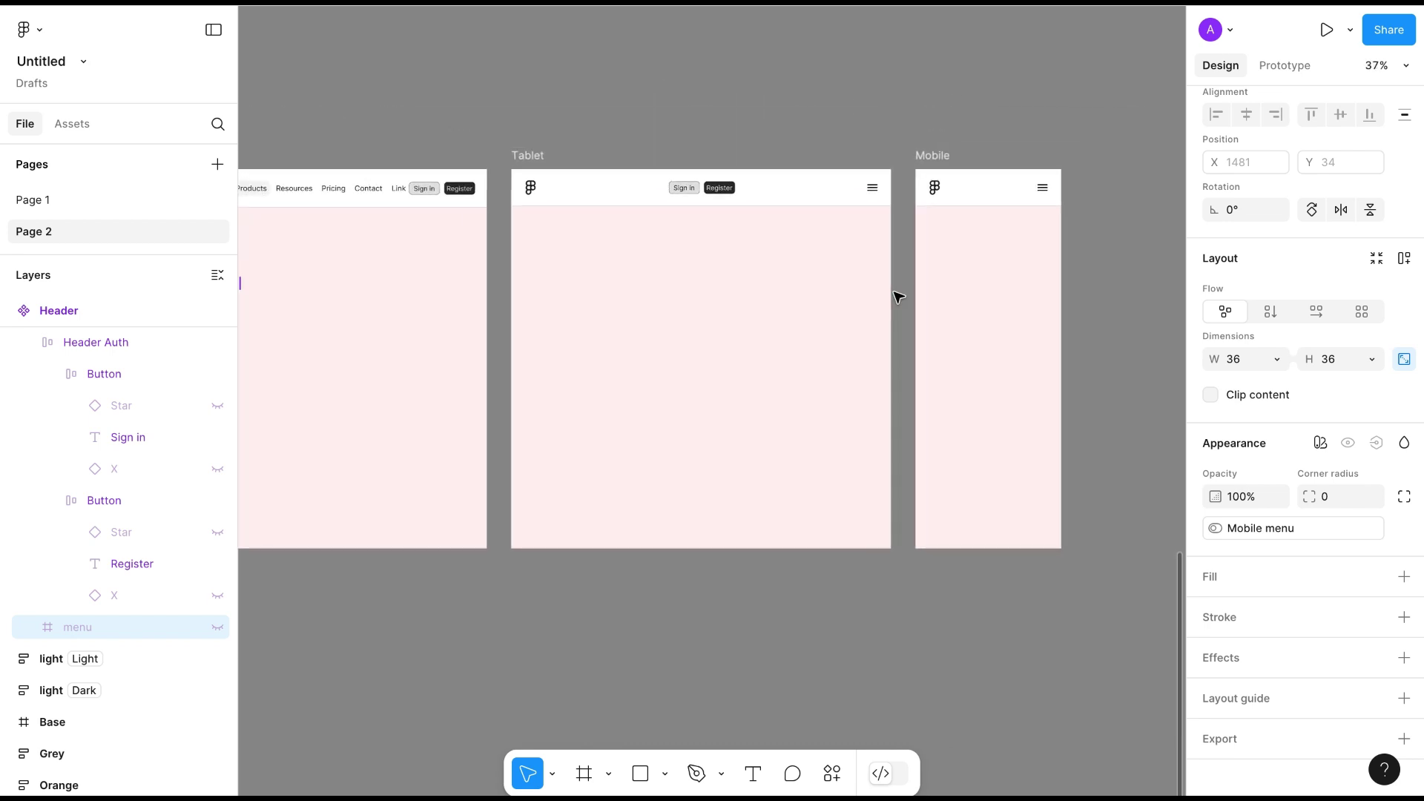
{"action": "scroll", "coordinate": [897, 297], "scroll_direction": "left", "scroll_amount": 5}
{"action": "scroll", "coordinate": [897, 296], "scroll_direction": "left", "scroll_amount": 3}
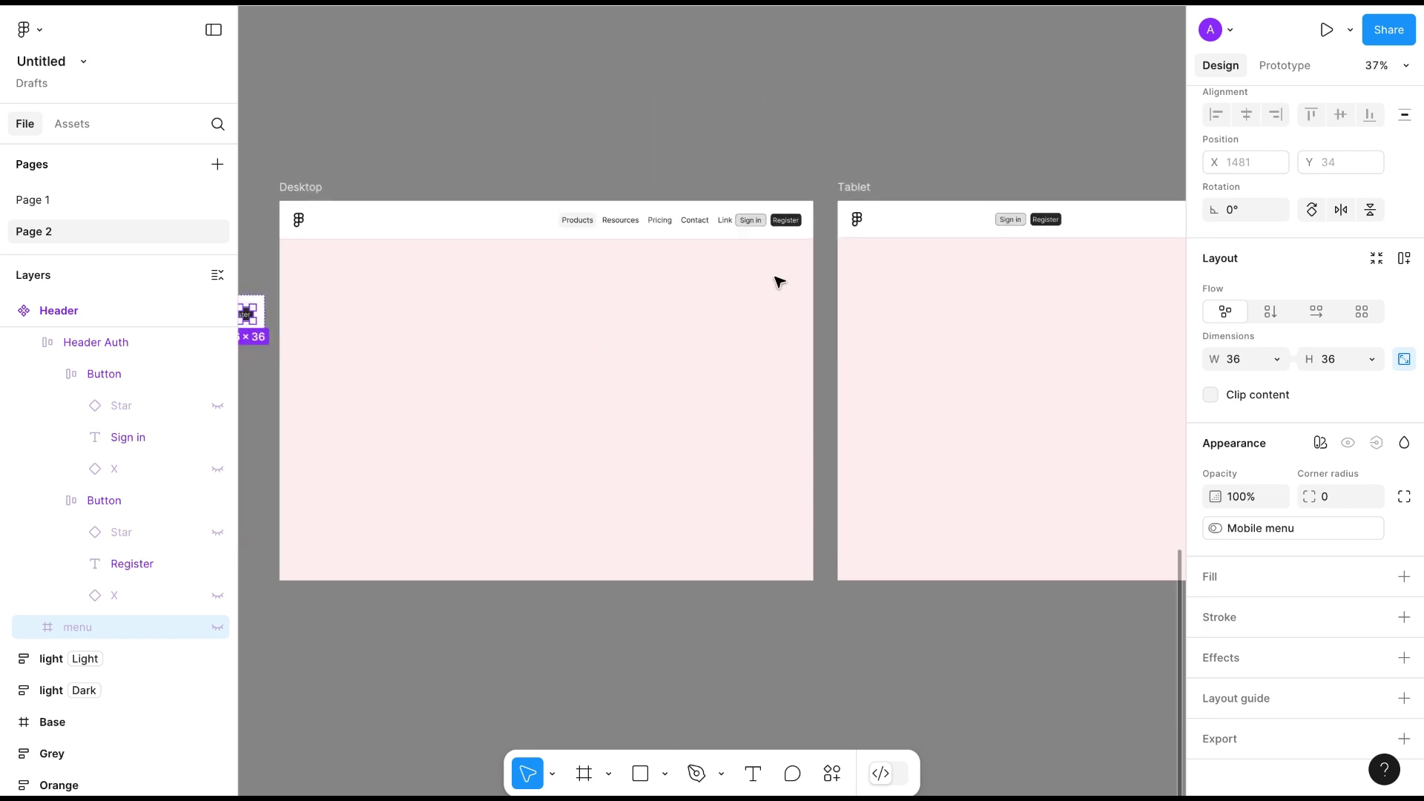
{"action": "left_click", "coordinate": [525, 220]}
{"action": "mouse_move", "coordinate": [493, 226]}
{"action": "left_mouse_down"}
{"action": "mouse_move", "coordinate": [564, 281]}
{"action": "mouse_move", "coordinate": [1044, 348]}
{"action": "left_mouse_up"}
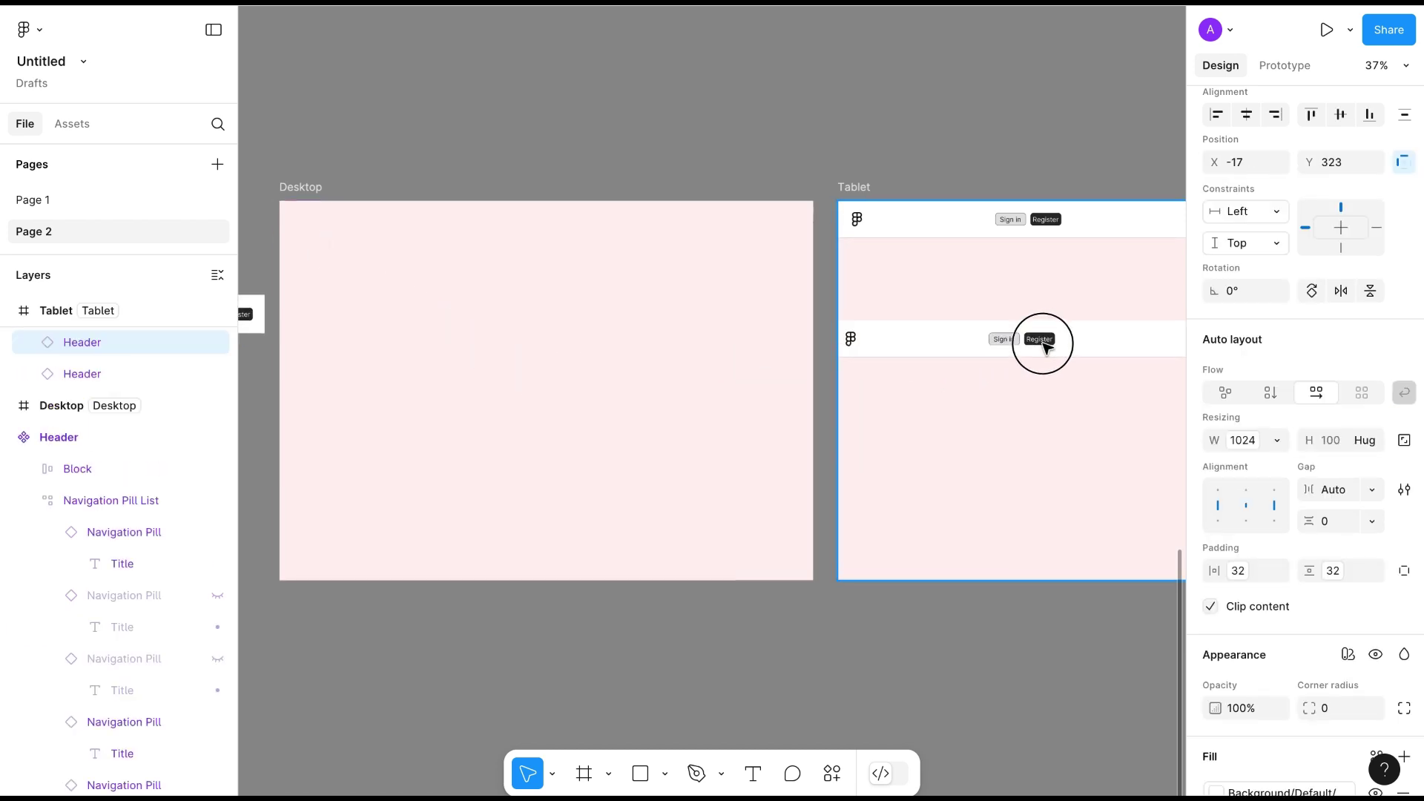
{"action": "scroll", "coordinate": [1045, 347], "scroll_direction": "right", "scroll_amount": 5}
{"action": "left_click_drag", "start_coordinate": [1044, 347], "coordinate": [810, 354]}
{"action": "scroll", "coordinate": [810, 354], "scroll_direction": "right", "scroll_amount": 2}
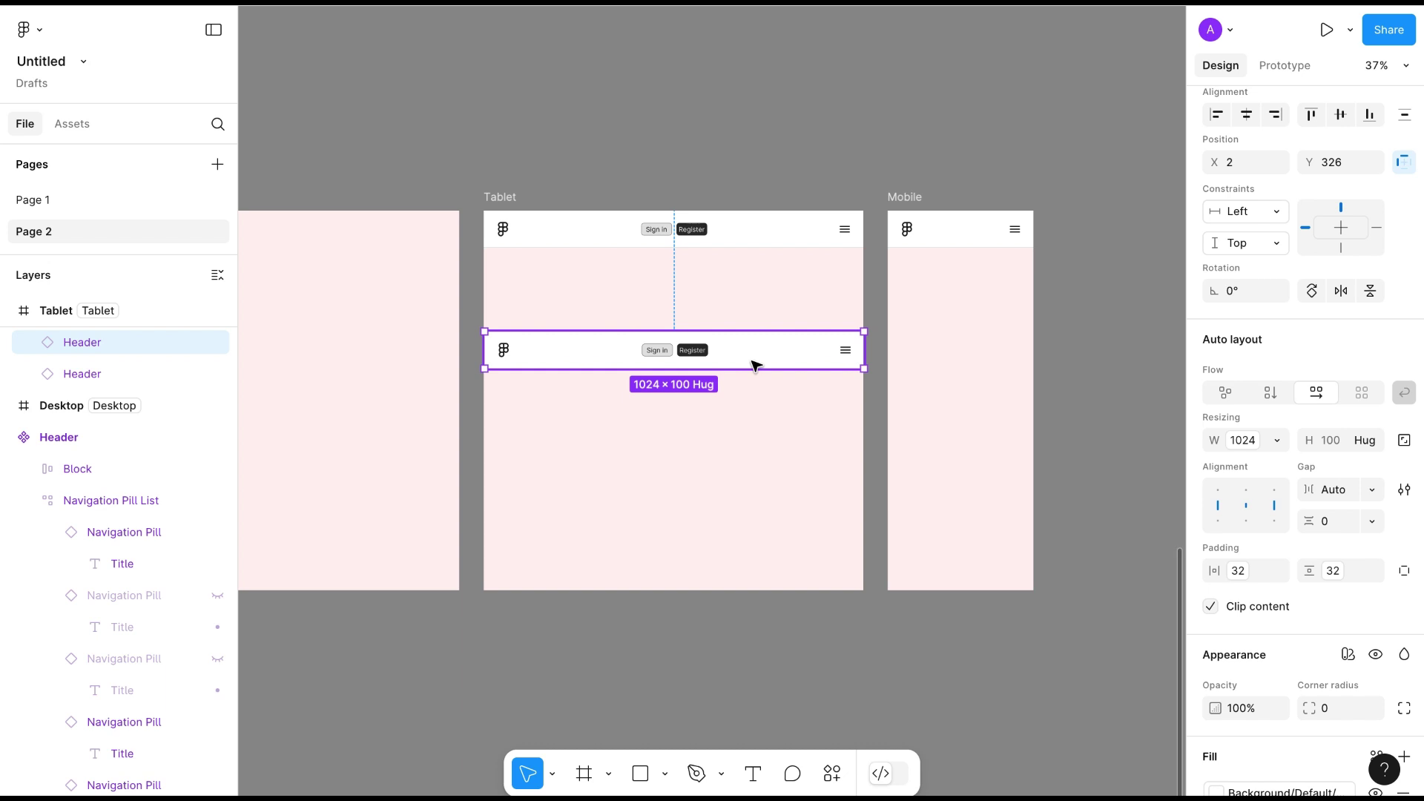
{"action": "mouse_move", "coordinate": [753, 364]}
{"action": "left_mouse_down"}
{"action": "mouse_move", "coordinate": [1169, 334]}
{"action": "mouse_move", "coordinate": [1153, 334]}
{"action": "left_mouse_up"}
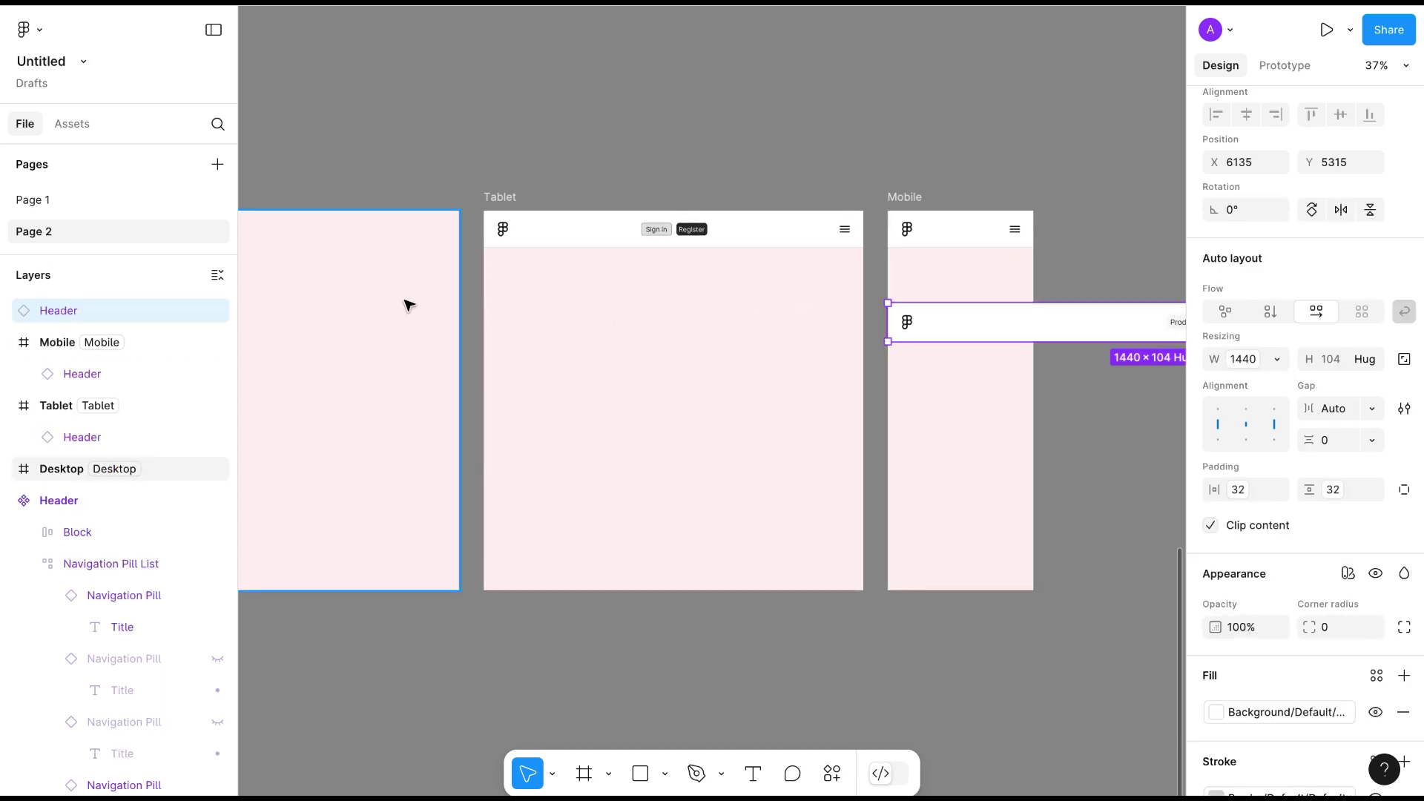
{"action": "left_click_drag", "start_coordinate": [64, 321], "coordinate": [95, 357]}
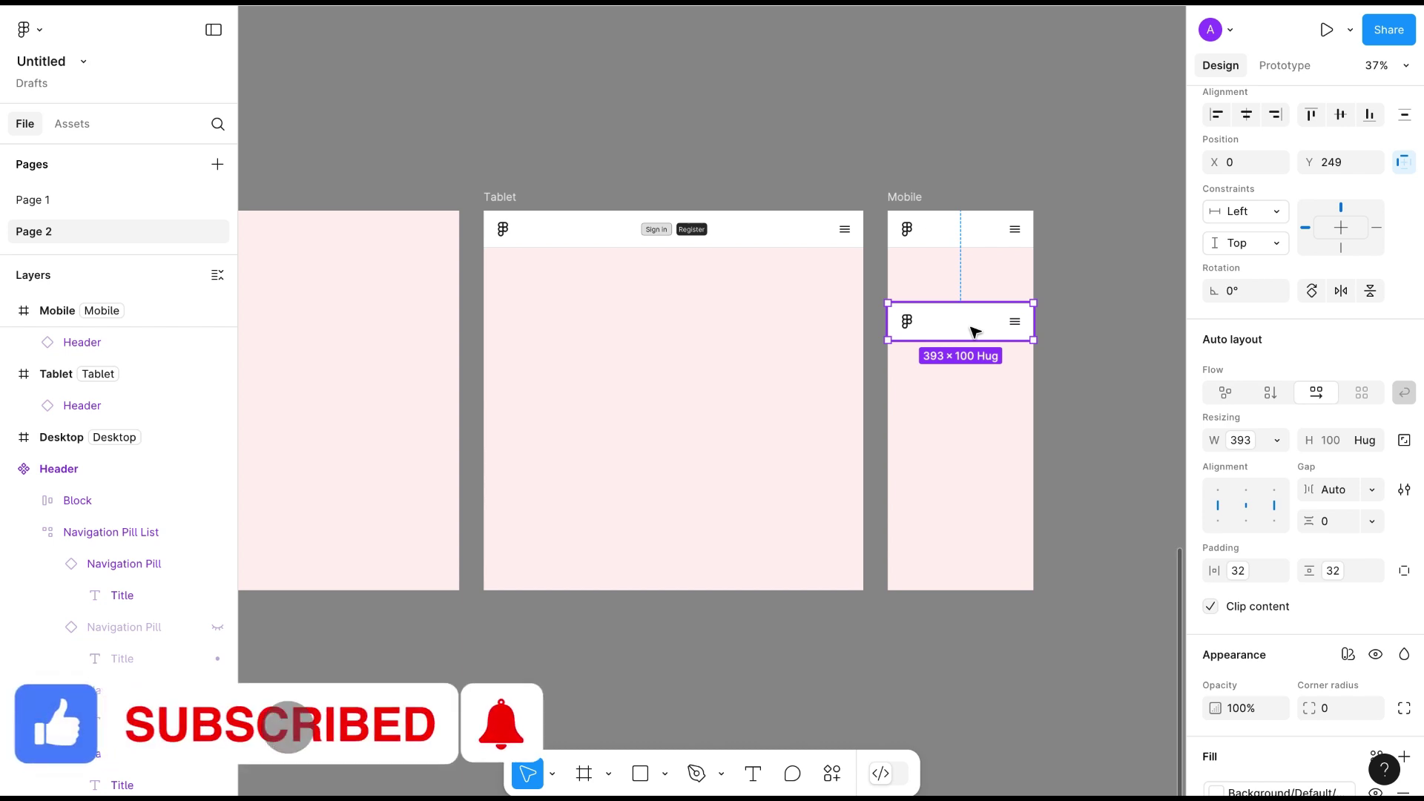
{"action": "mouse_move", "coordinate": [972, 332]}
{"action": "left_mouse_down"}
{"action": "mouse_move", "coordinate": [714, 342]}
{"action": "mouse_move", "coordinate": [323, 319]}
{"action": "mouse_move", "coordinate": [567, 255]}
{"action": "mouse_move", "coordinate": [477, 249]}
{"action": "left_mouse_up"}
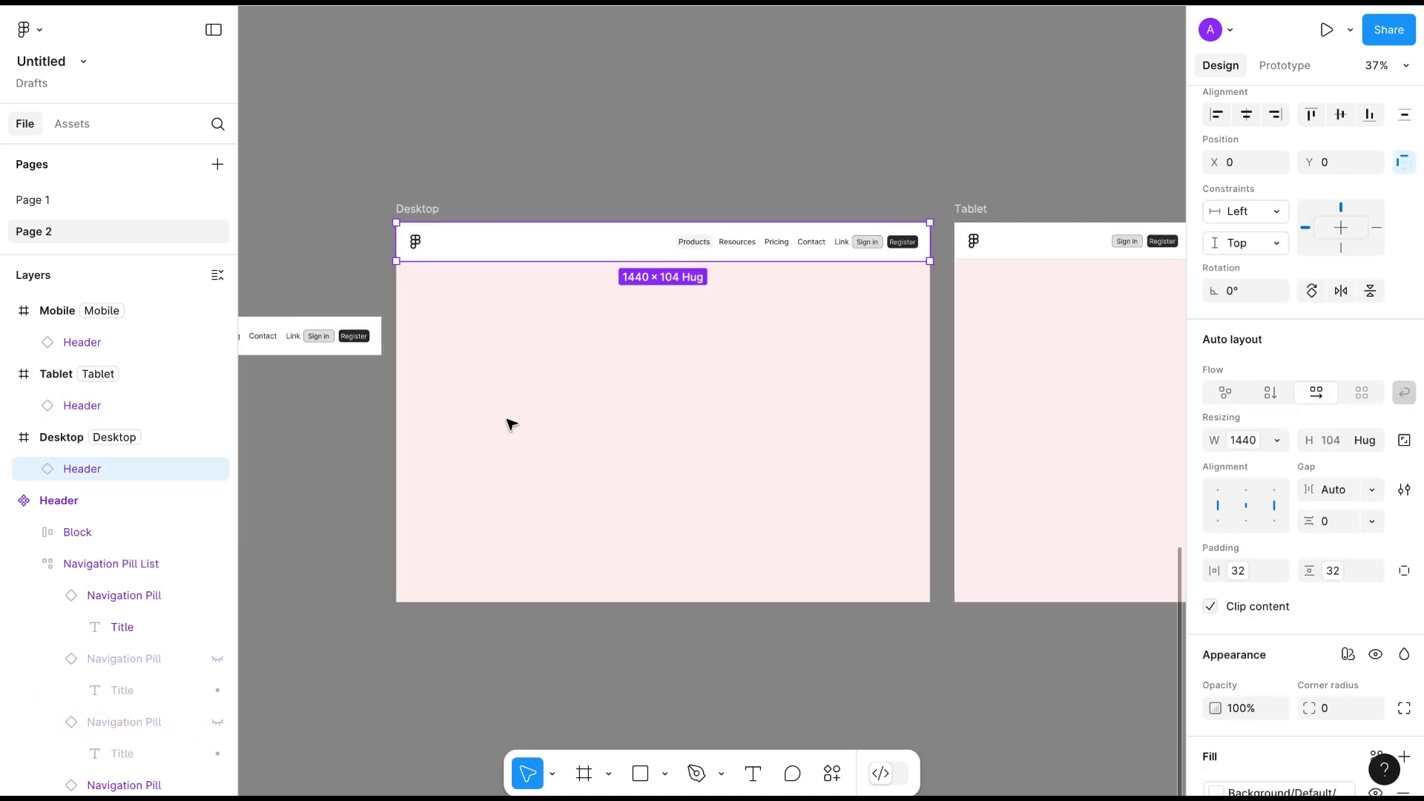
{"action": "scroll", "coordinate": [511, 424], "scroll_direction": "right", "scroll_amount": 3}
{"action": "scroll", "coordinate": [509, 424], "scroll_direction": "right", "scroll_amount": 5}
{"action": "scroll", "coordinate": [510, 424], "scroll_direction": "right", "scroll_amount": 3}
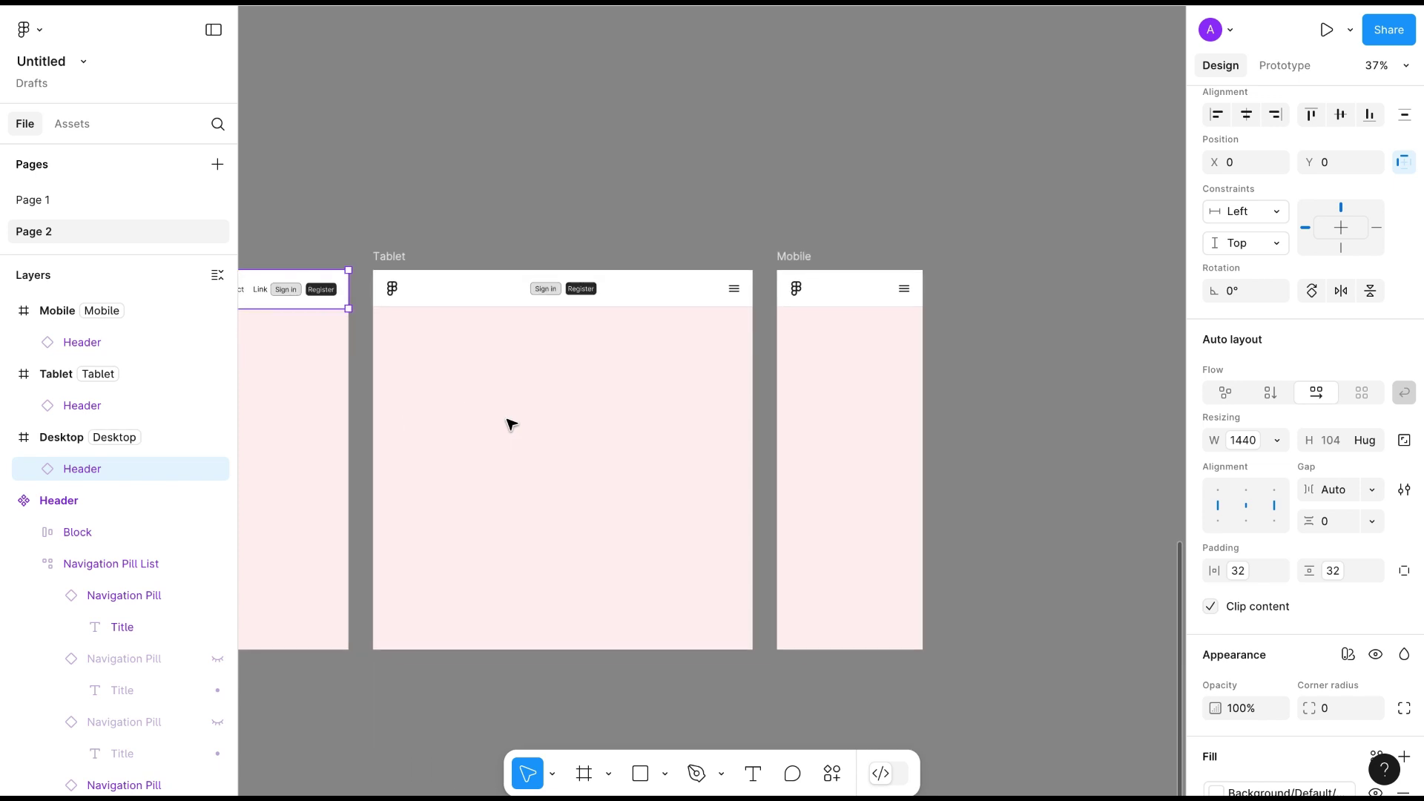
{"action": "scroll", "coordinate": [563, 422], "scroll_direction": "left", "scroll_amount": 6}
{"action": "scroll", "coordinate": [563, 422], "scroll_direction": "left", "scroll_amount": 3}
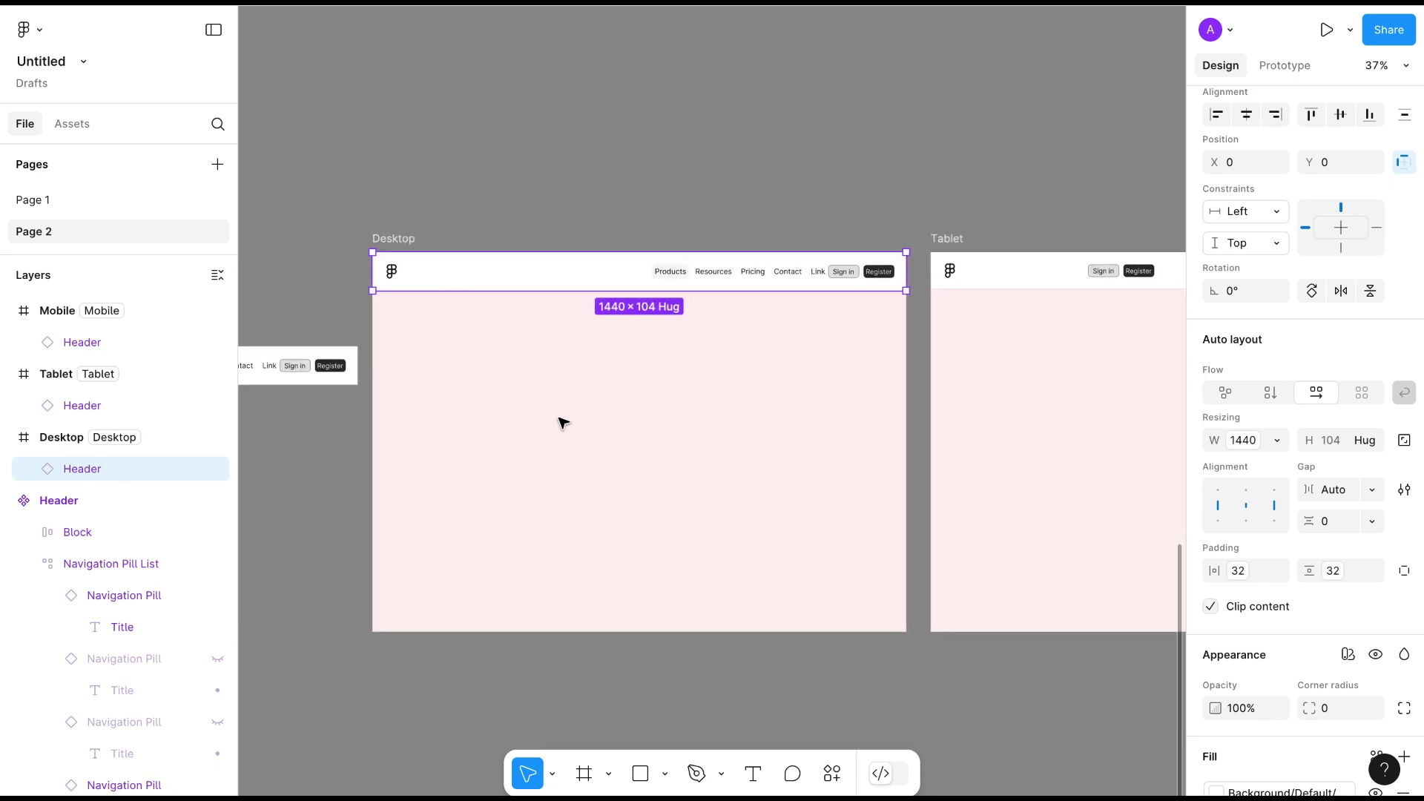
{"action": "scroll", "coordinate": [563, 422], "scroll_direction": "down", "scroll_amount": 1}
{"action": "scroll", "coordinate": [562, 422], "scroll_direction": "right", "scroll_amount": 1}
{"action": "scroll", "coordinate": [562, 422], "scroll_direction": "up", "scroll_amount": 1}
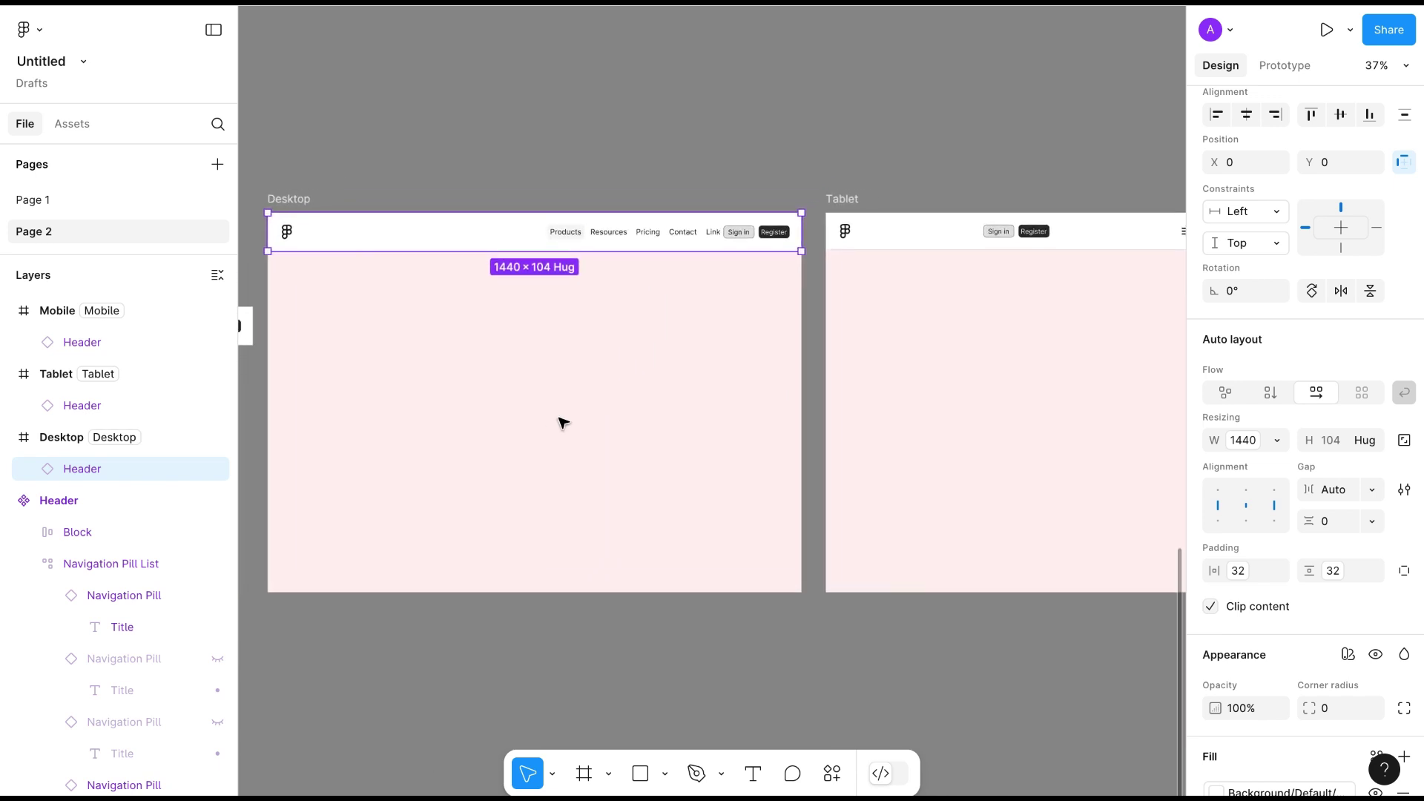